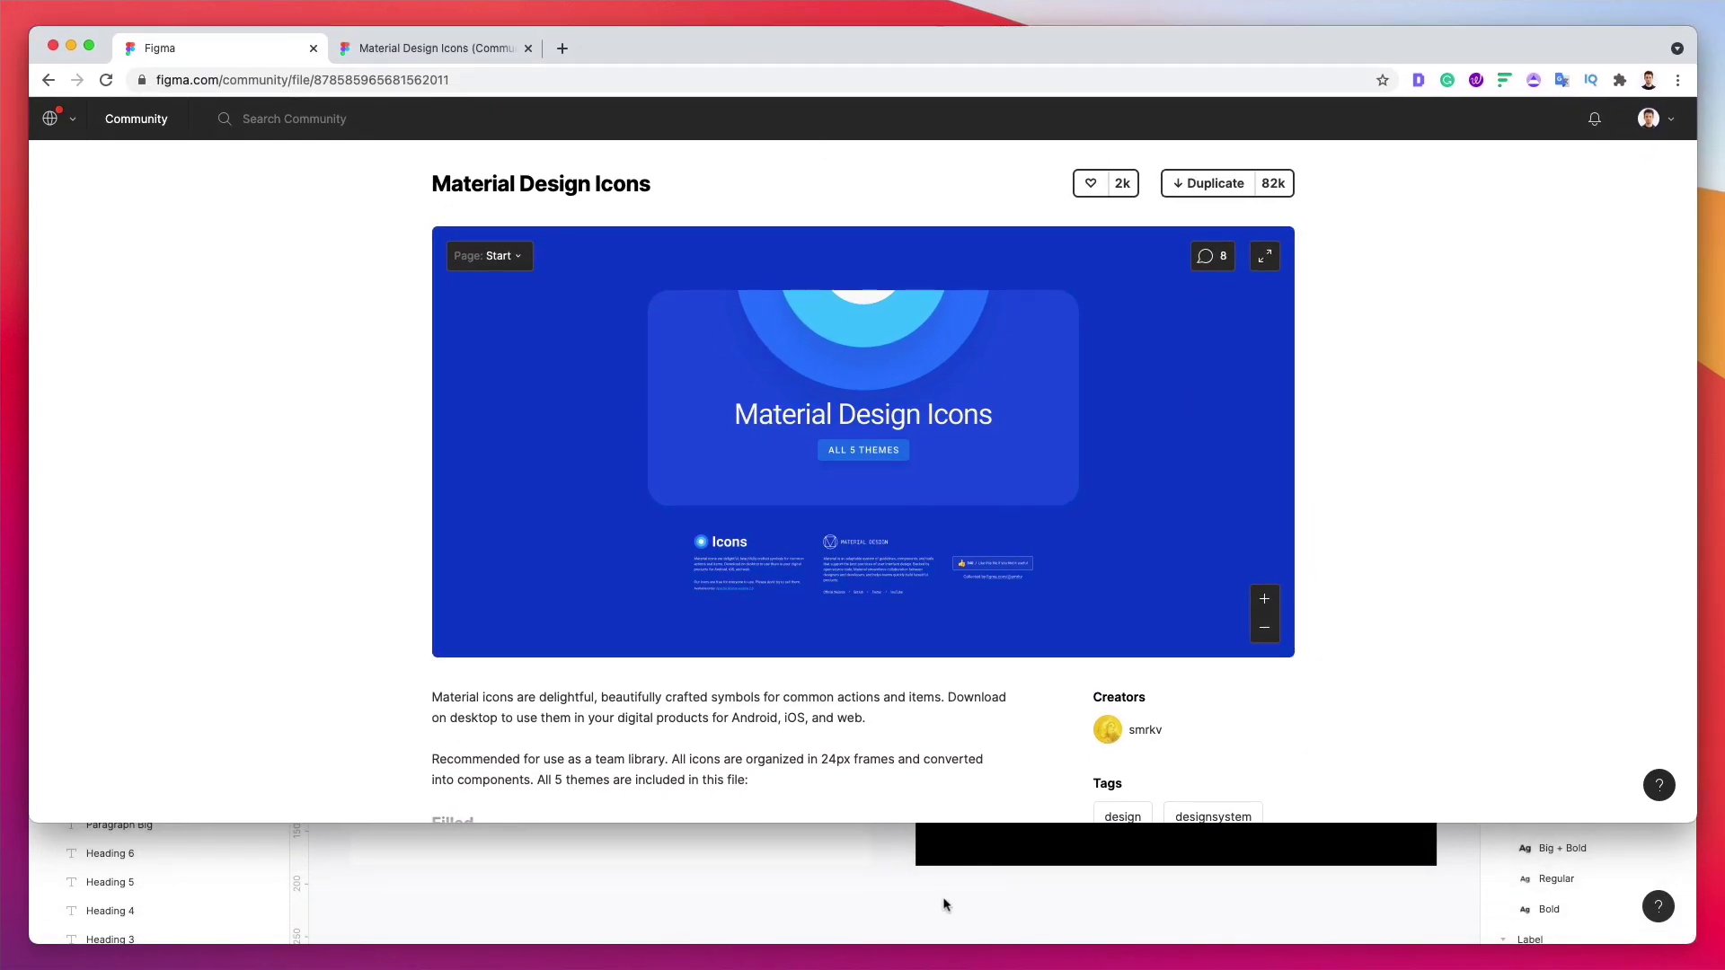
# Step: Scroll down the Material Design Icons community page to read more of its description
pyautogui.moveTo(871, 825); pyautogui.dragTo(875, 943)
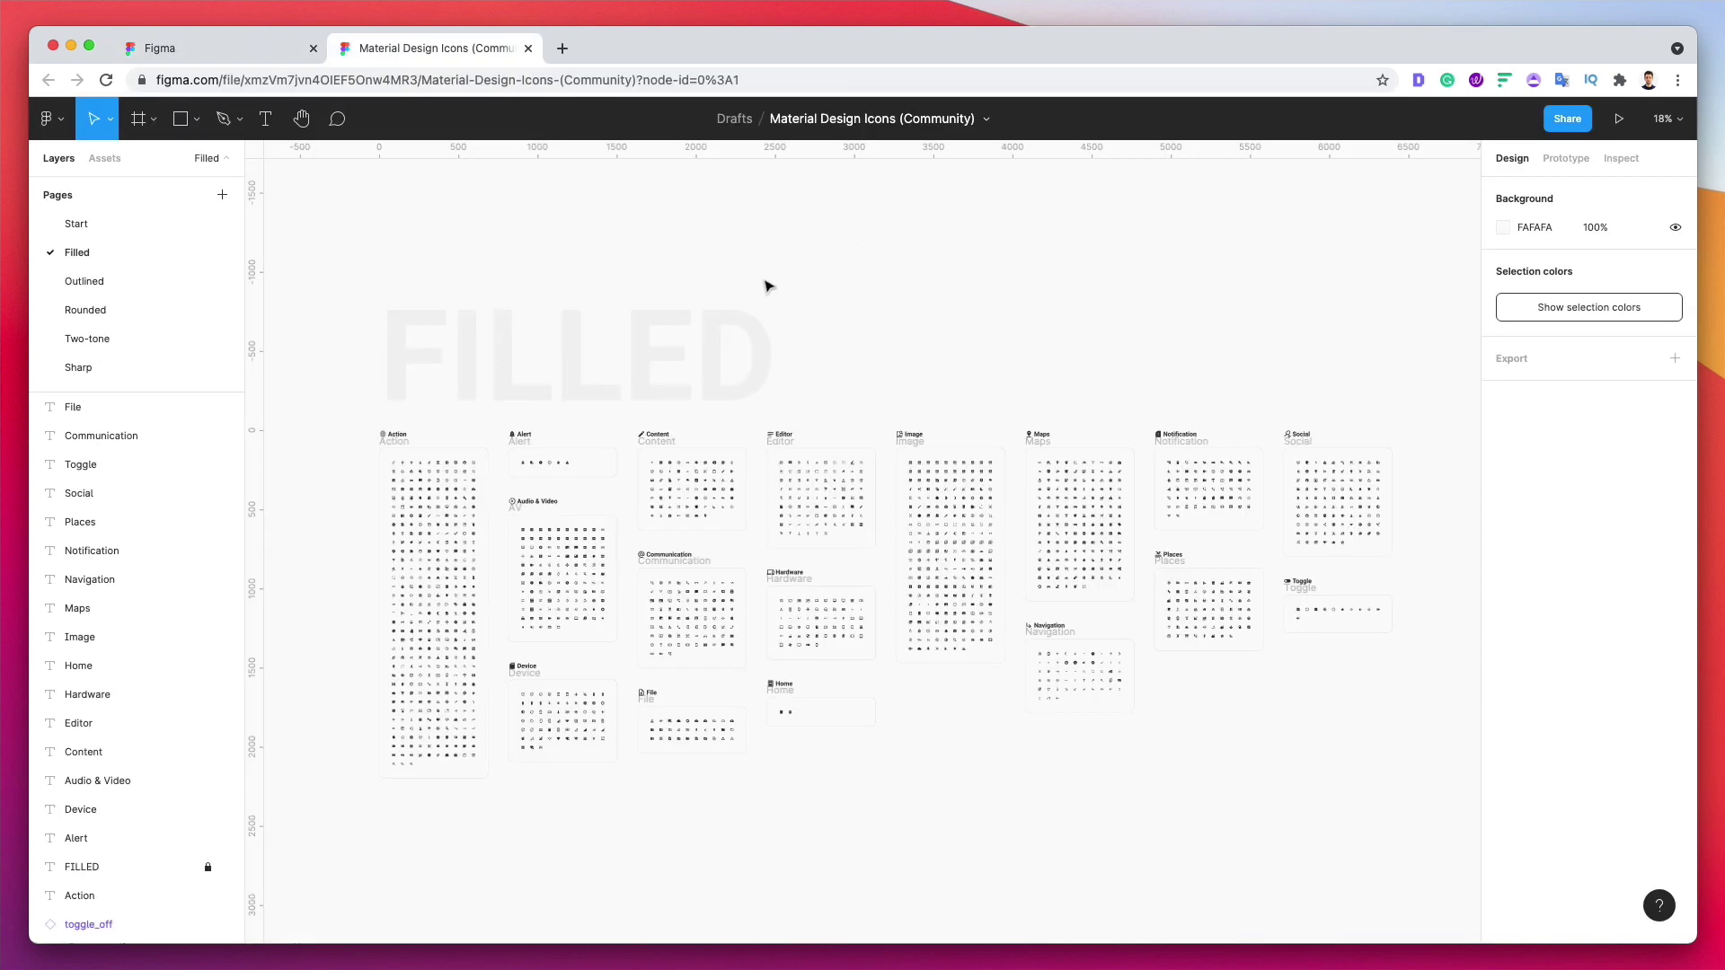
# Step: Browse the Start, Filled, Outlined, Rounded and Two-tone pages, ending on Outlined
pyautogui.click(119, 226)
pyautogui.press('pagedown')
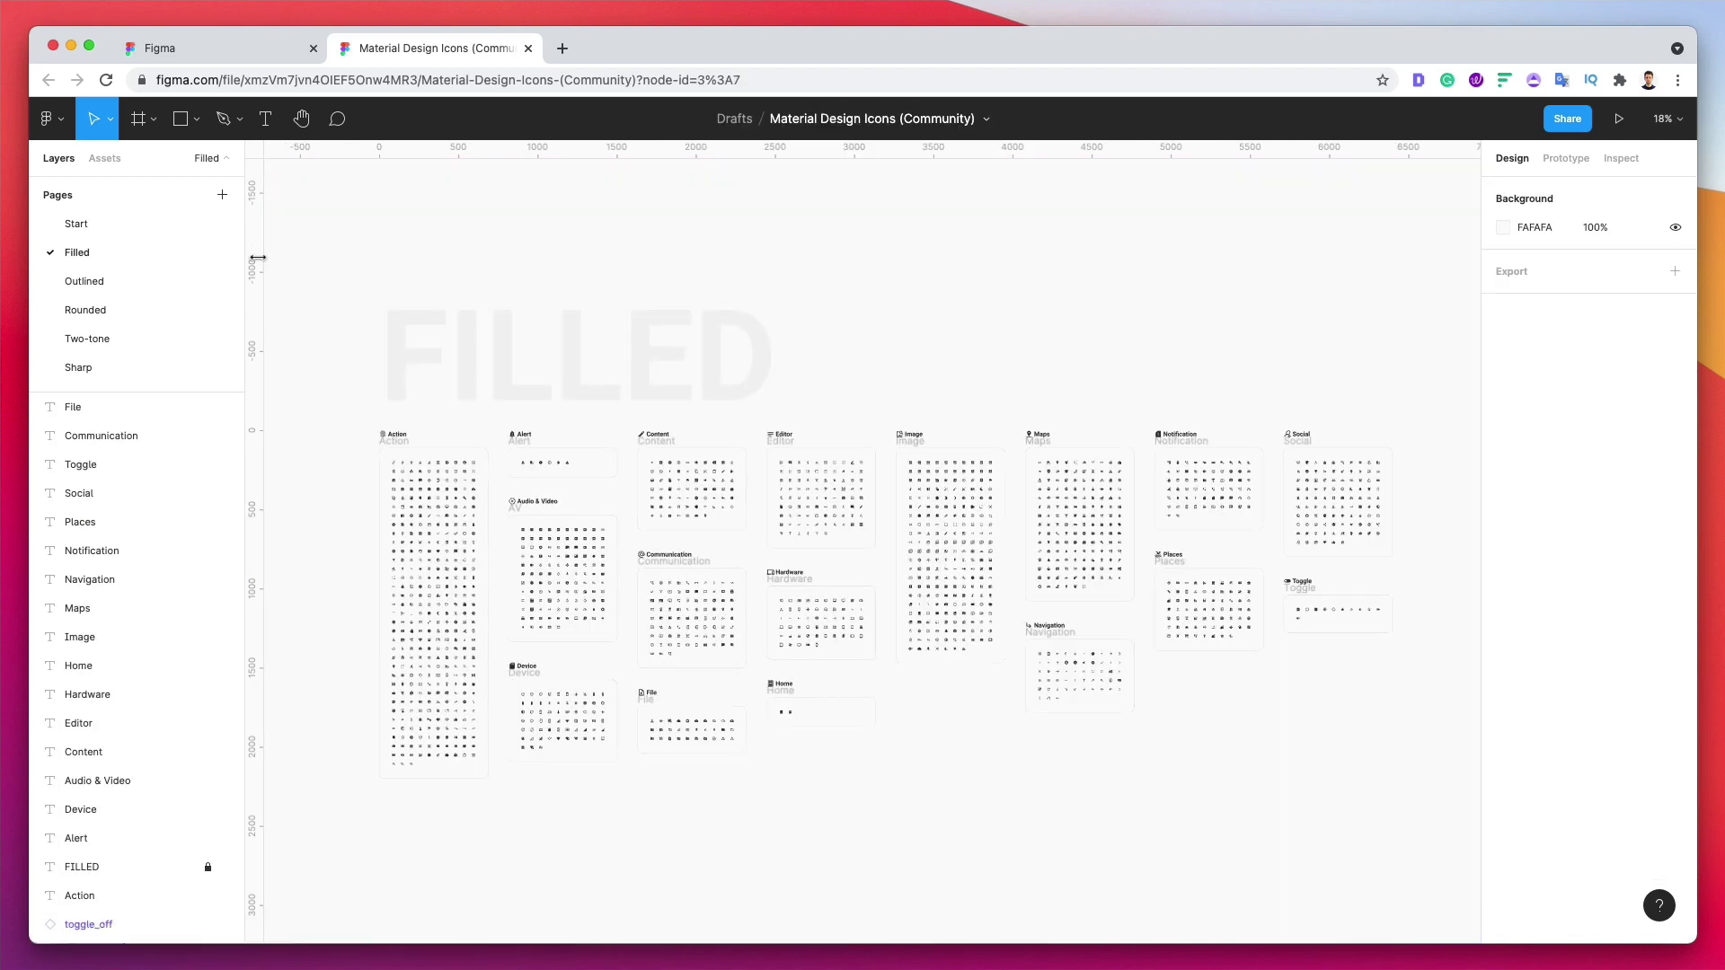
pyautogui.press('pagedown')
pyautogui.press('pagedown')
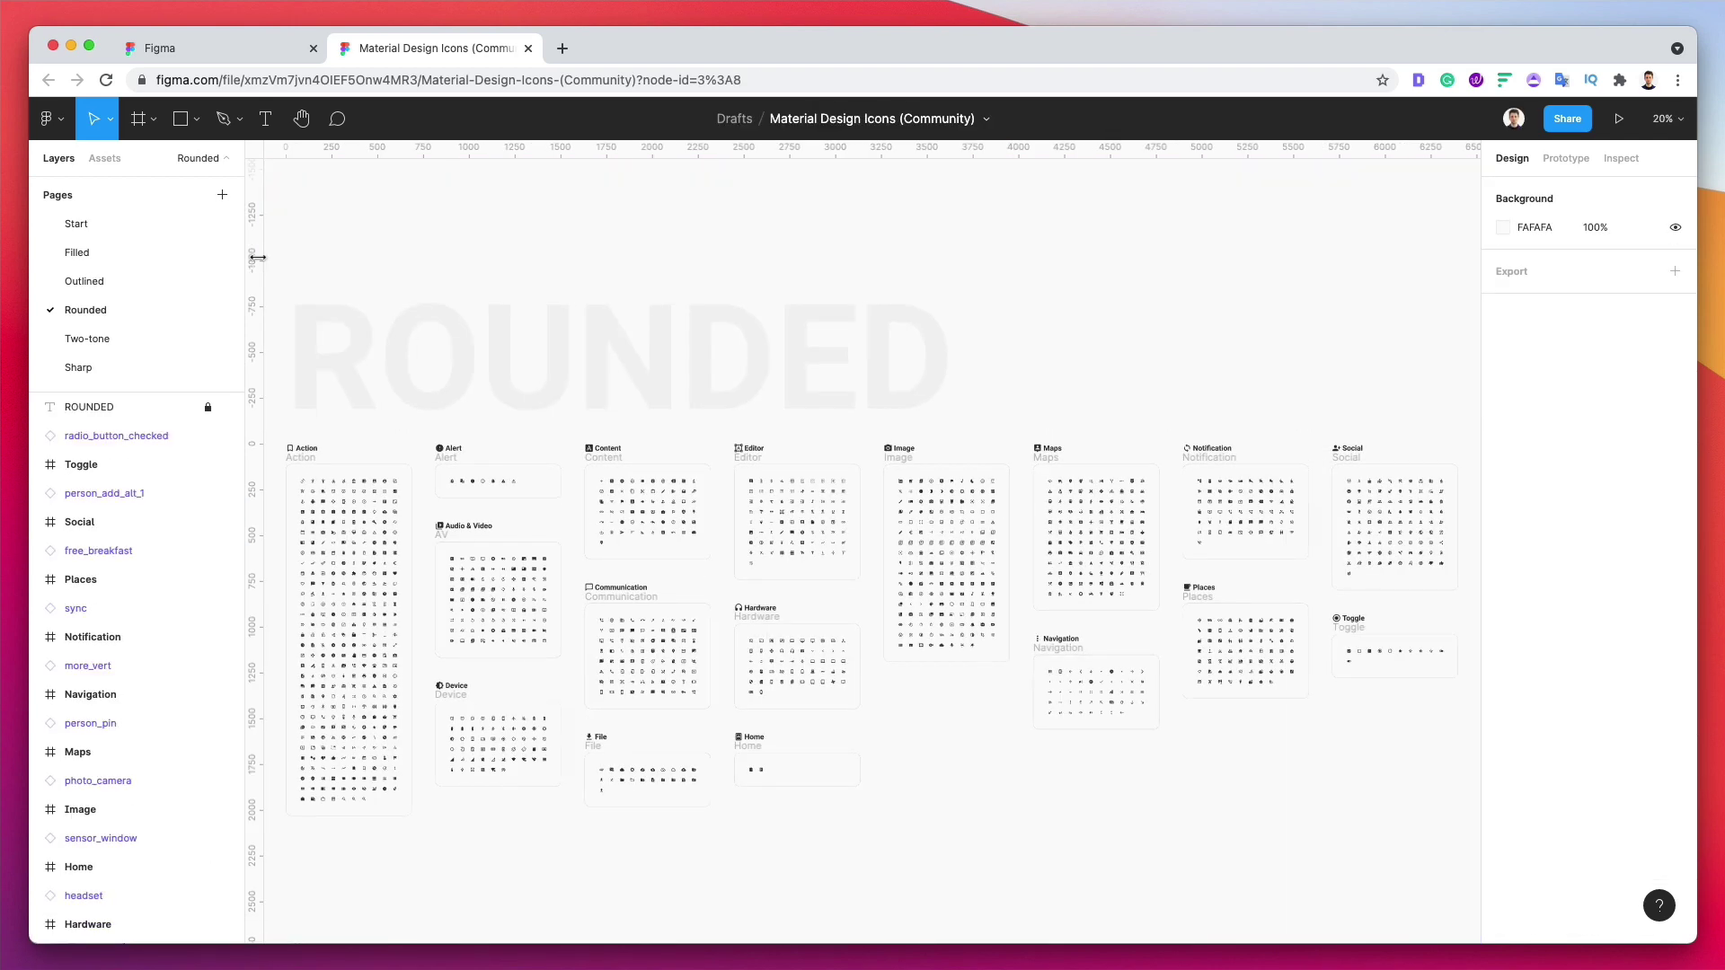
pyautogui.press('pagedown')
pyautogui.press('pageup')
pyautogui.press('pageup')
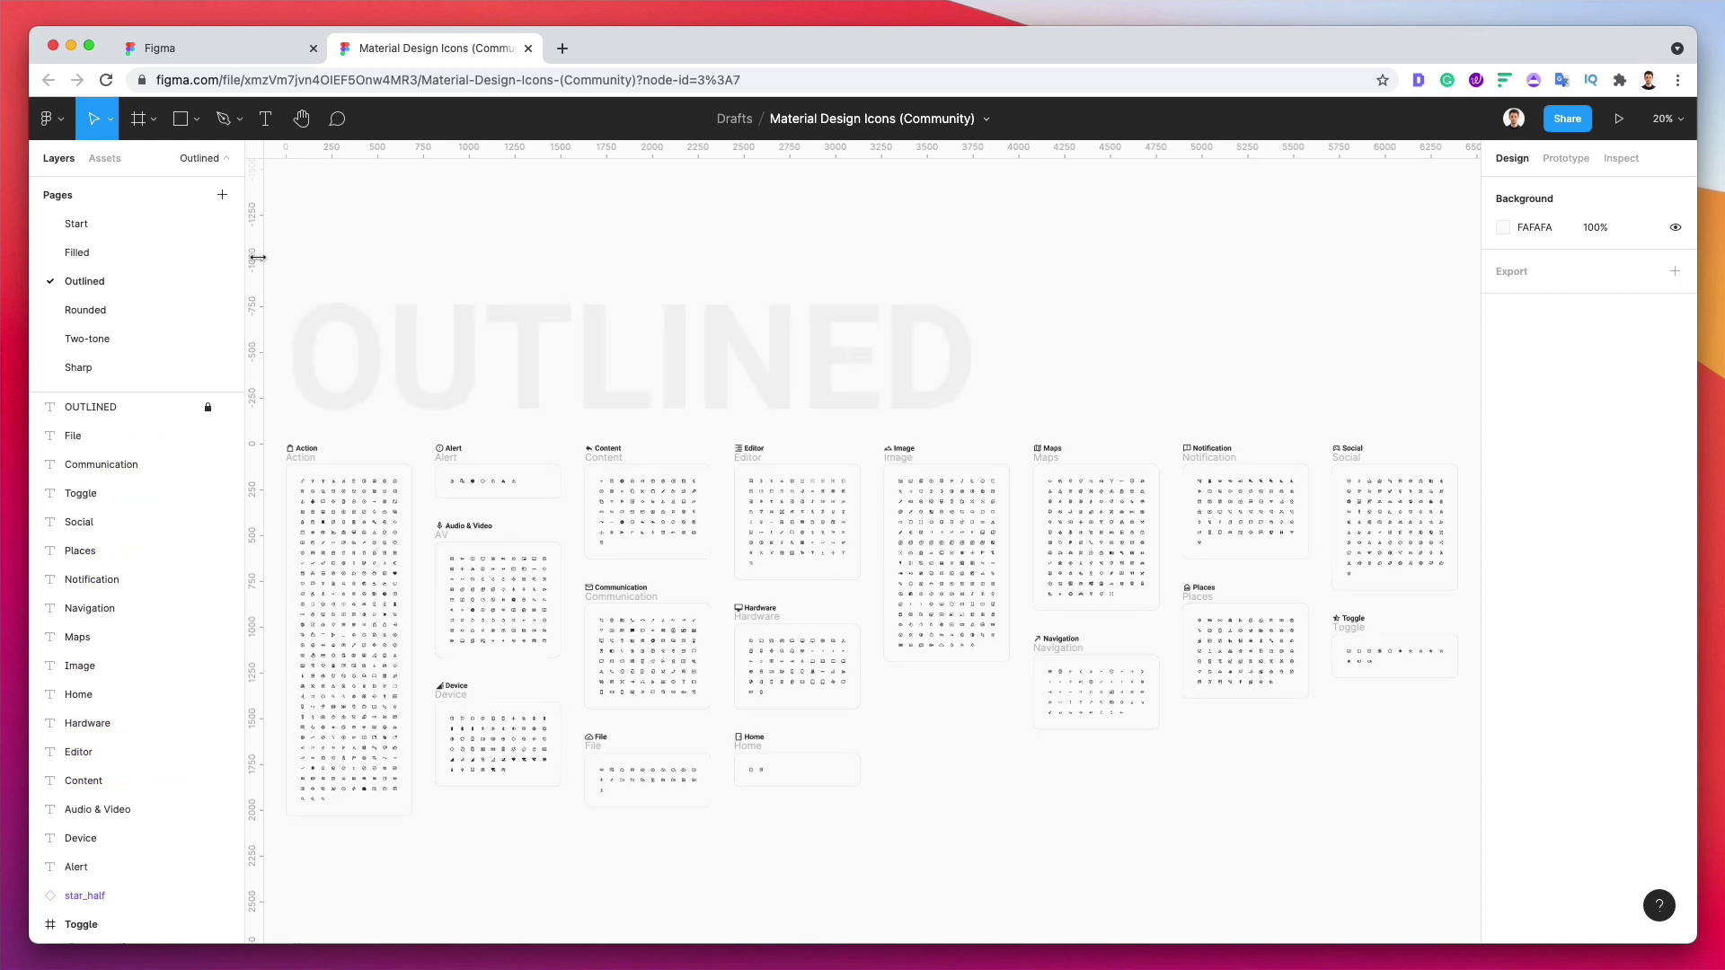
pyautogui.press('pageup')
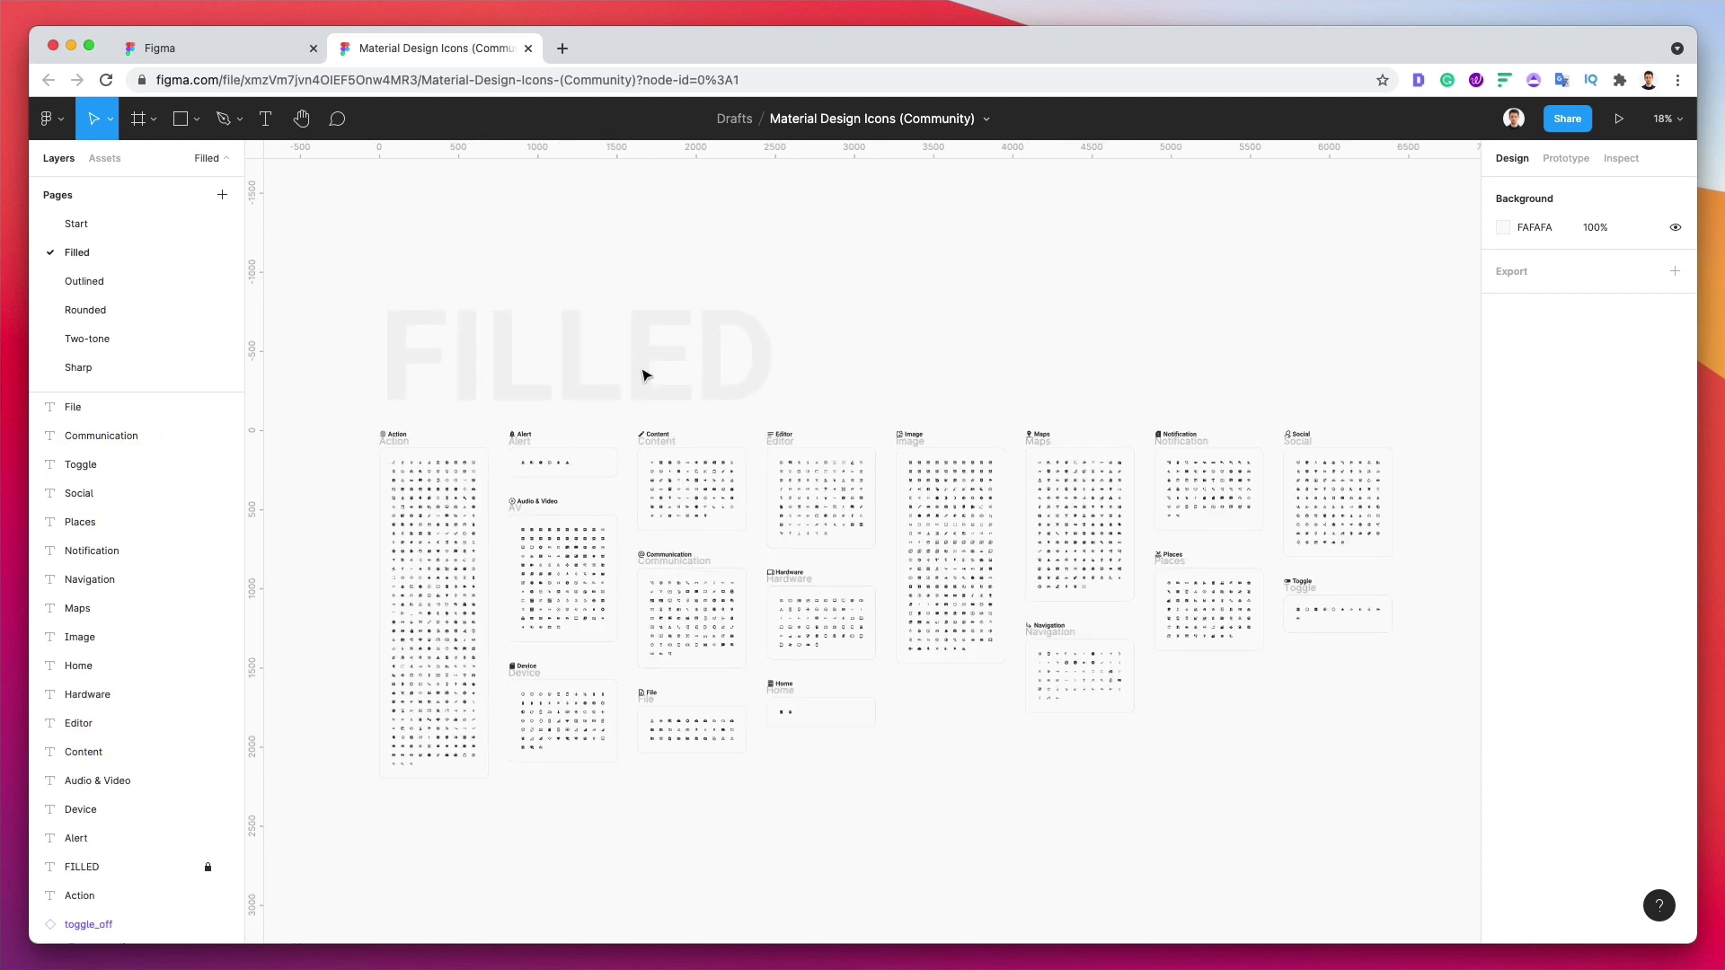
pyautogui.press('pagedown')
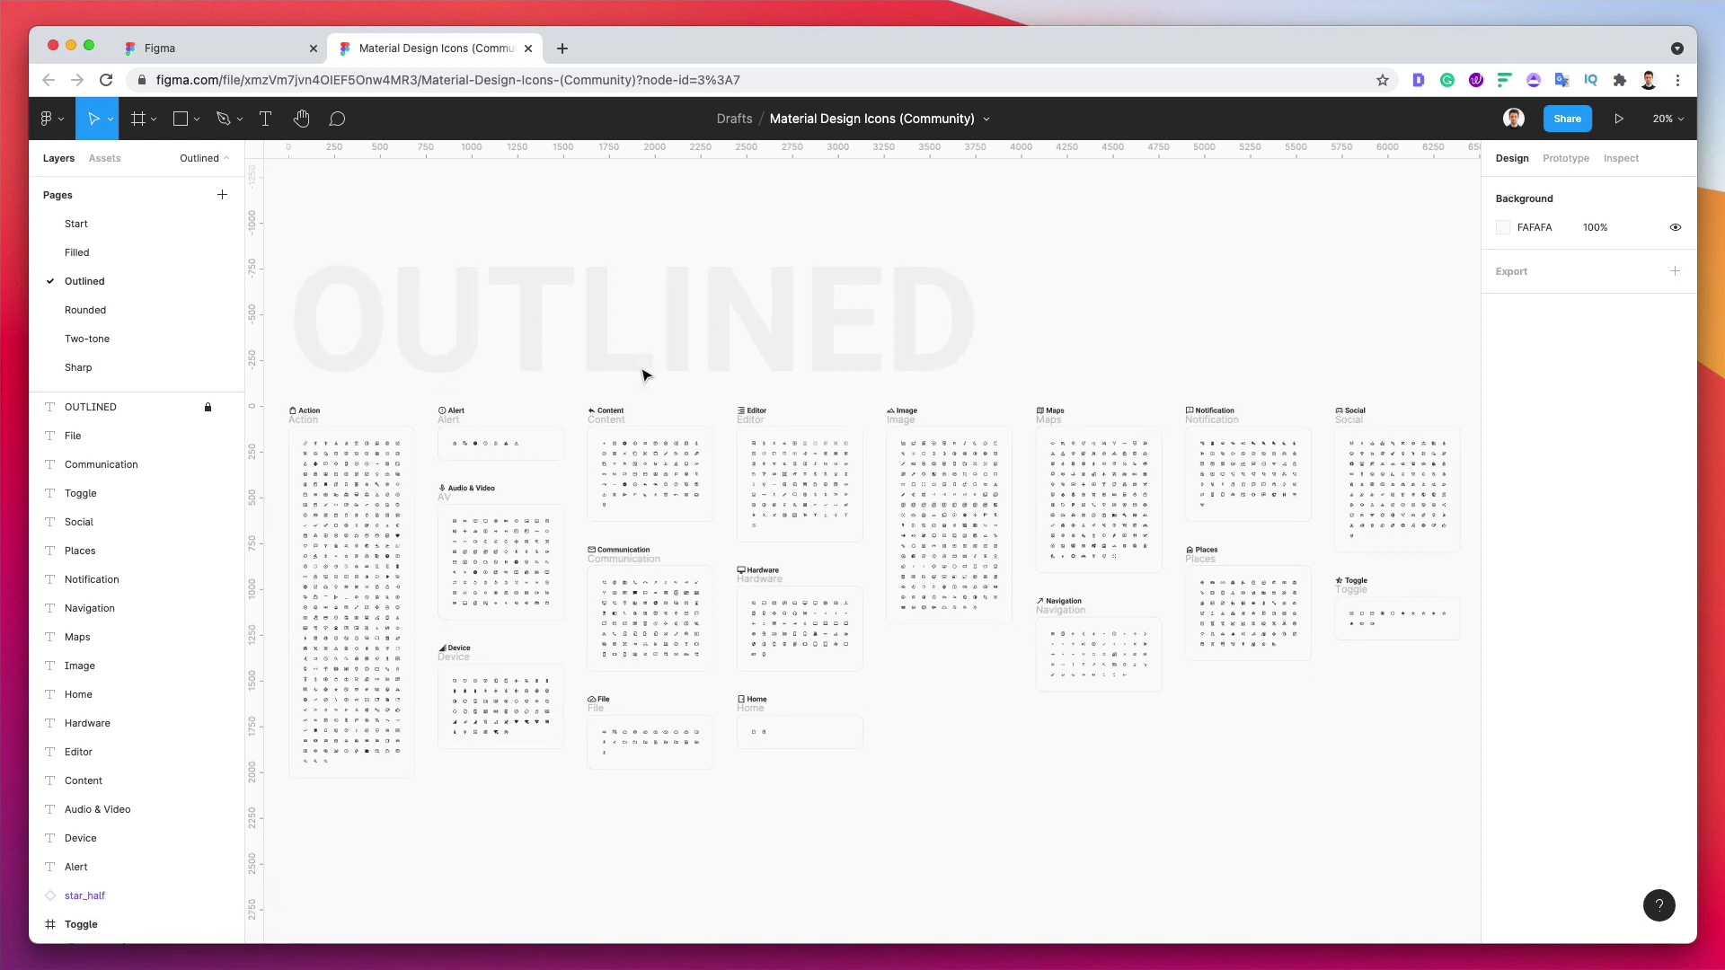
# Step: Marquee-select all the icon category frames on the Outlined page
pyautogui.scroll(-1, 344, 295)
pyautogui.hscroll(-1, 344, 295)
pyautogui.moveTo(305, 328); pyautogui.dragTo(1391, 775)
# Step: Zoom in, deselect the frames, and inspect the credit_card and dashboard icon components
pyautogui.hscroll(-3, 843, 501)
pyautogui.scroll(3, 383, 458)
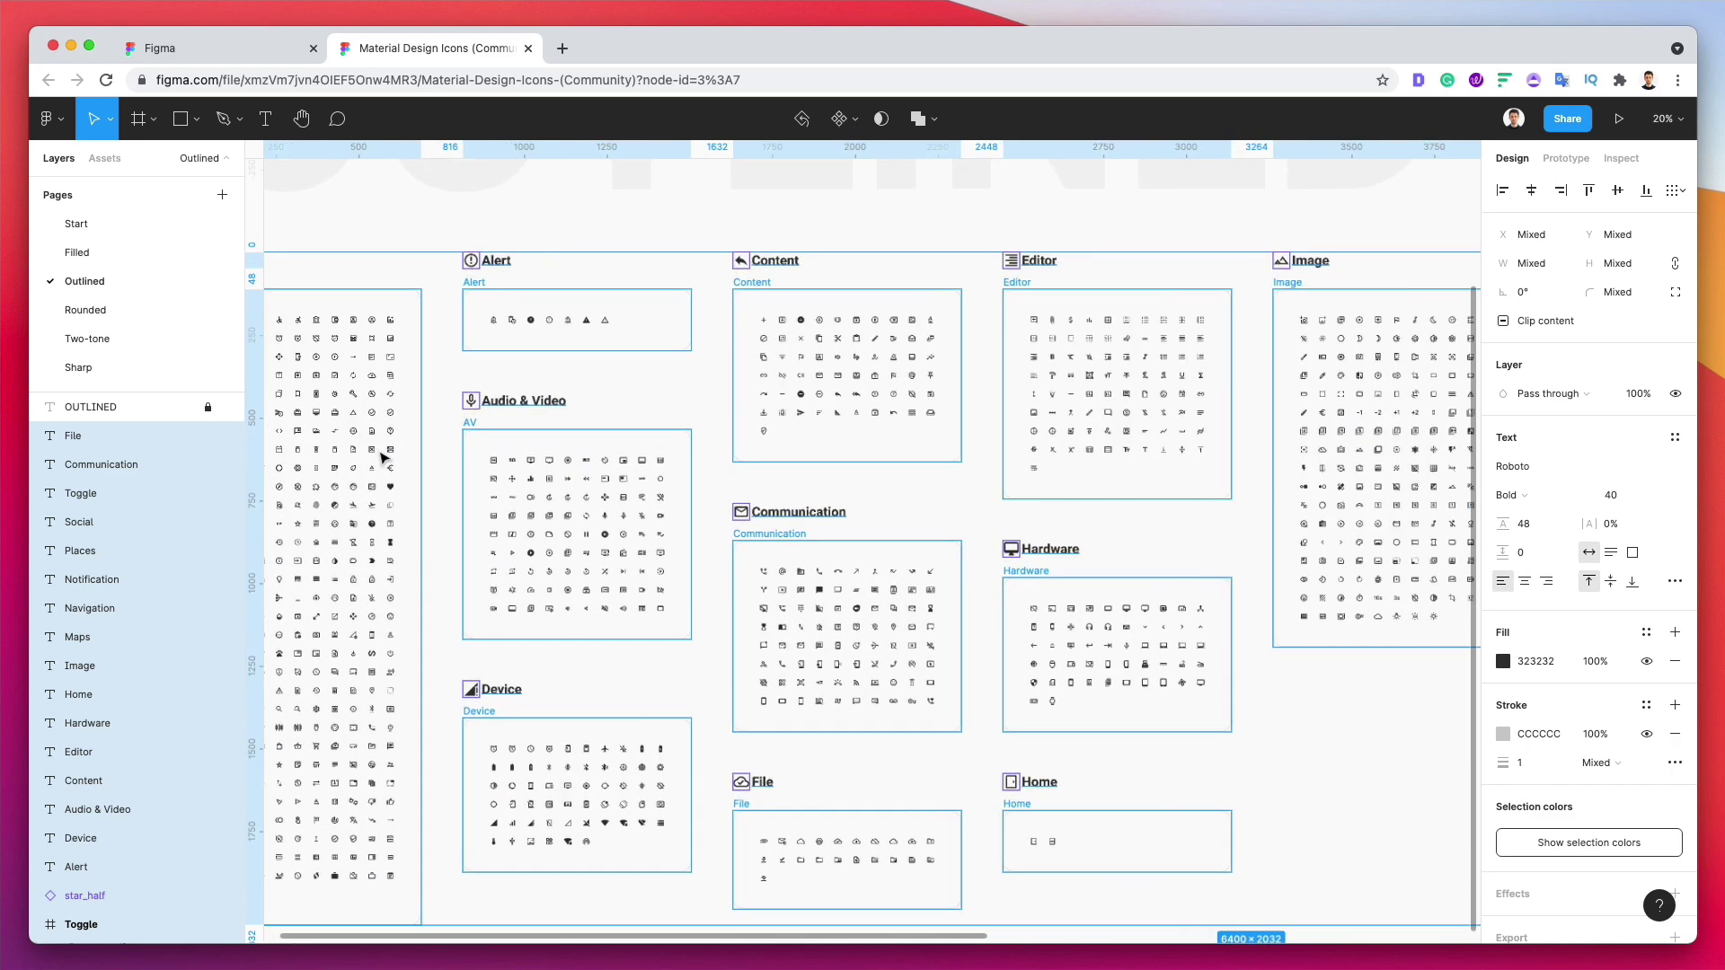
pyautogui.scroll(3, 462, 462)
pyautogui.scroll(3, 640, 449)
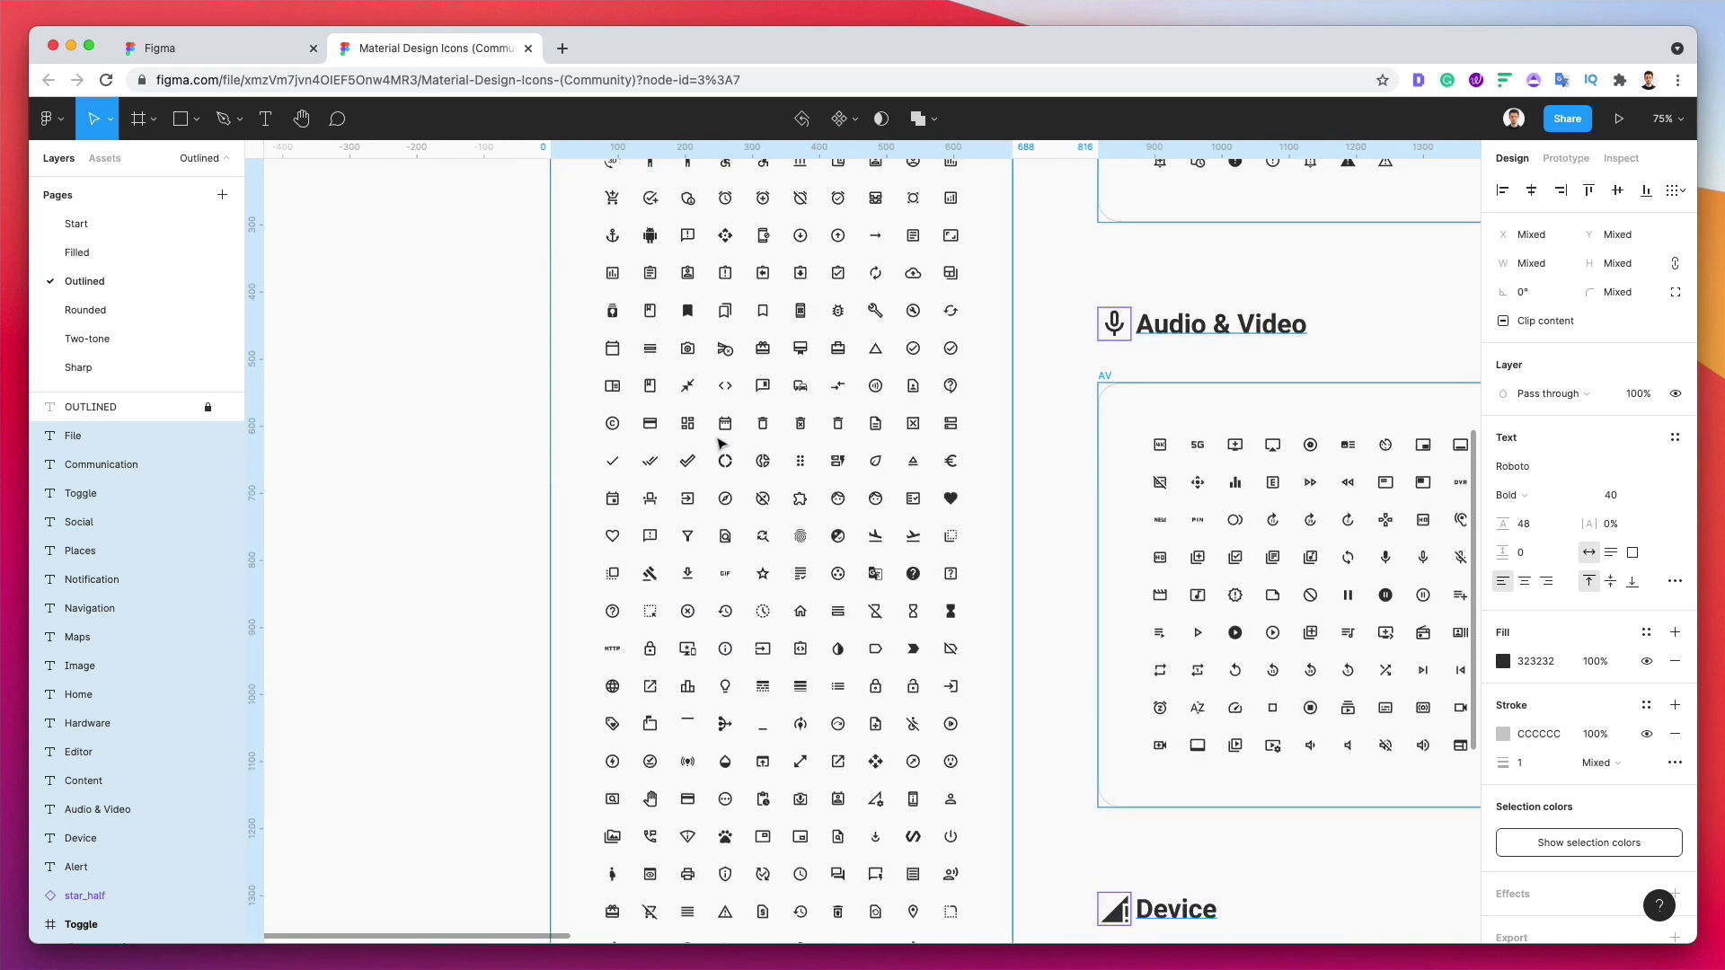
pyautogui.scroll(-5, 189, 597)
pyautogui.scroll(-10, 189, 596)
pyautogui.click(633, 452)
pyautogui.scroll(10, 670, 408)
pyautogui.scroll(-4, 670, 408)
pyautogui.click(604, 492)
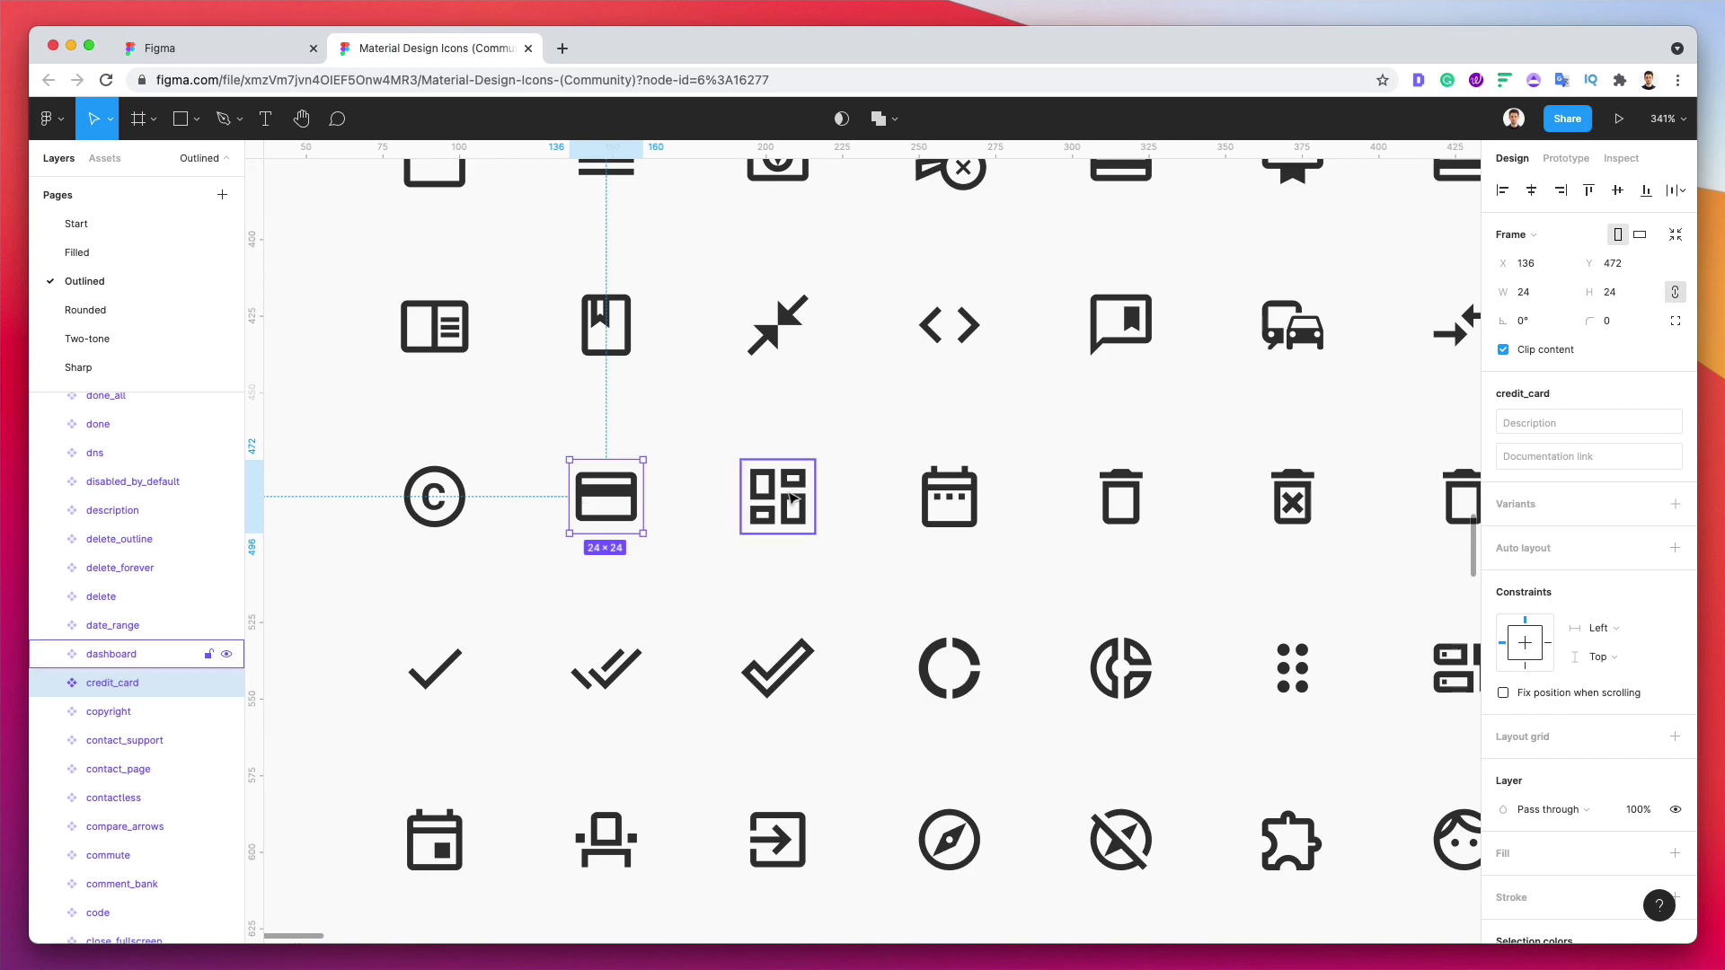
pyautogui.click(789, 490)
# Step: Zoom back out and reselect all the Outlined icon category frames
pyautogui.scroll(-5, 791, 494)
pyautogui.scroll(-10, 791, 494)
pyautogui.scroll(-4, 791, 494)
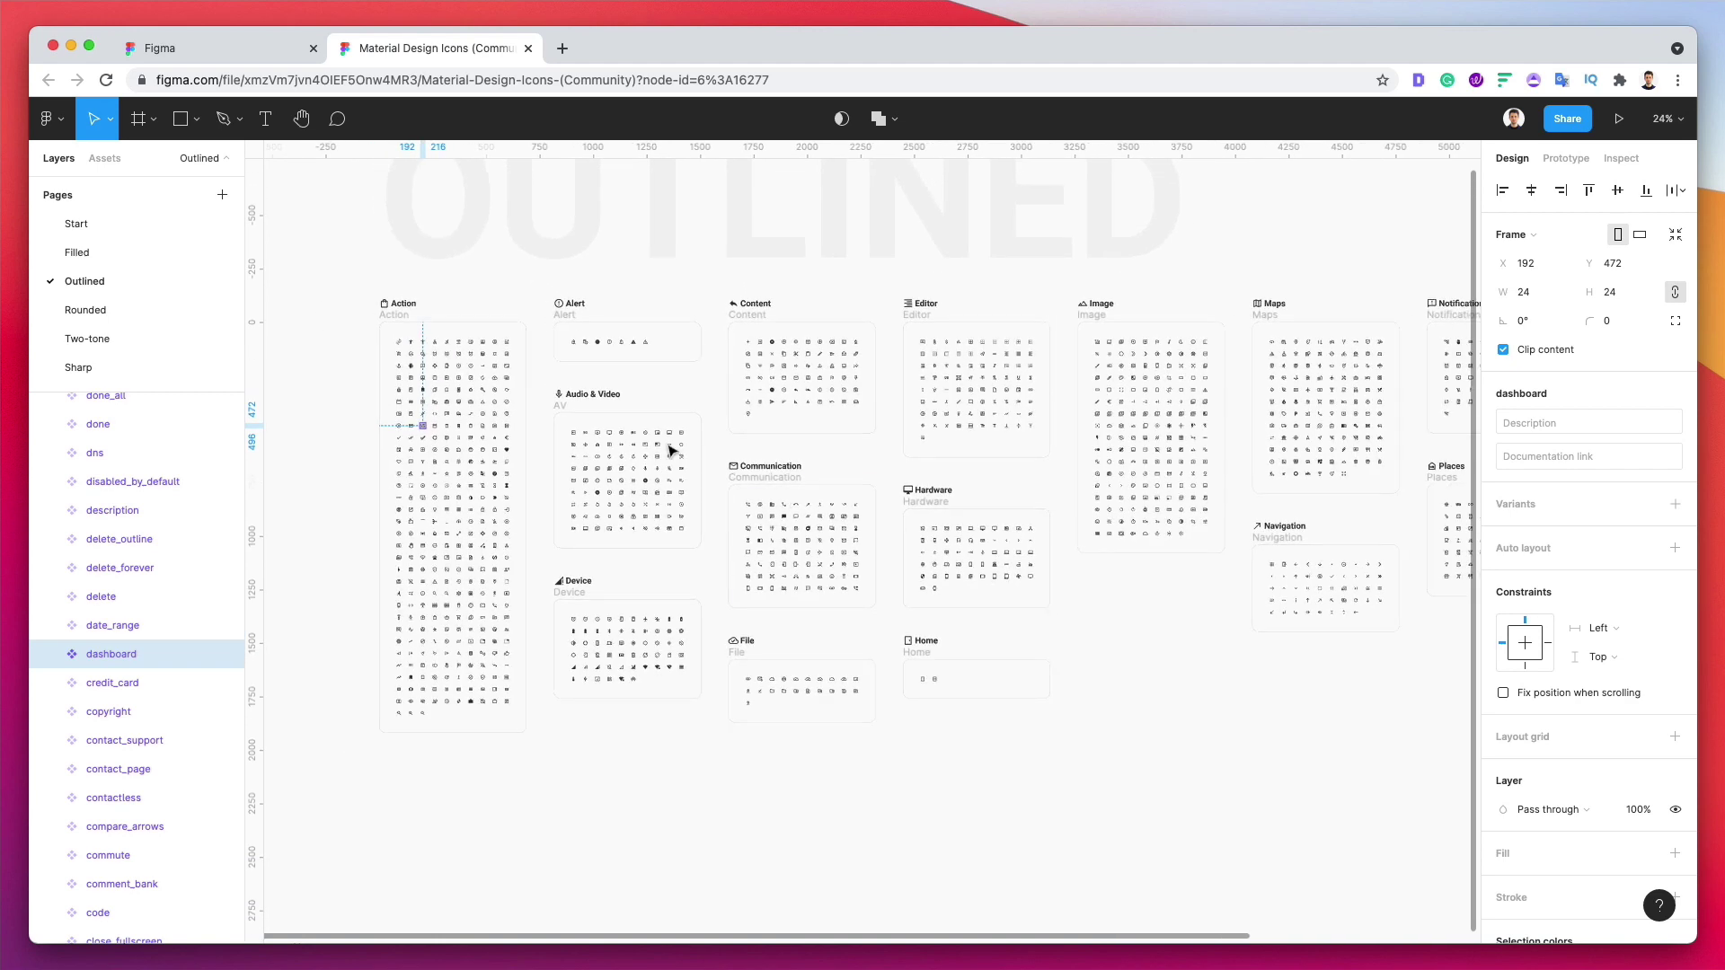
pyautogui.moveTo(301, 284); pyautogui.dragTo(1414, 805)
pyautogui.moveTo(647, 55); pyautogui.dragTo(647, 182)
# Step: In the Variants file, add a new page named Icons
pyautogui.click(753, 153)
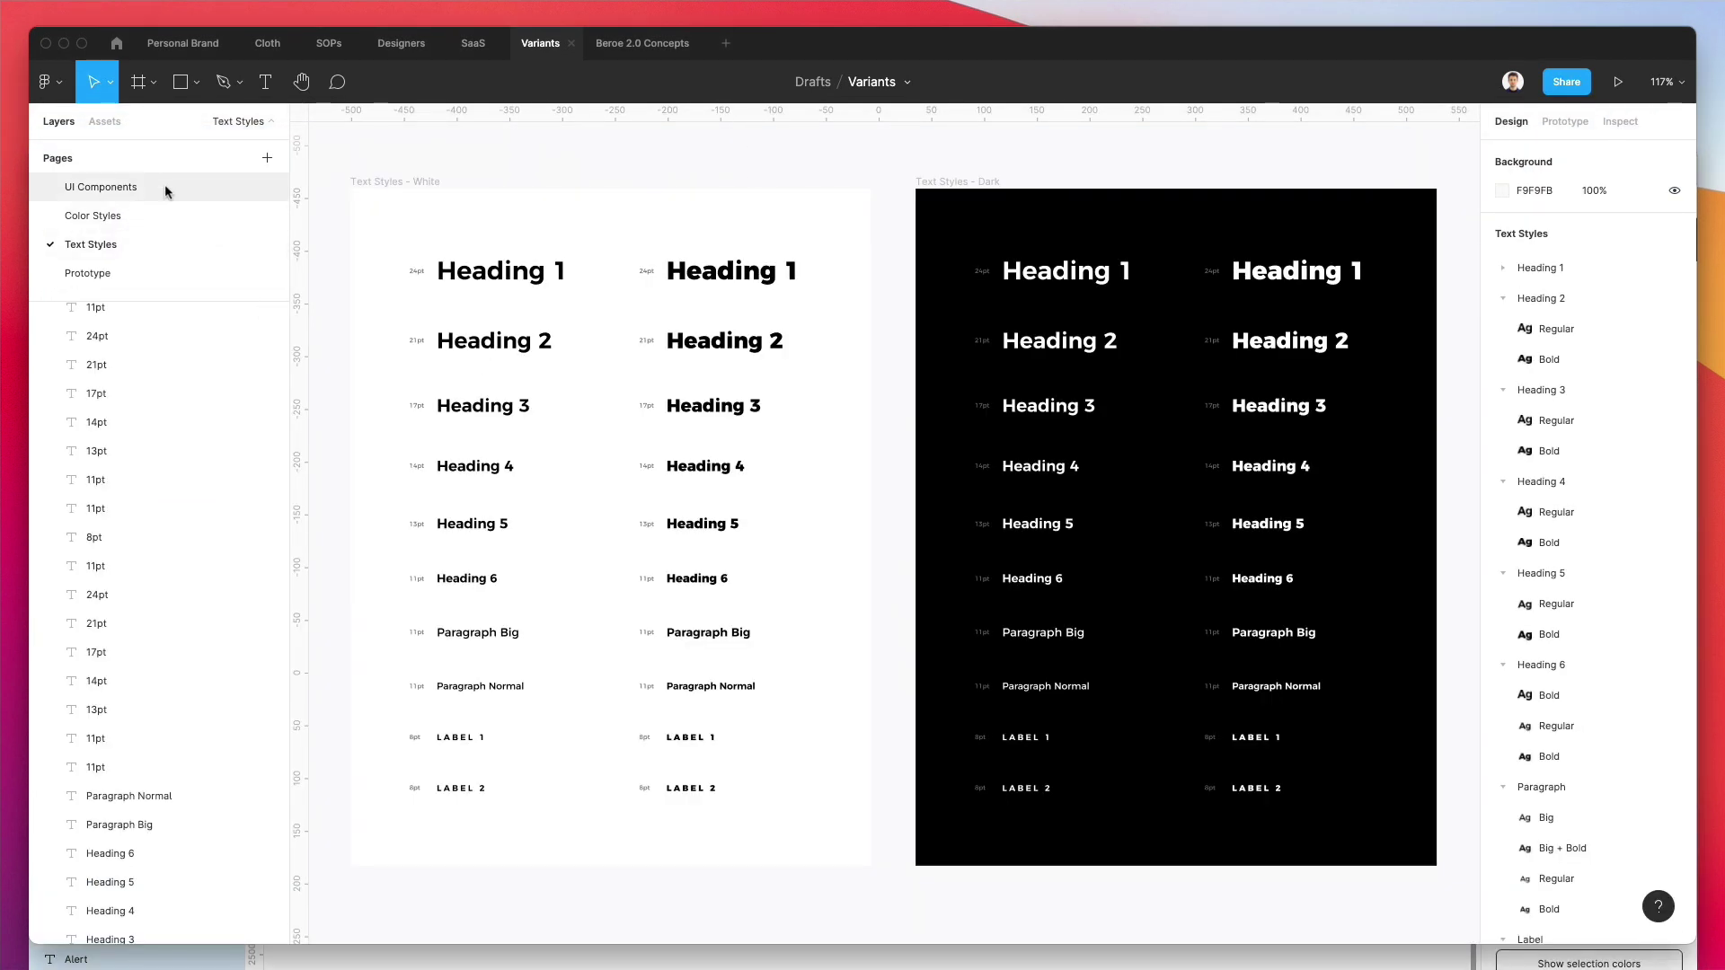
pyautogui.click(147, 215)
pyautogui.click(266, 159)
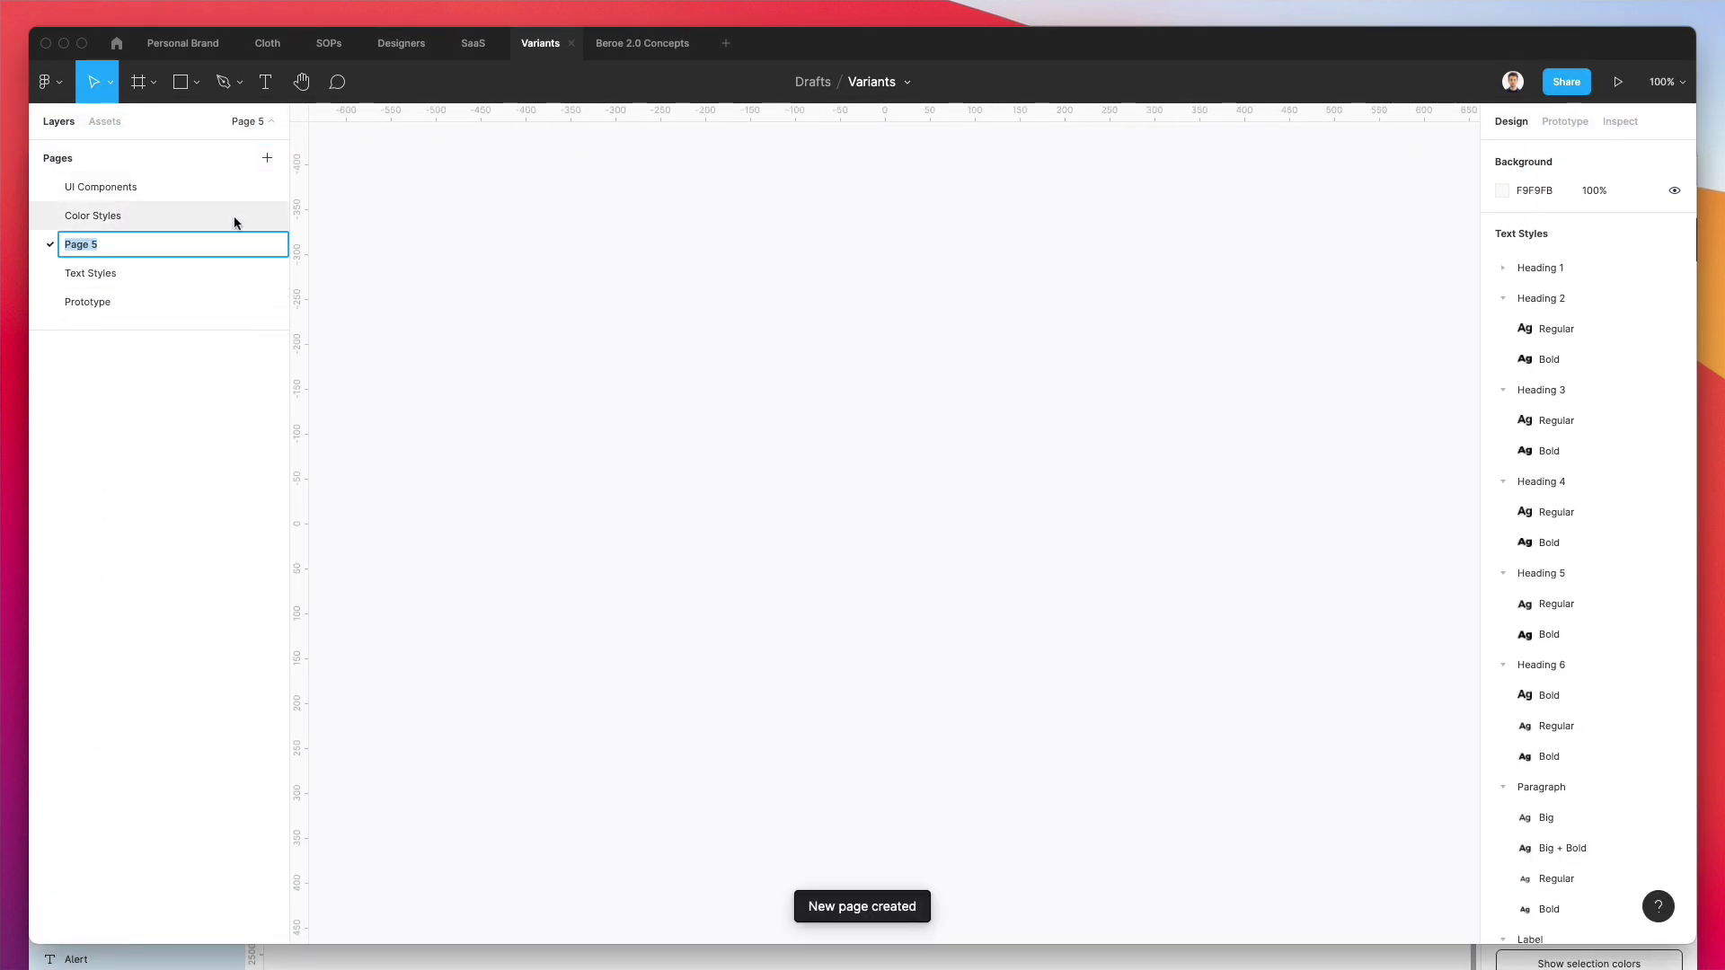
pyautogui.write('Icons')
pyautogui.press('Return')
# Step: Paste the copied outlined icon category frames onto the Icons page and show its local assets
pyautogui.press('super+v')
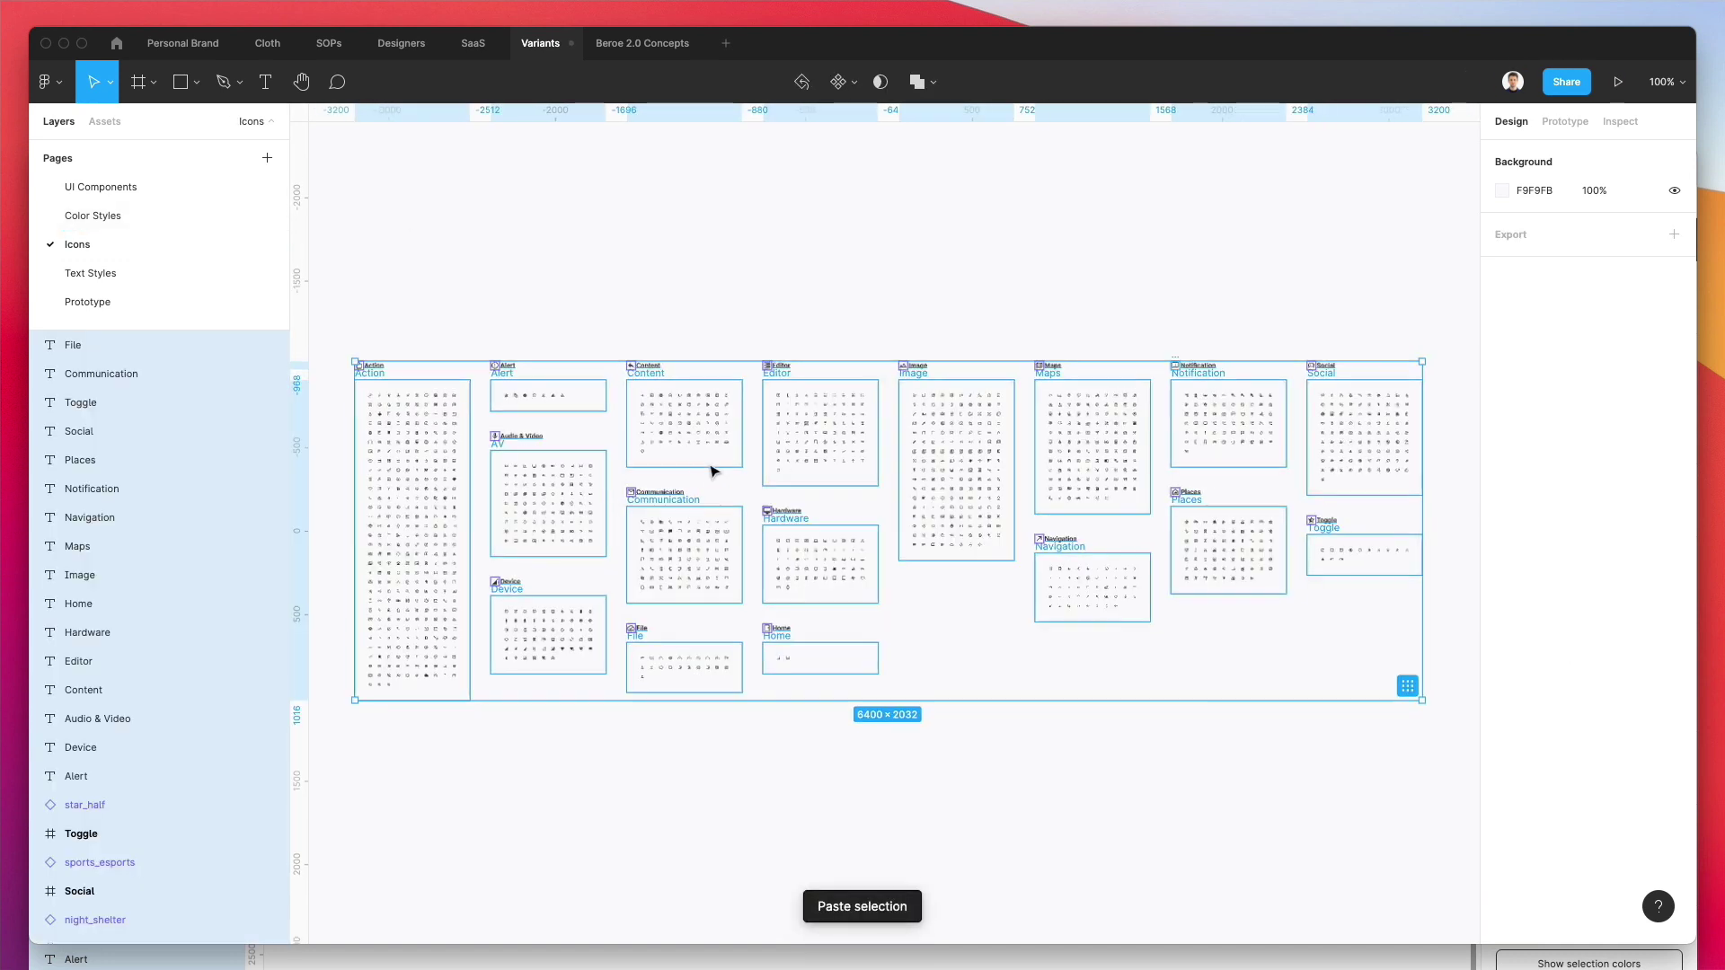
pyautogui.click(759, 354)
pyautogui.scroll(5, 557, 445)
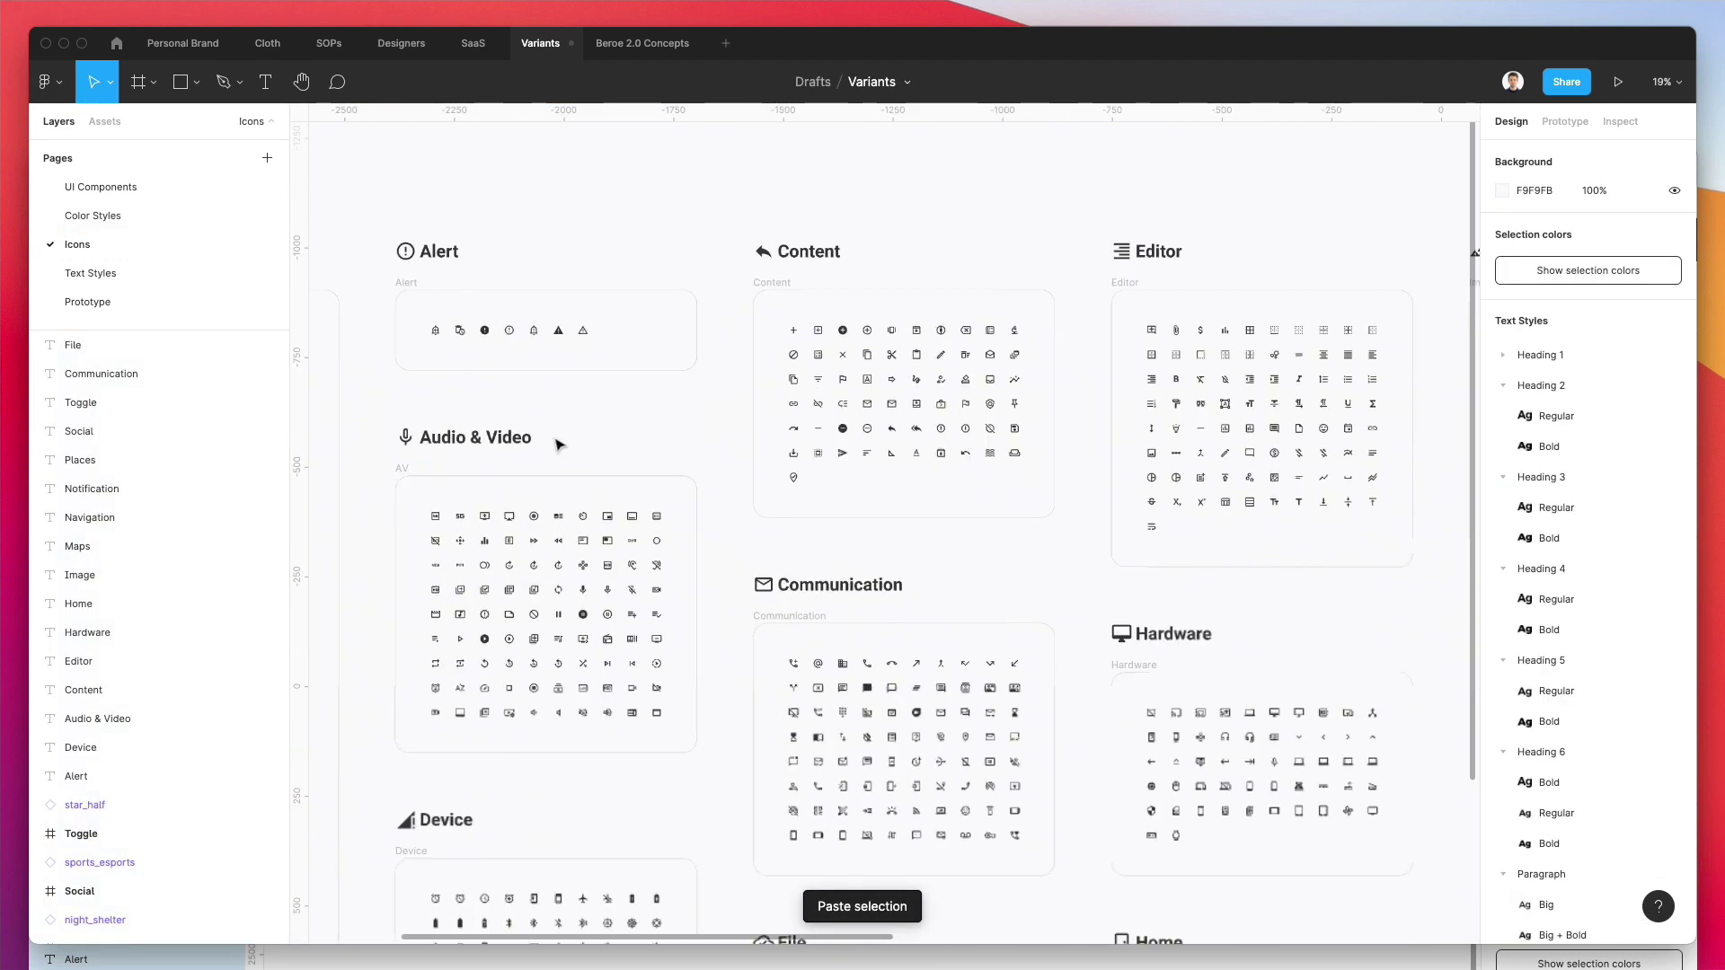
pyautogui.scroll(-4, 557, 445)
pyautogui.hscroll(-5, 557, 445)
pyautogui.scroll(6, 638, 396)
pyautogui.scroll(2, 579, 400)
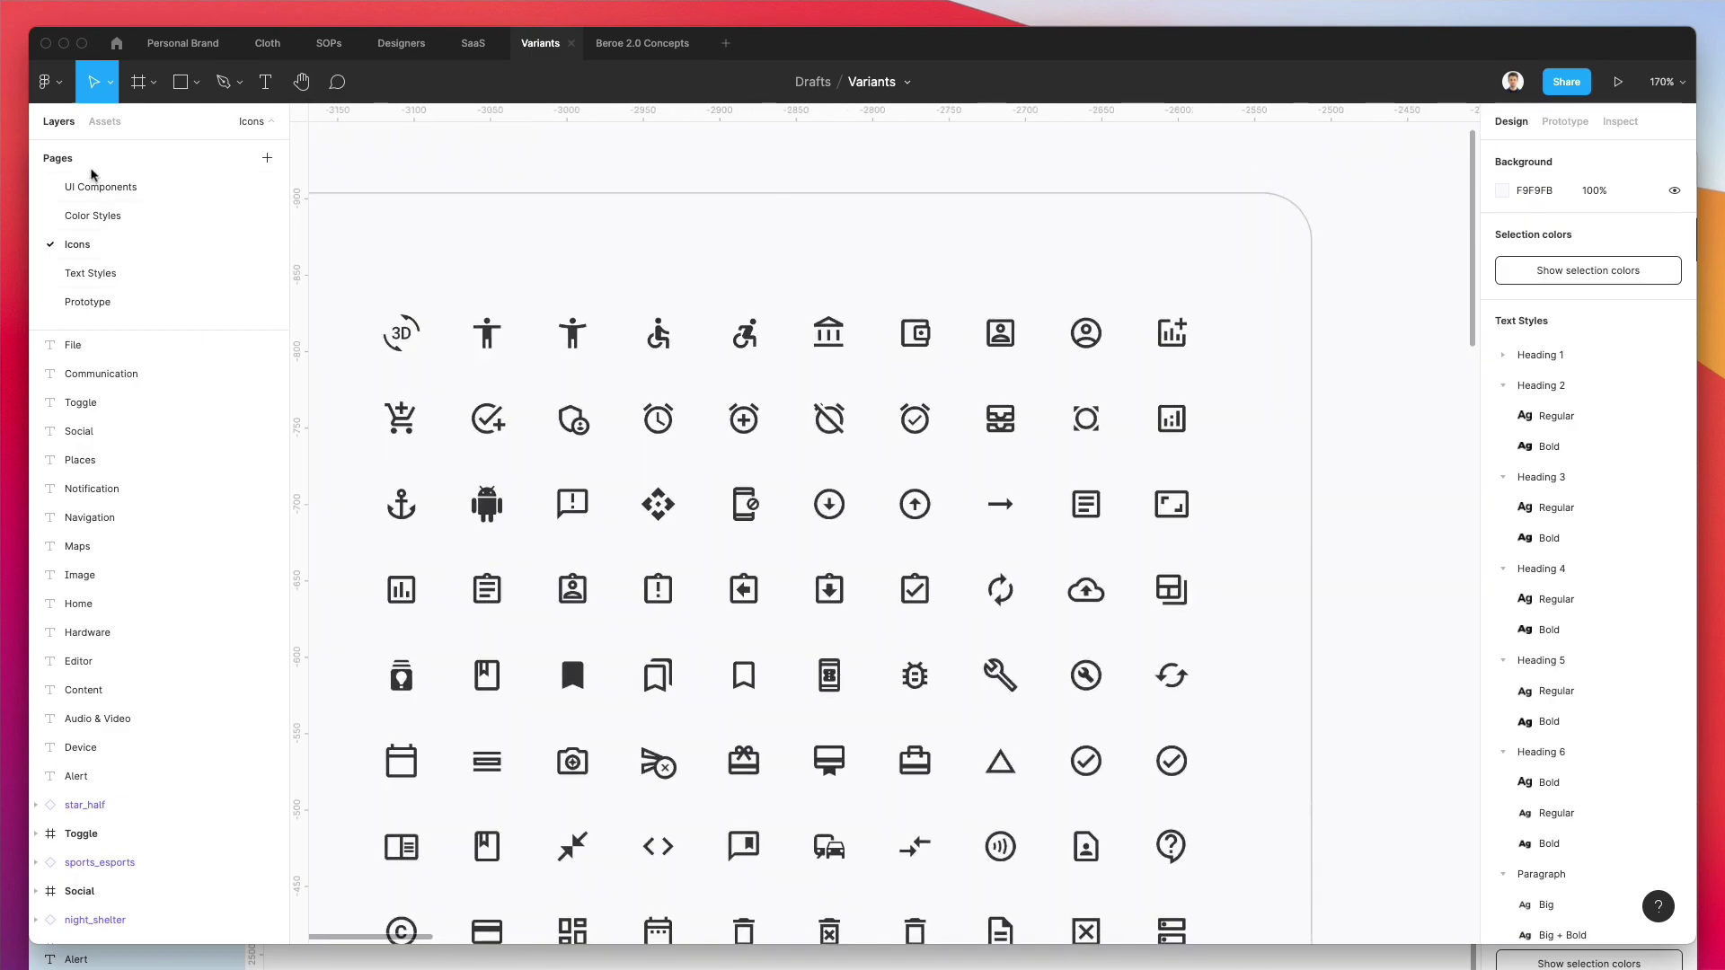
pyautogui.click(101, 125)
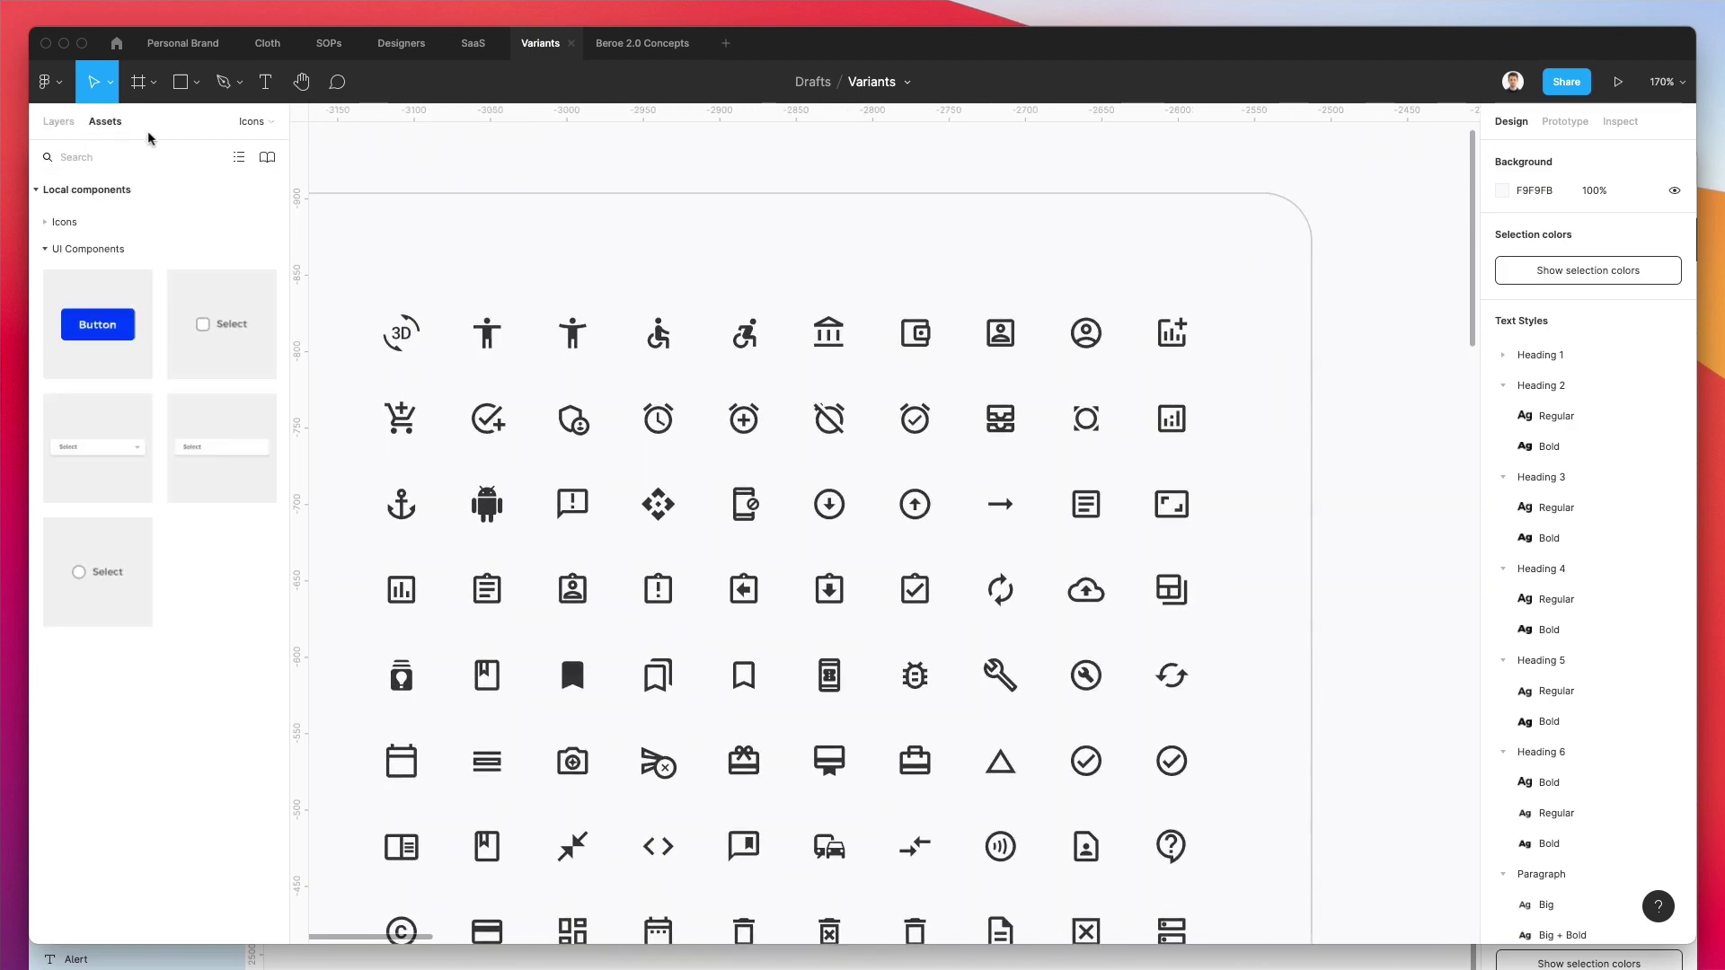
# Step: Expand the Icons and Icons / Action asset groups and search assets for 'acc'
pyautogui.click(54, 225)
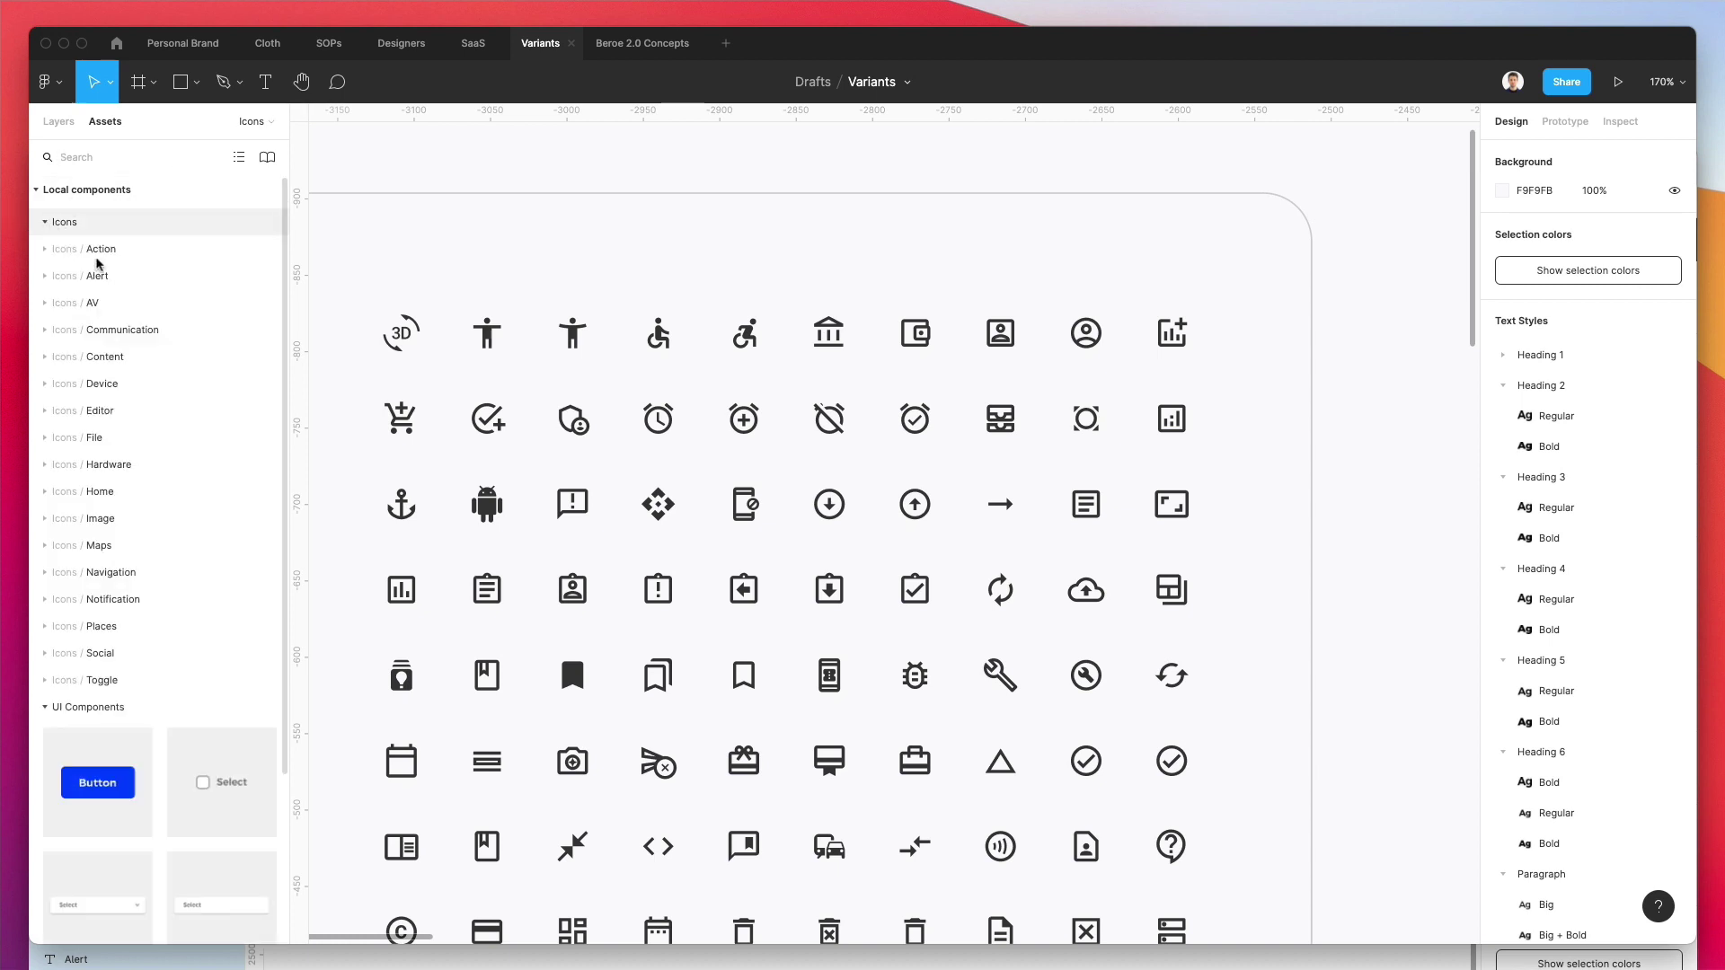
pyautogui.click(53, 256)
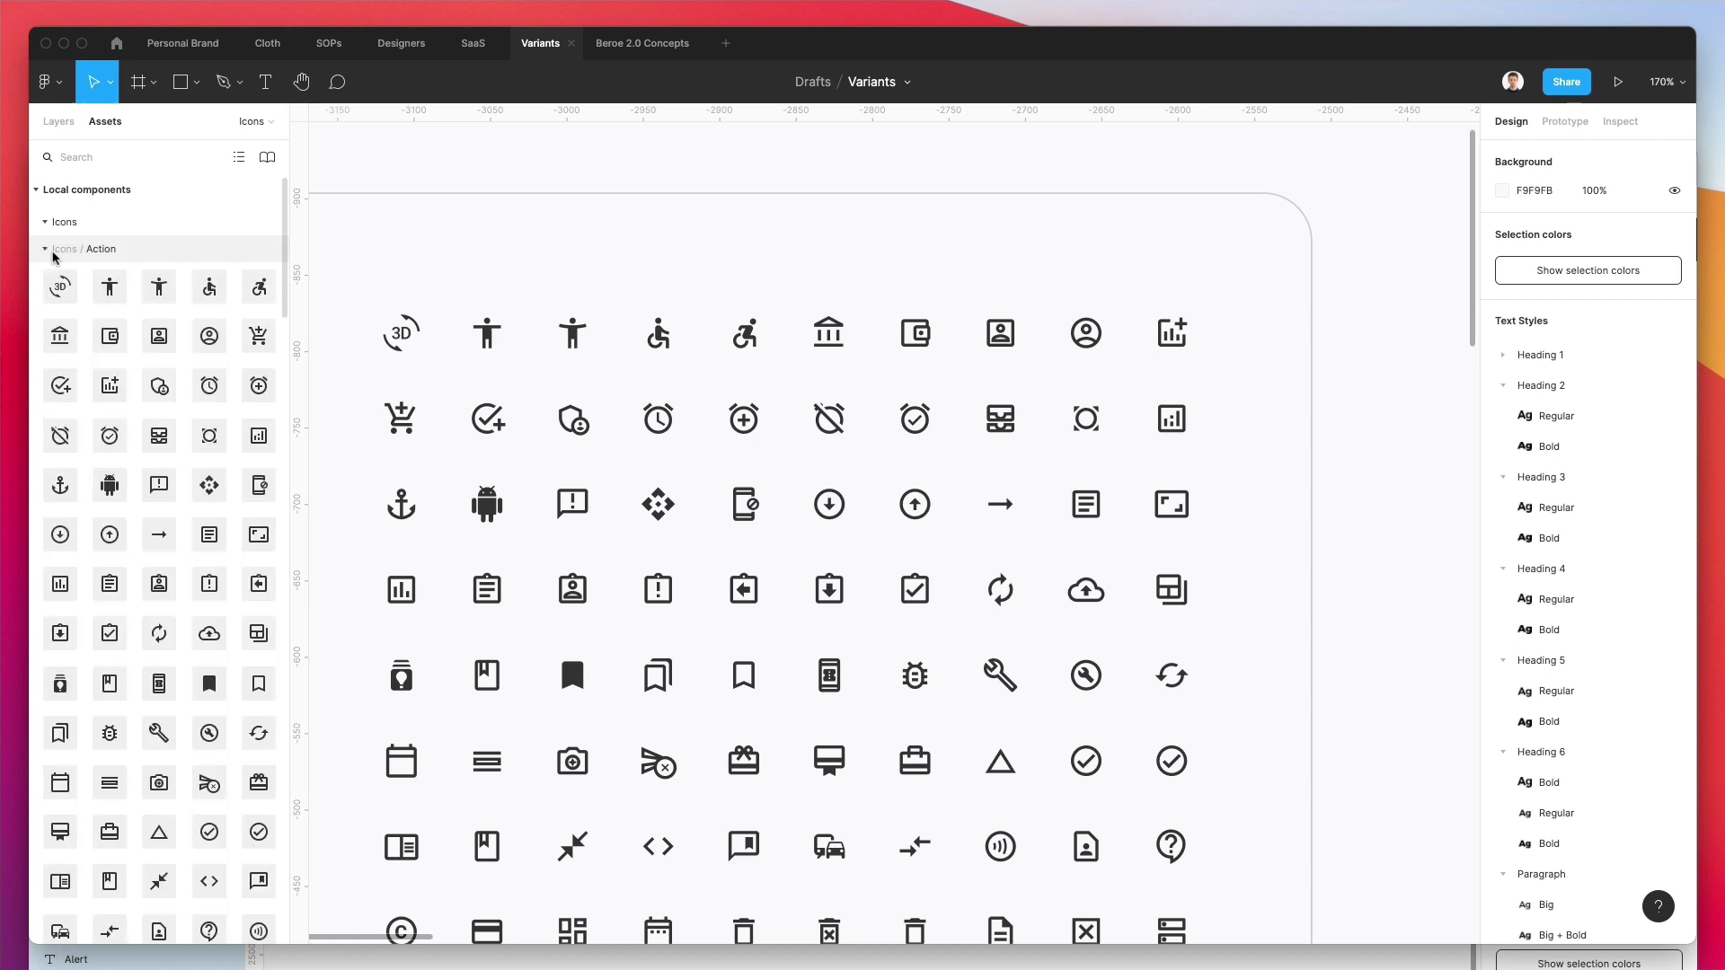
pyautogui.hscroll(-3, 665, 389)
pyautogui.hscroll(-3, 665, 389)
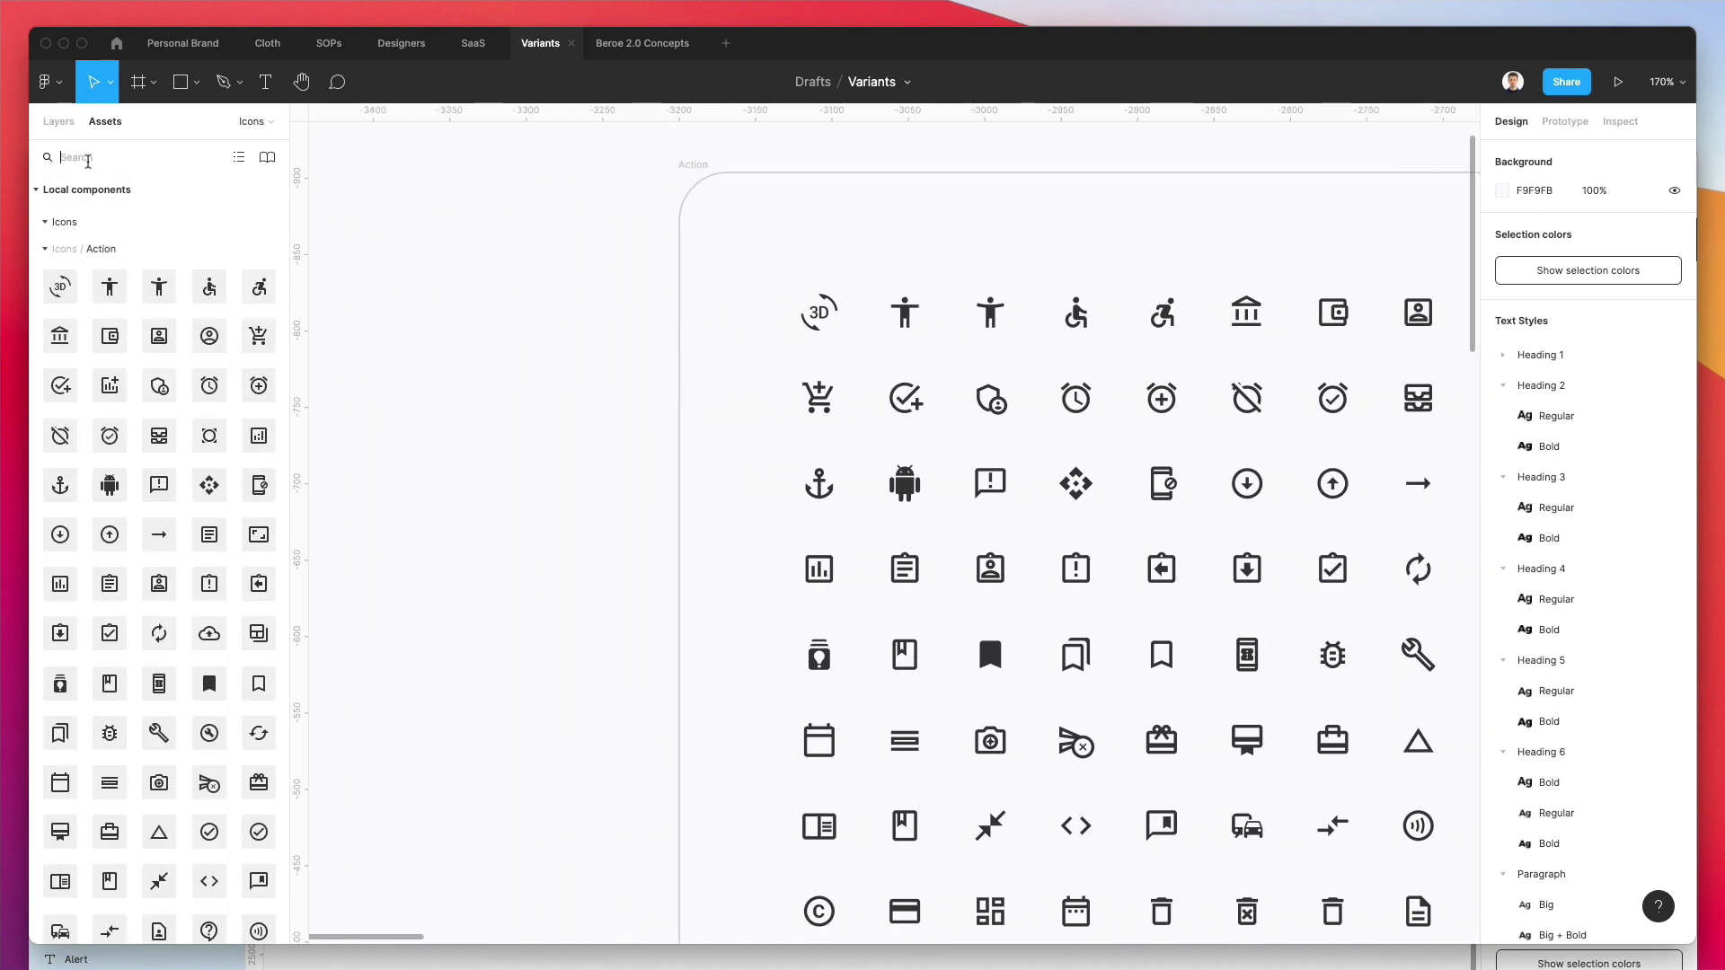
pyautogui.write('acc')
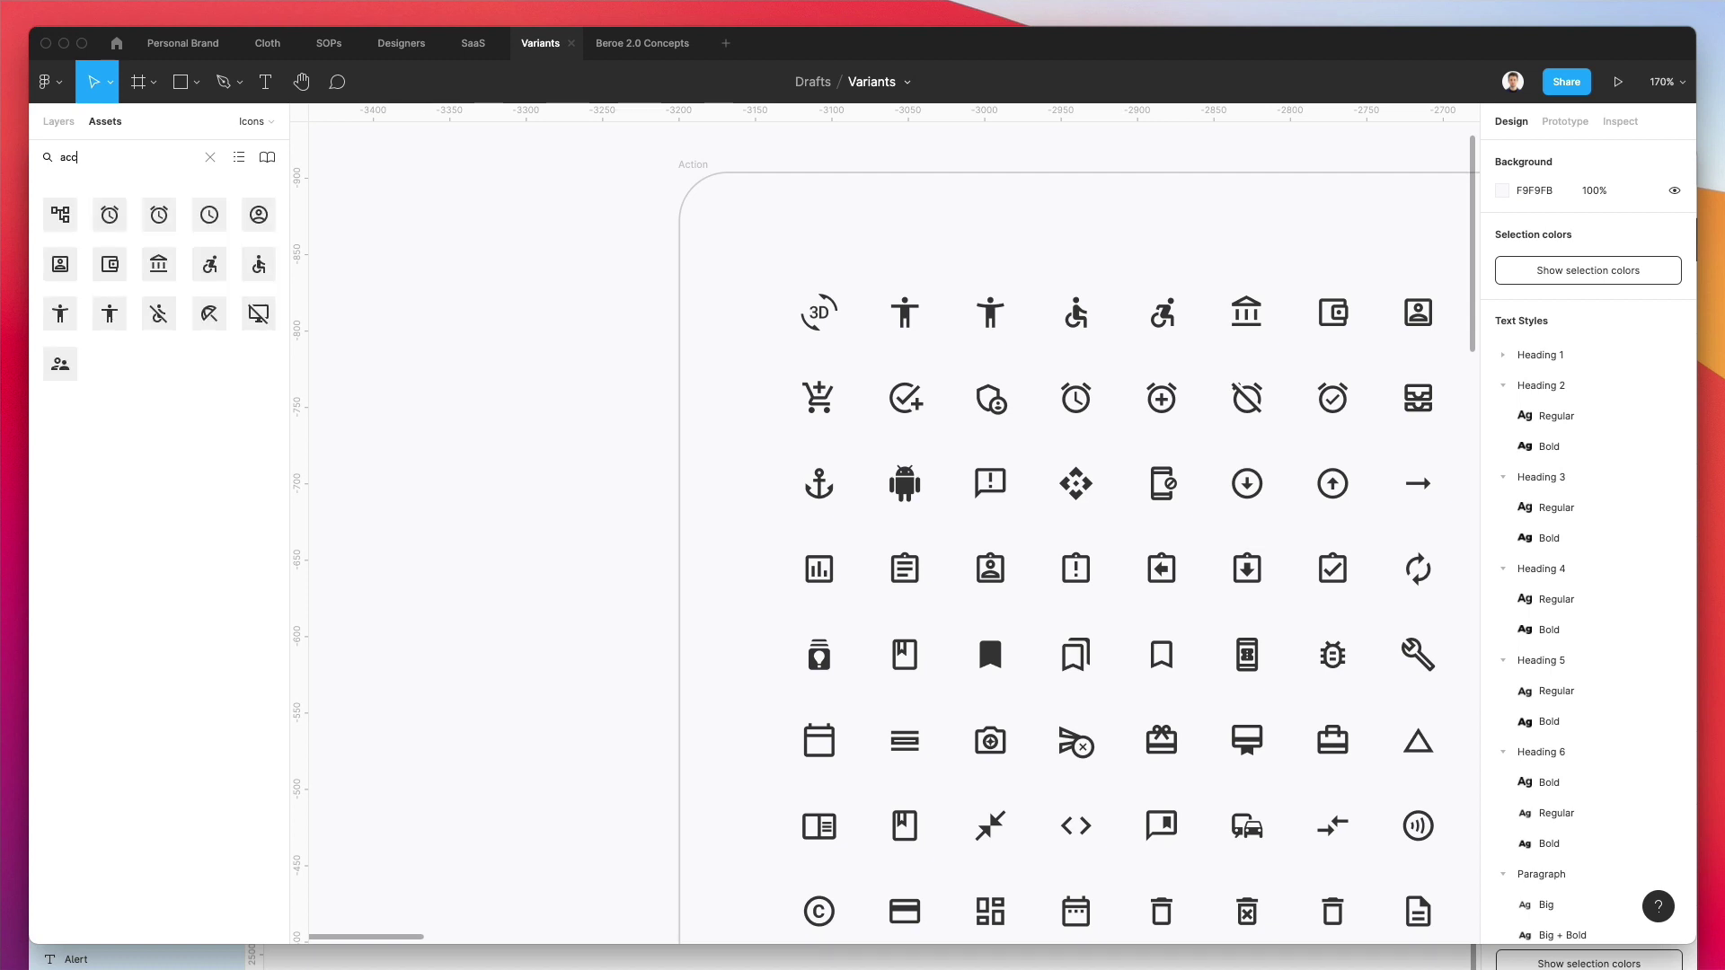
# Step: Place access_alarms, accessible_forward and account_balance instances on the canvas and select all three
pyautogui.moveTo(110, 215); pyautogui.dragTo(522, 249)
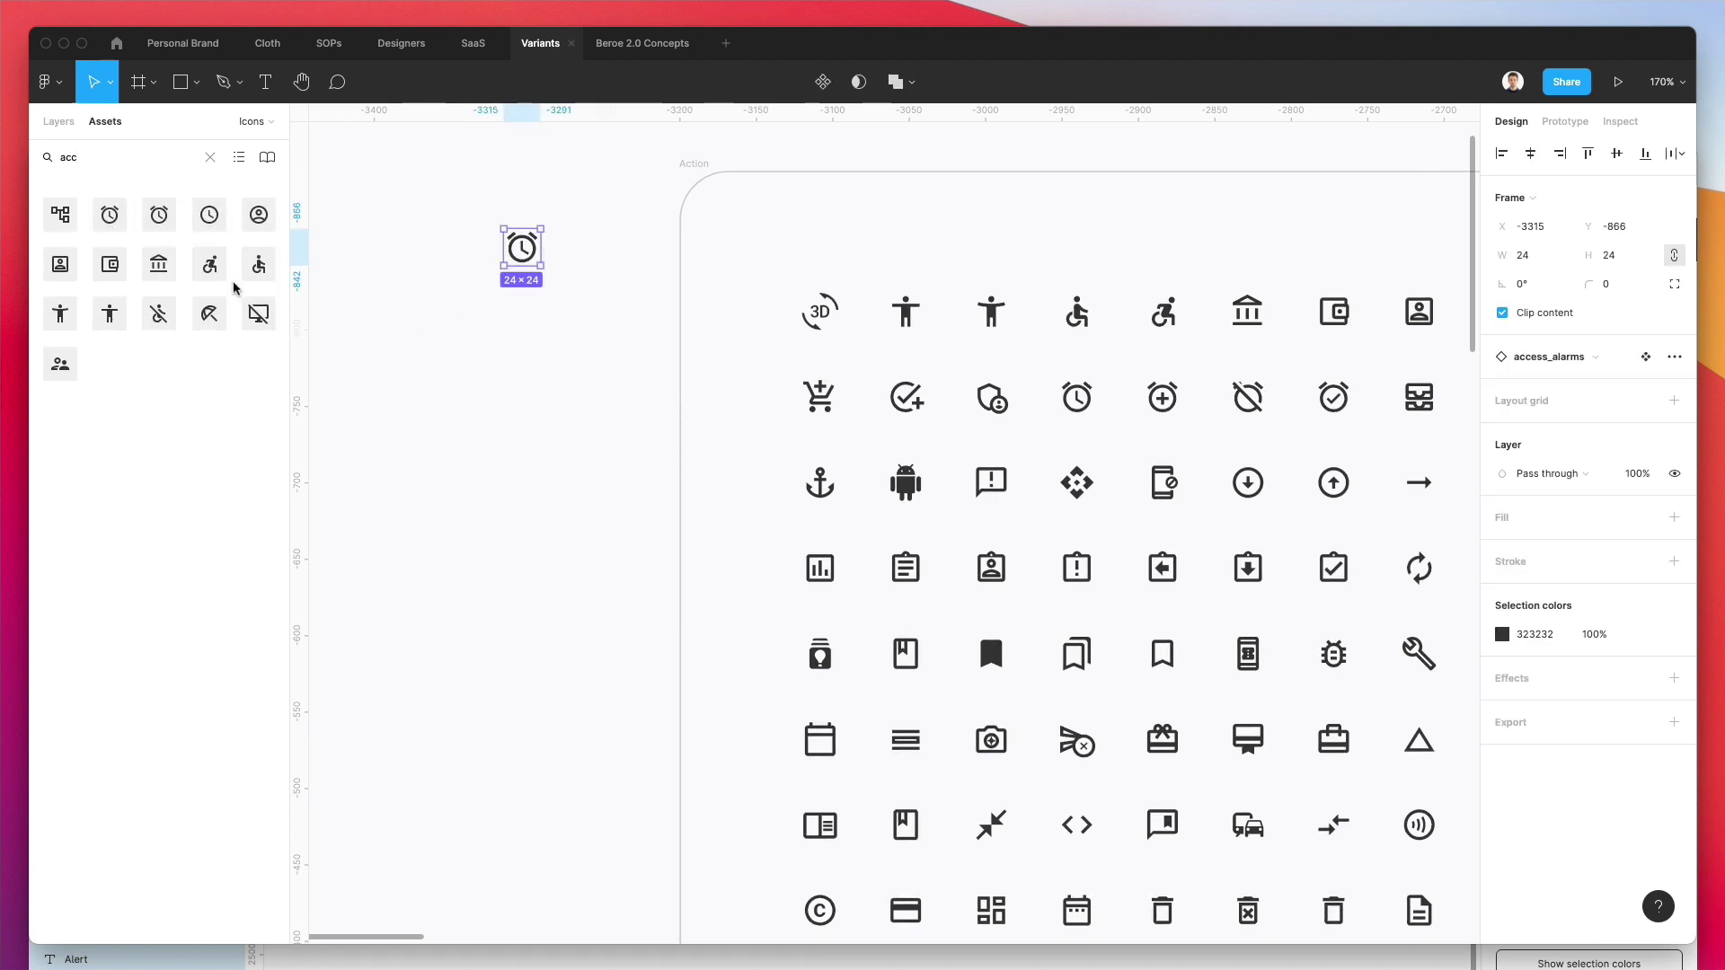
pyautogui.moveTo(215, 274); pyautogui.dragTo(447, 401)
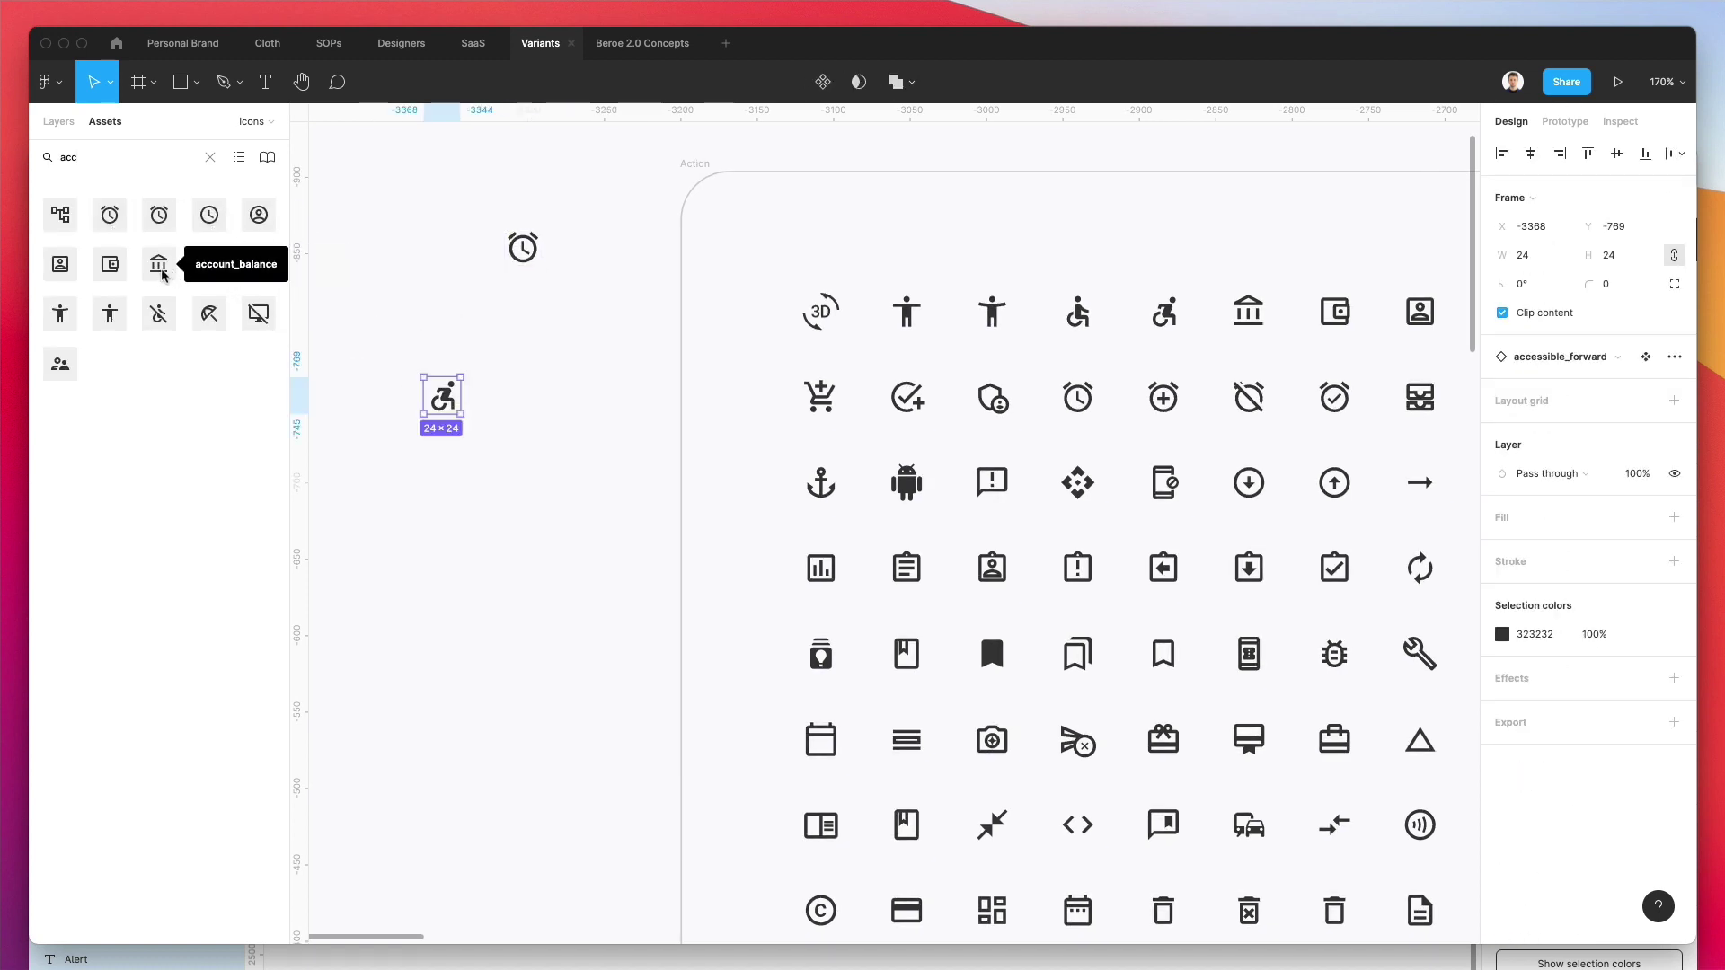
pyautogui.moveTo(162, 274); pyautogui.dragTo(554, 385)
pyautogui.hscroll(-1, 389, 214)
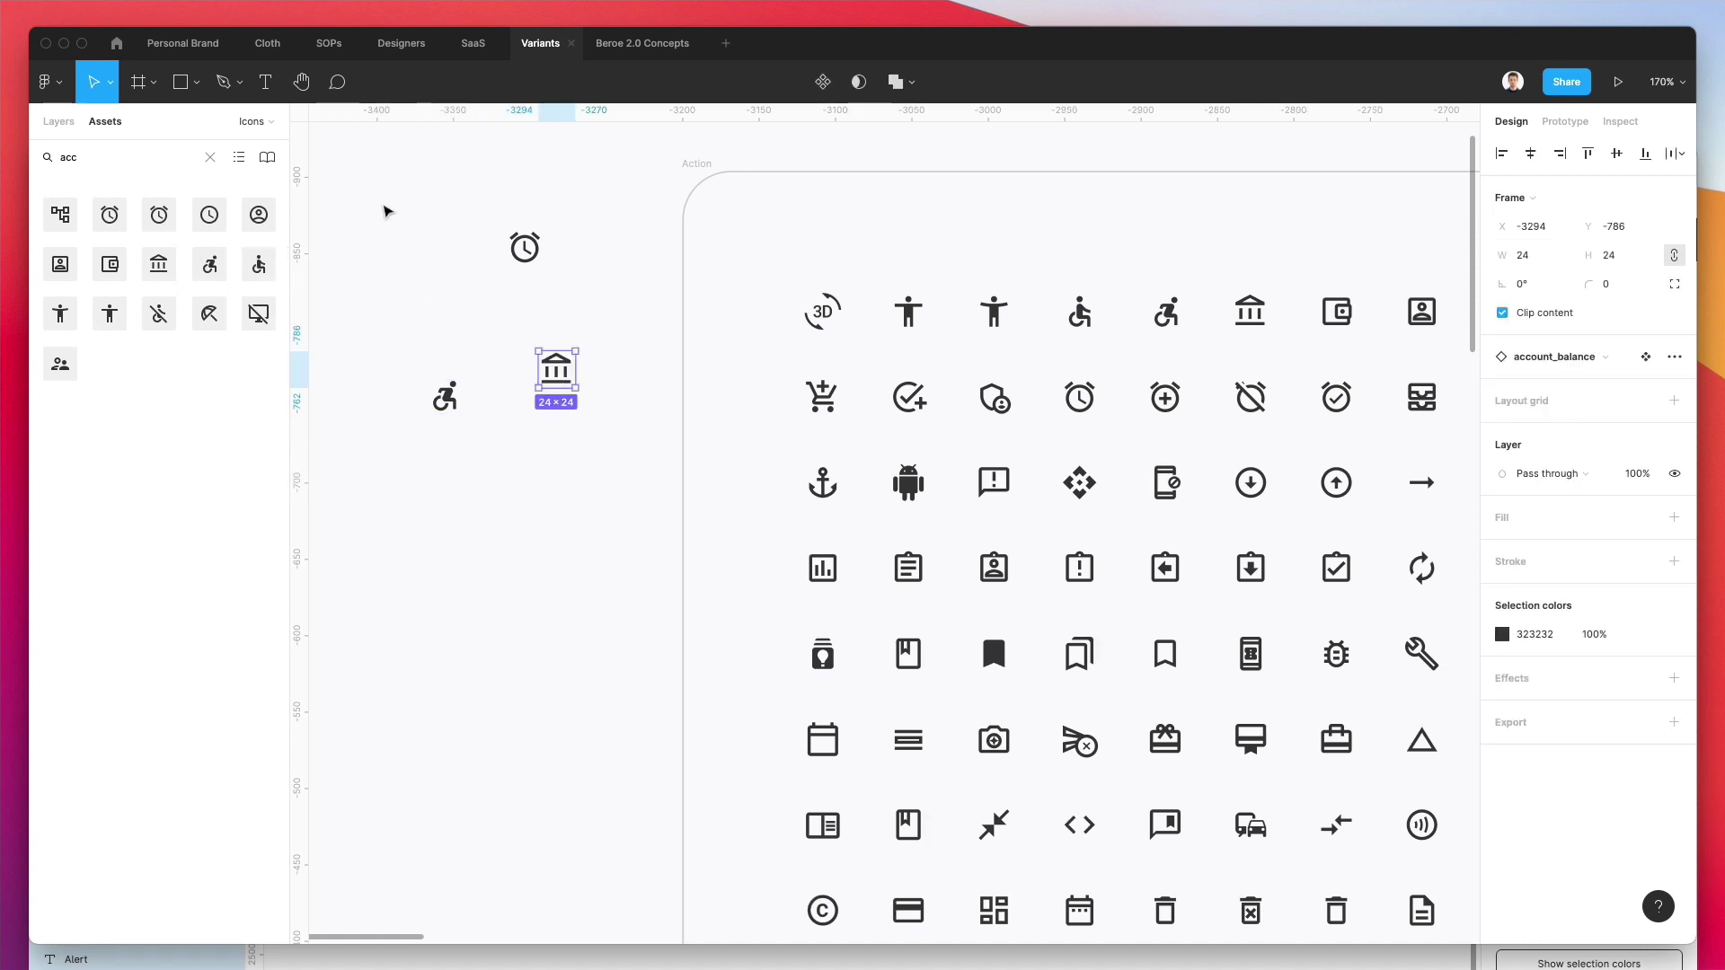
pyautogui.moveTo(390, 197); pyautogui.dragTo(606, 456)
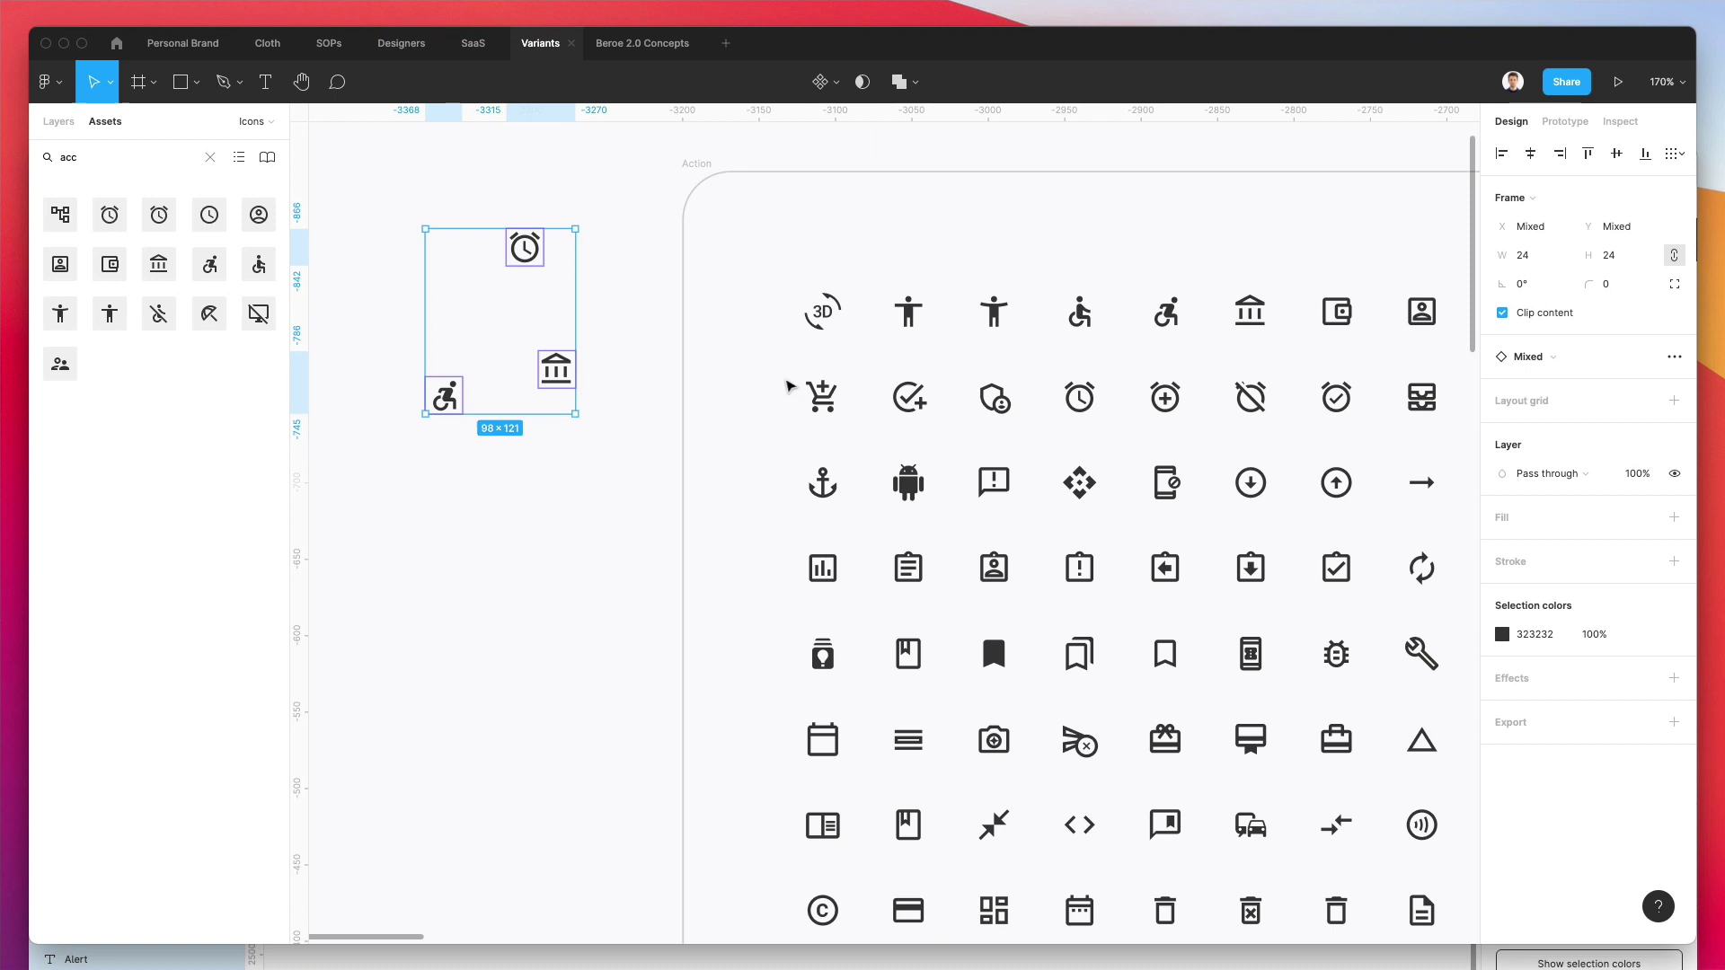
pyautogui.moveTo(469, 282)
# Step: Delete the three test icons and the assessment chart icon from the Action grid
pyautogui.press('Delete')
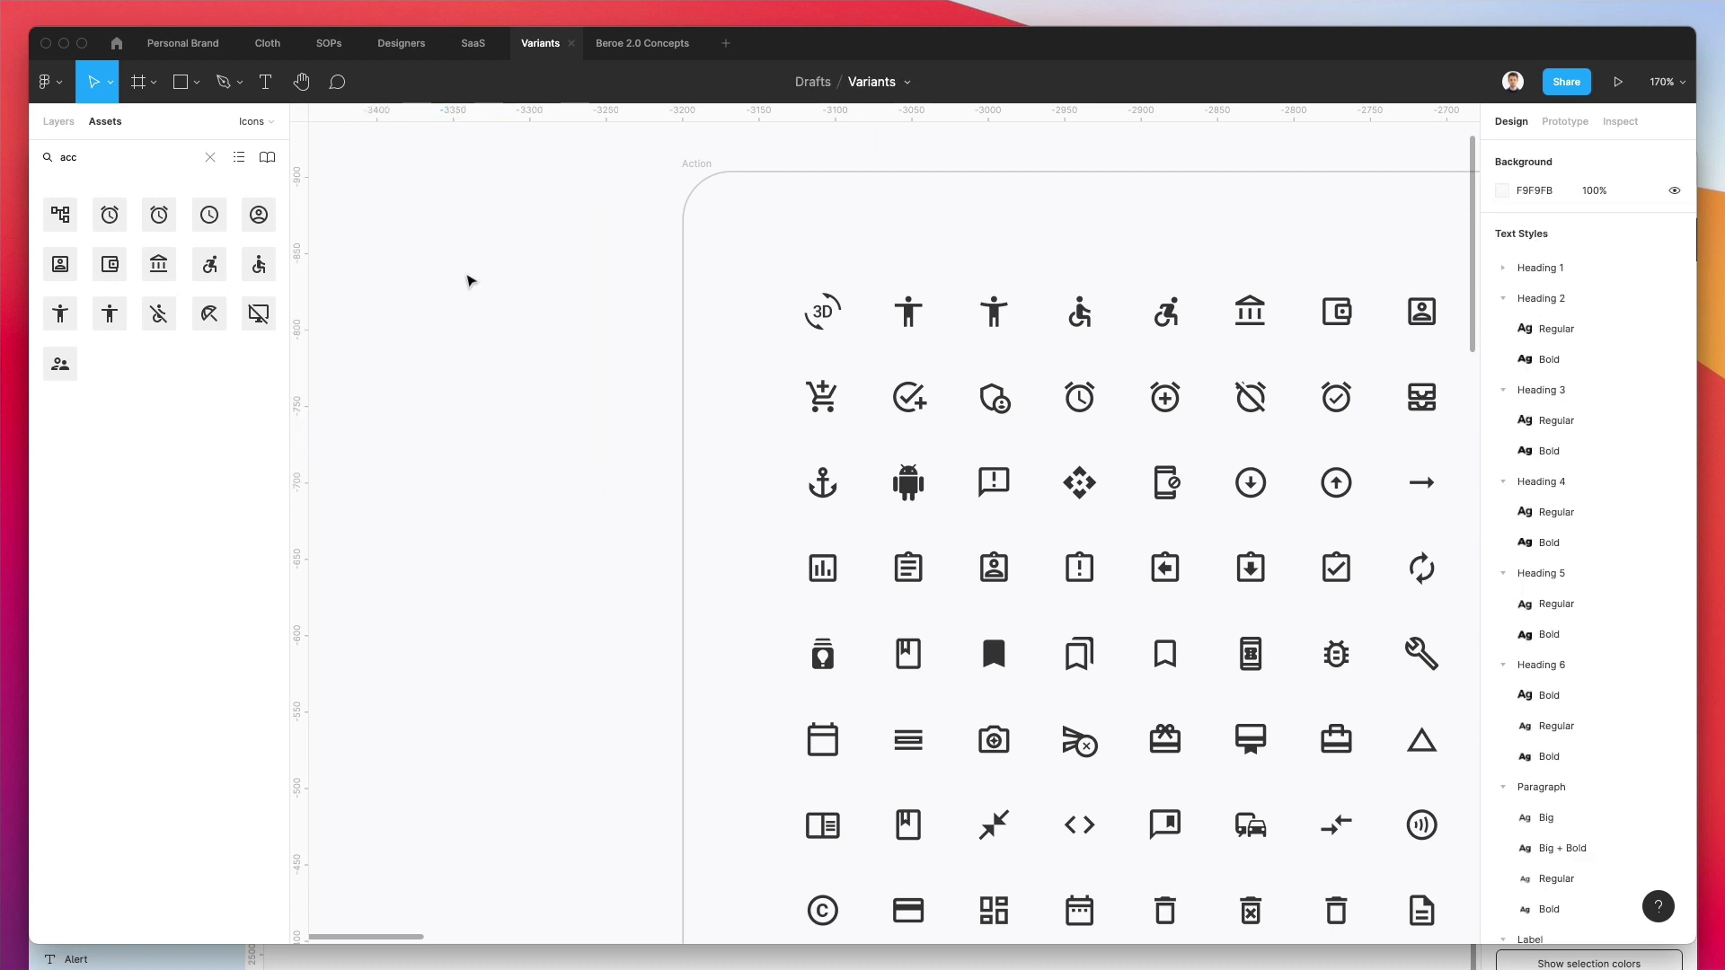
pyautogui.scroll(-2, 809, 423)
pyautogui.keyDown('ctrl'); pyautogui.scroll(5, 989, 525); pyautogui.keyUp('ctrl')
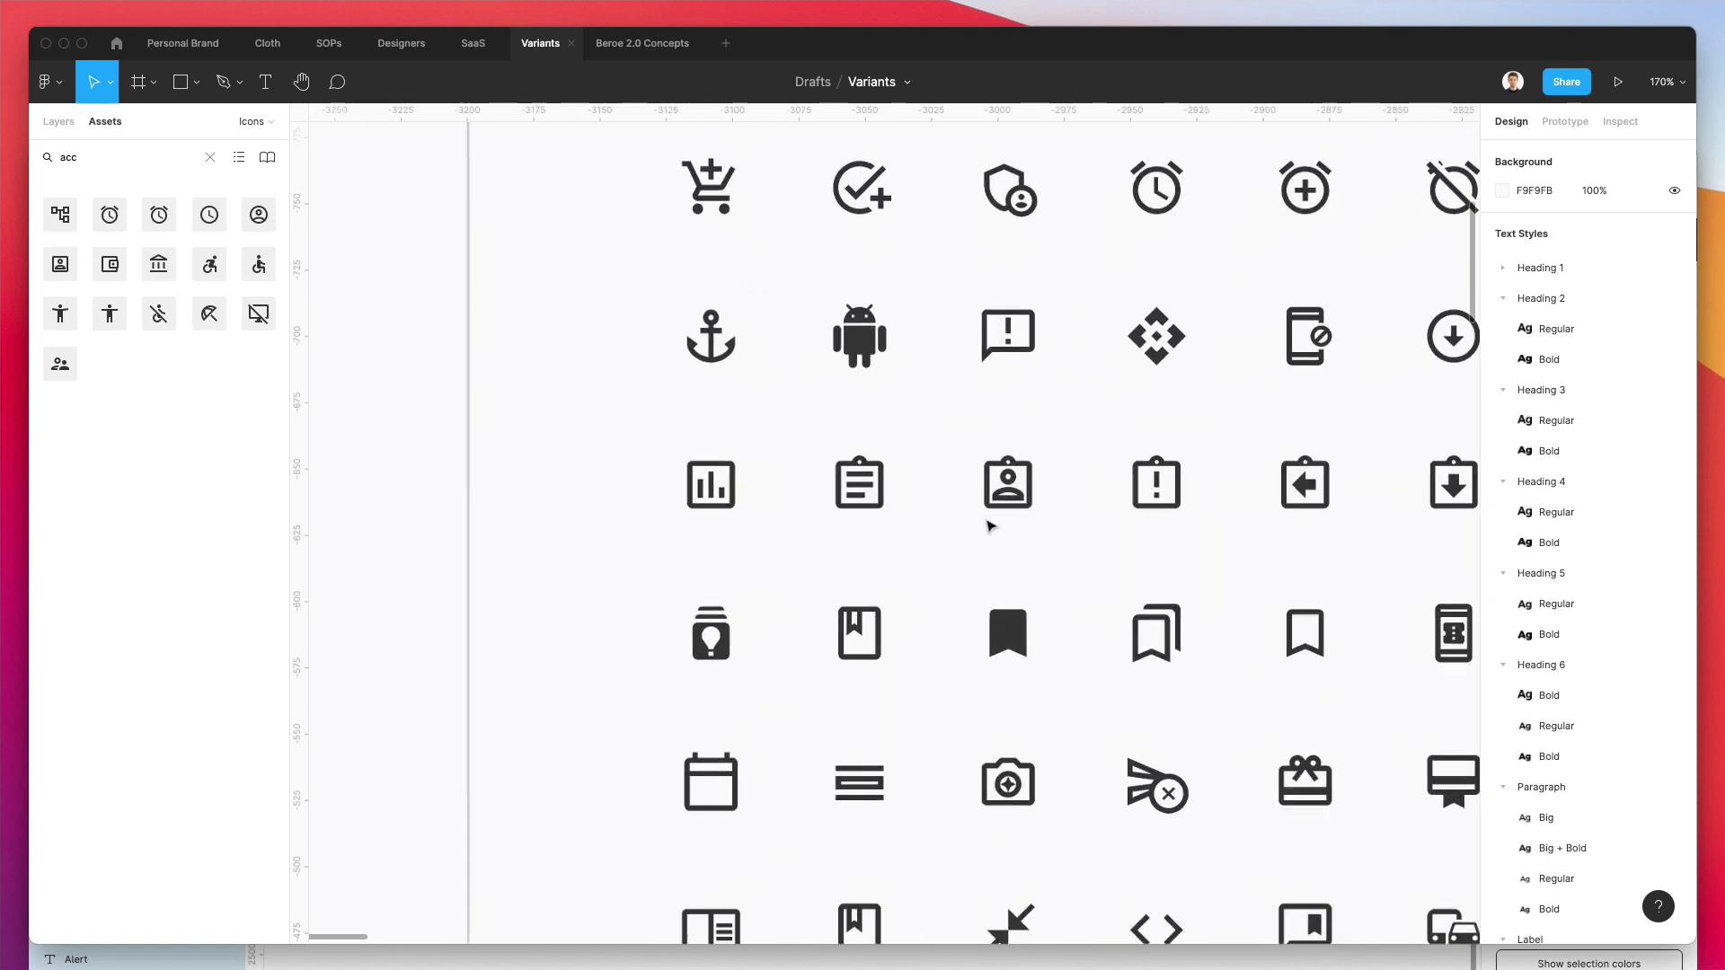
pyautogui.click(716, 478)
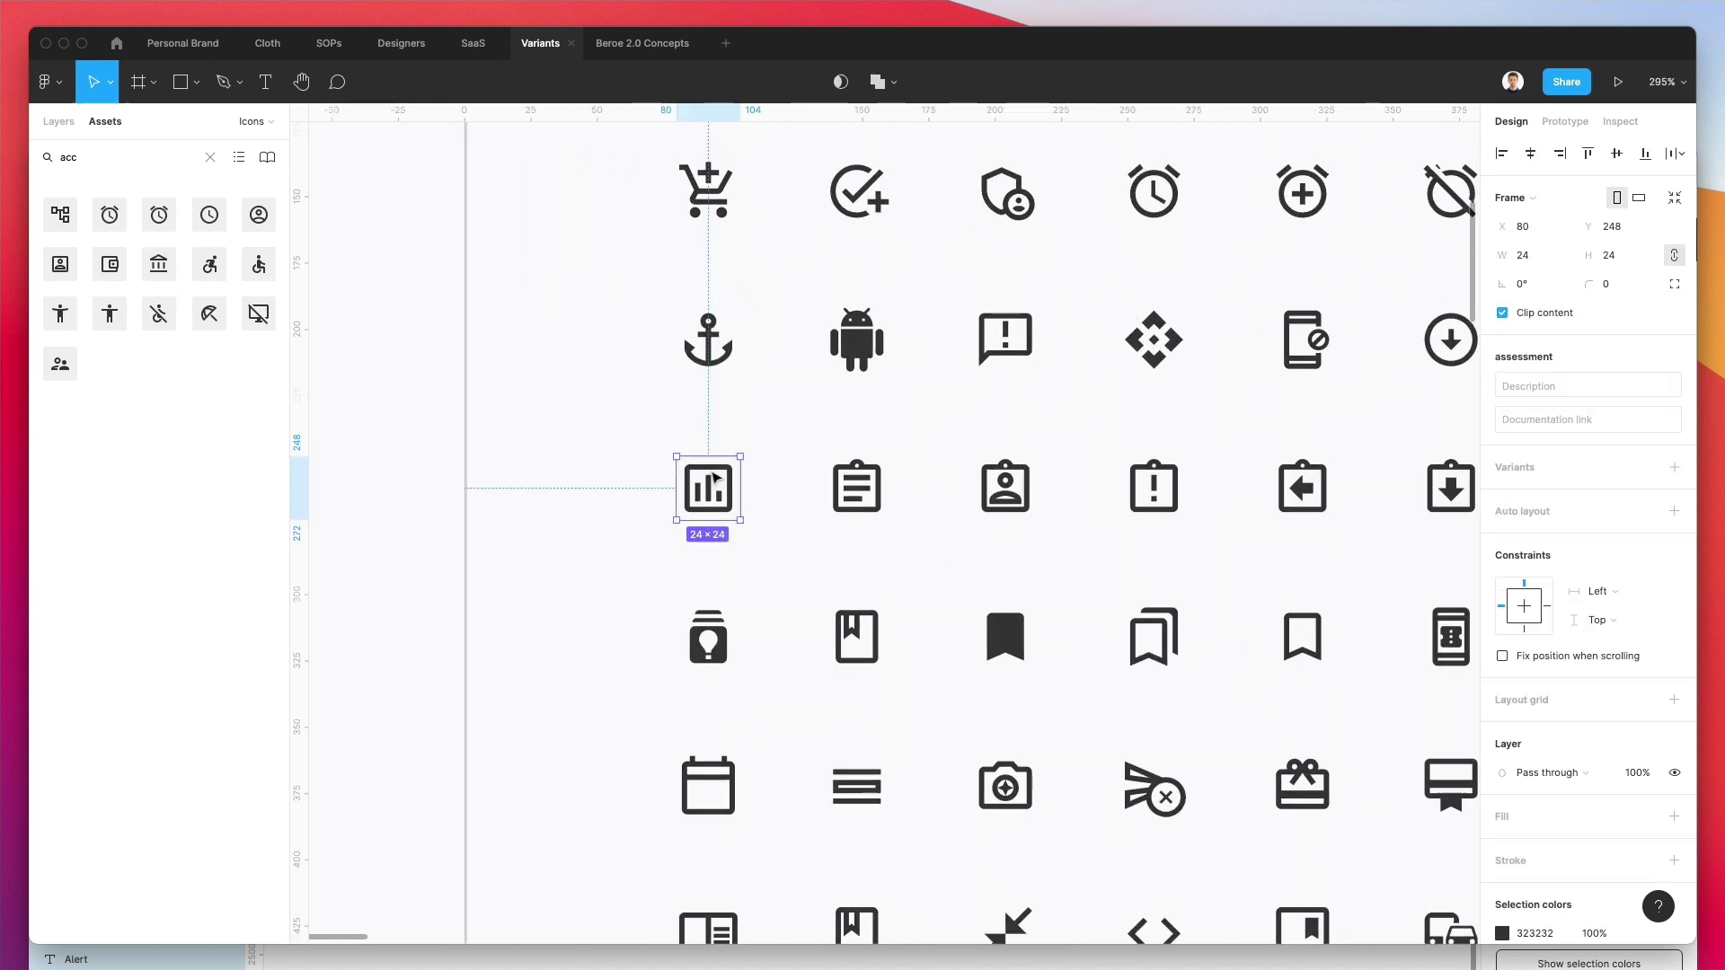
pyautogui.press('Delete')
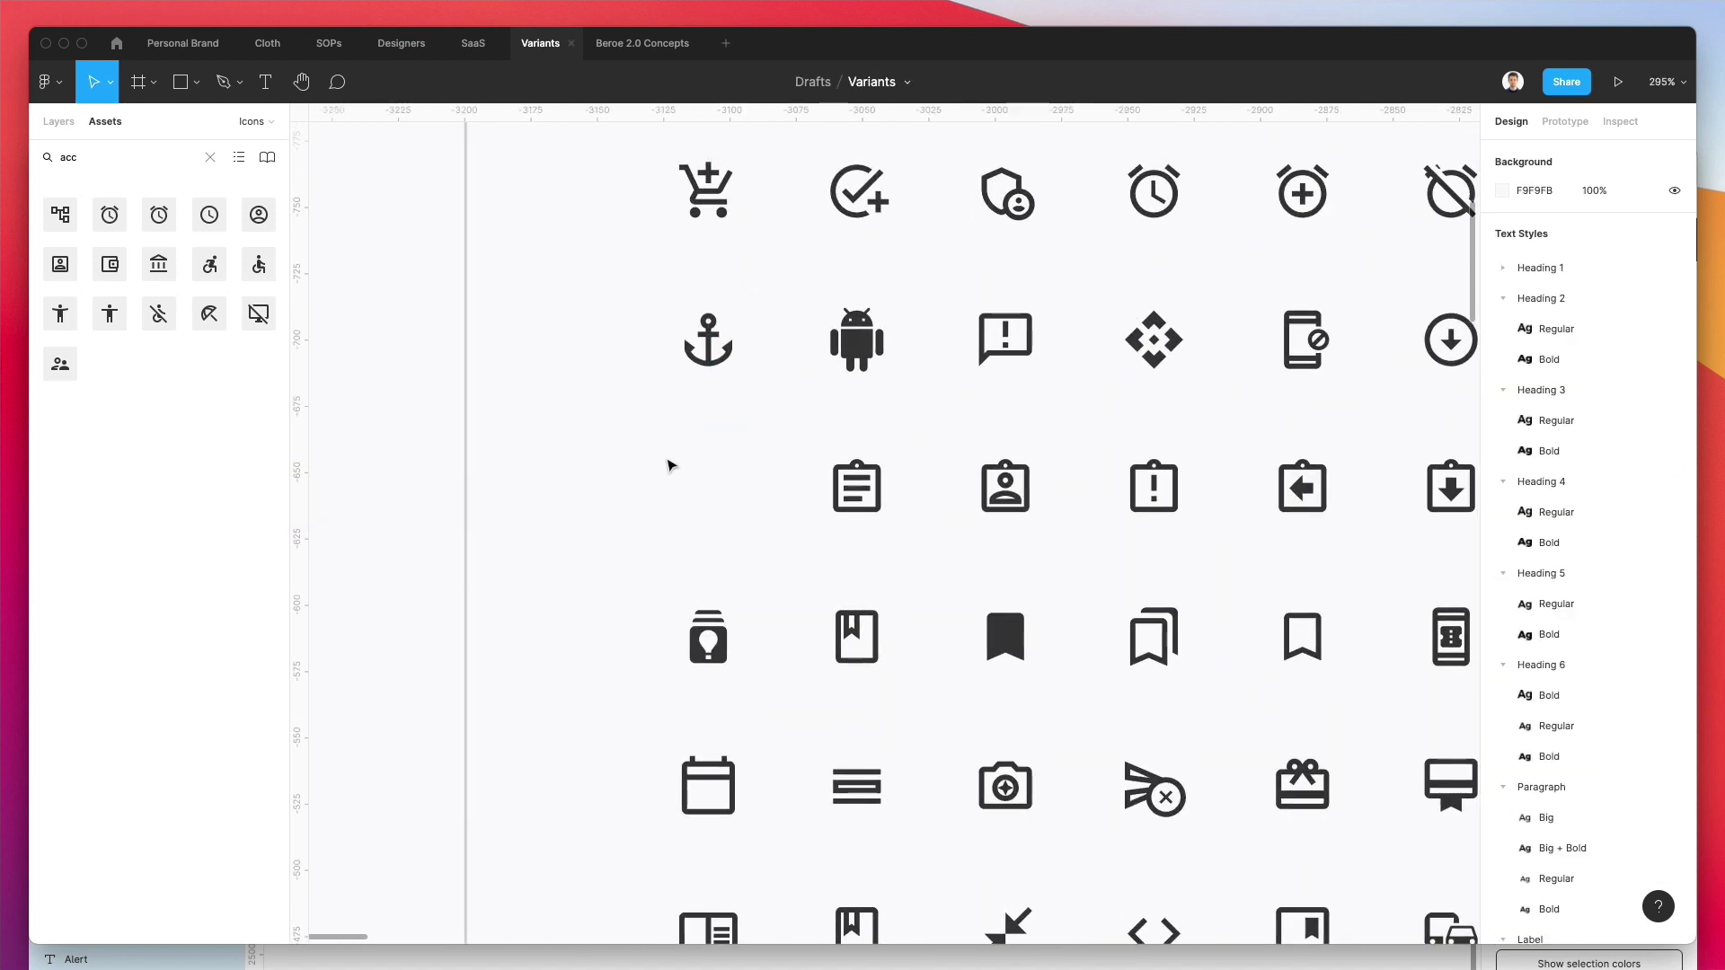
pyautogui.hscroll(-2, 674, 462)
# Step: Draw a circle in the chart icon's spot with a 3 px black stroke and no fill
pyautogui.press('o')
pyautogui.moveTo(791, 458); pyautogui.dragTo(849, 515)
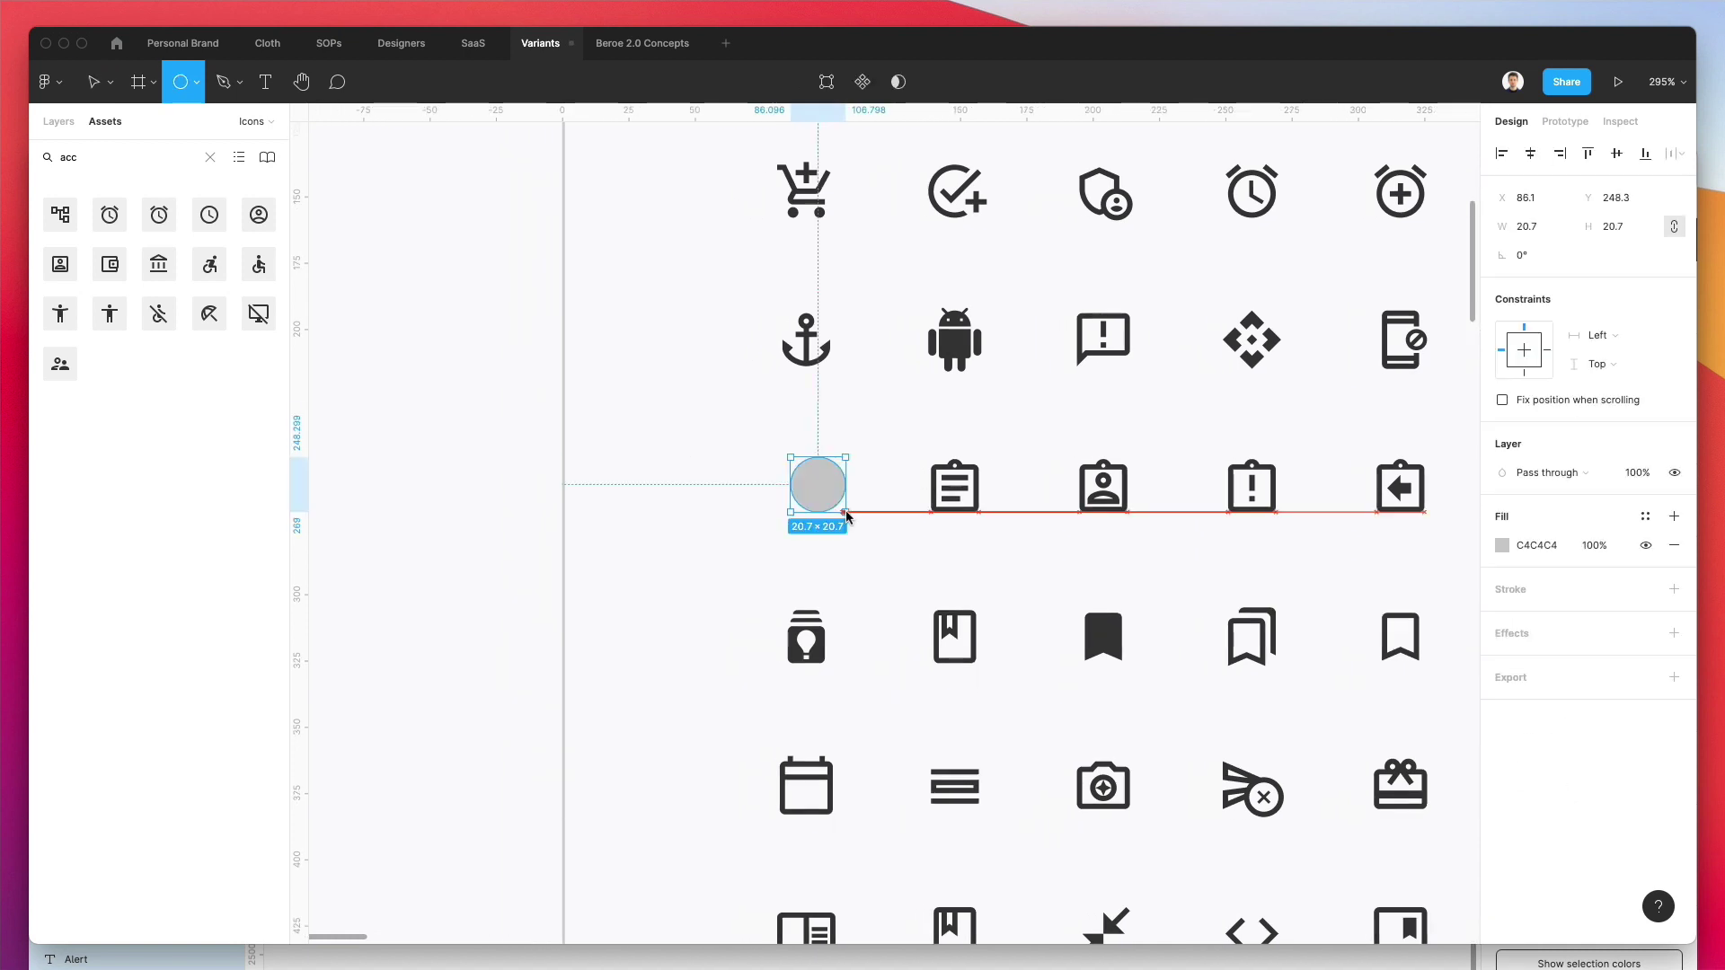
pyautogui.click(1512, 592)
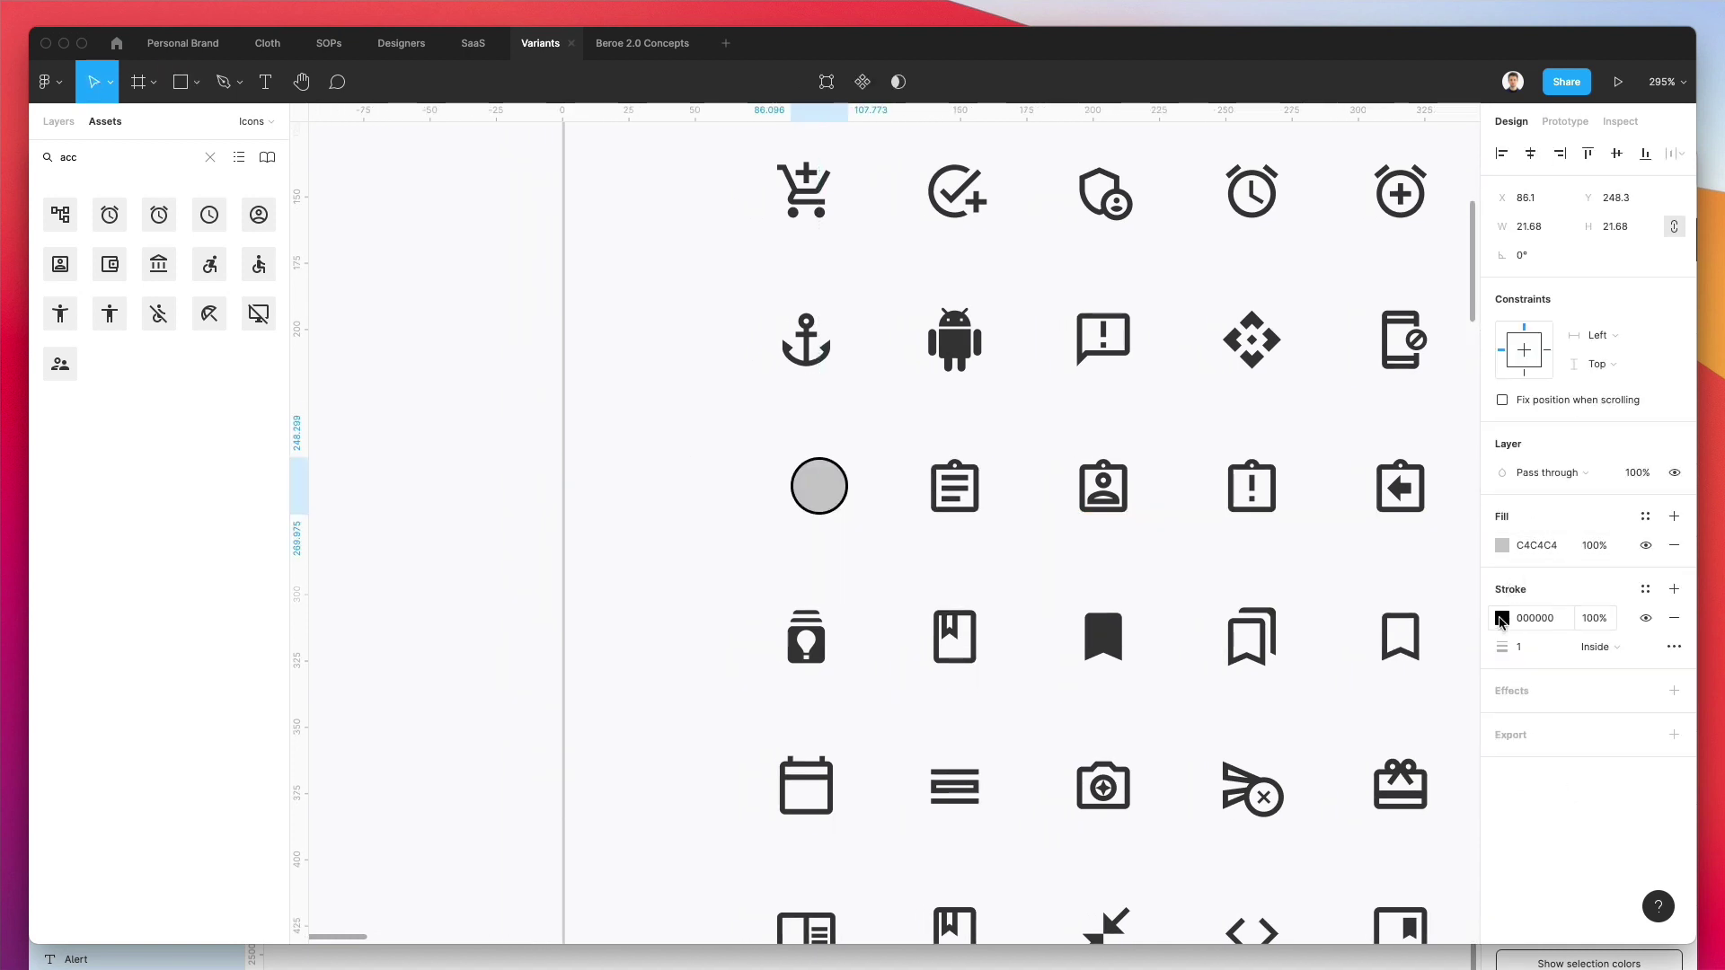
pyautogui.click(1503, 545)
pyautogui.write('ffffff')
pyautogui.press('Return')
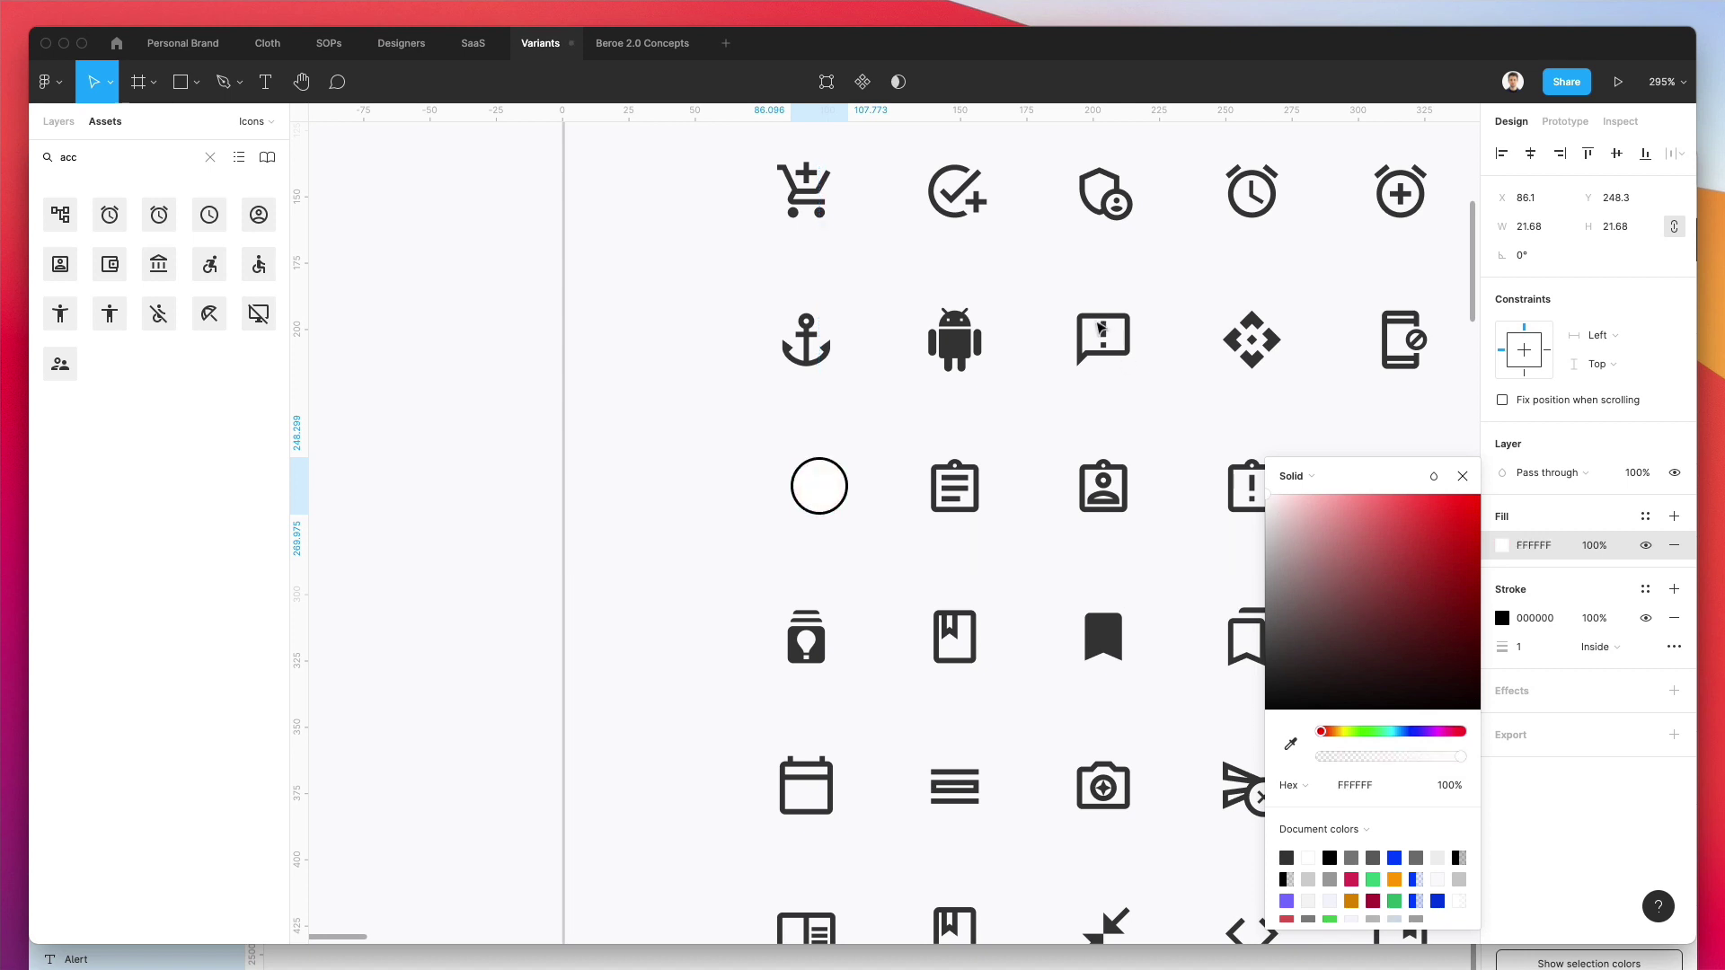
pyautogui.click(906, 471)
pyautogui.click(819, 486)
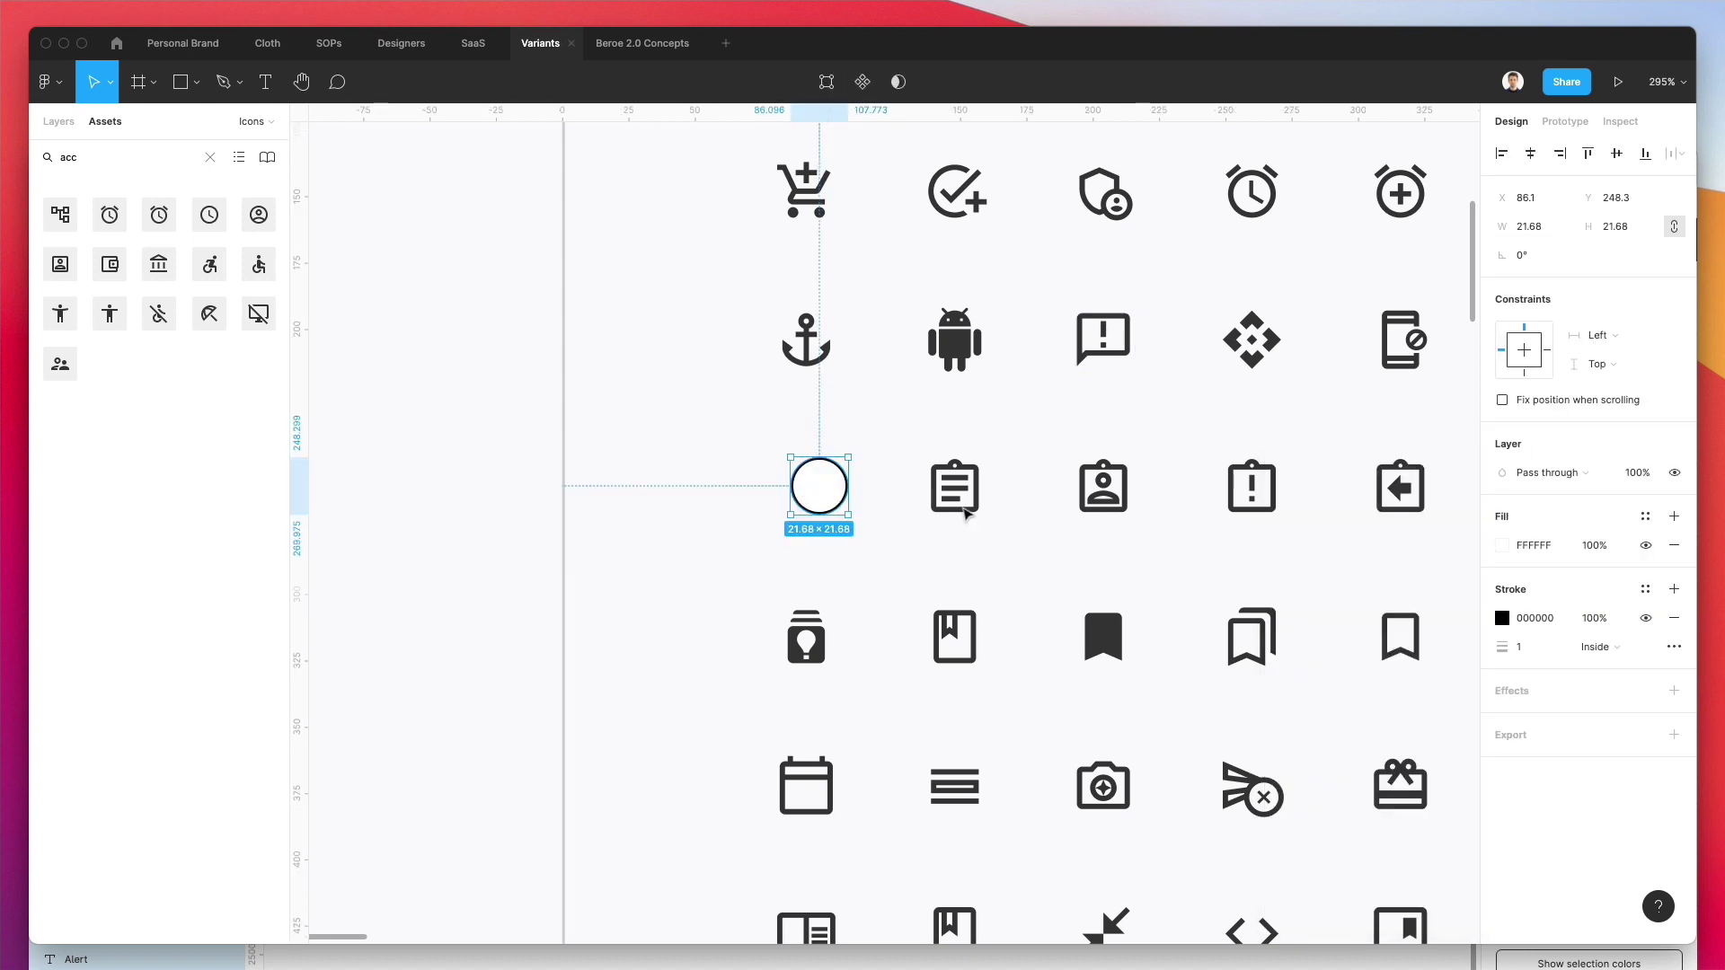
pyautogui.click(1674, 546)
pyautogui.click(1527, 619)
pyautogui.press('Up')
pyautogui.press('Up')
pyautogui.click(815, 440)
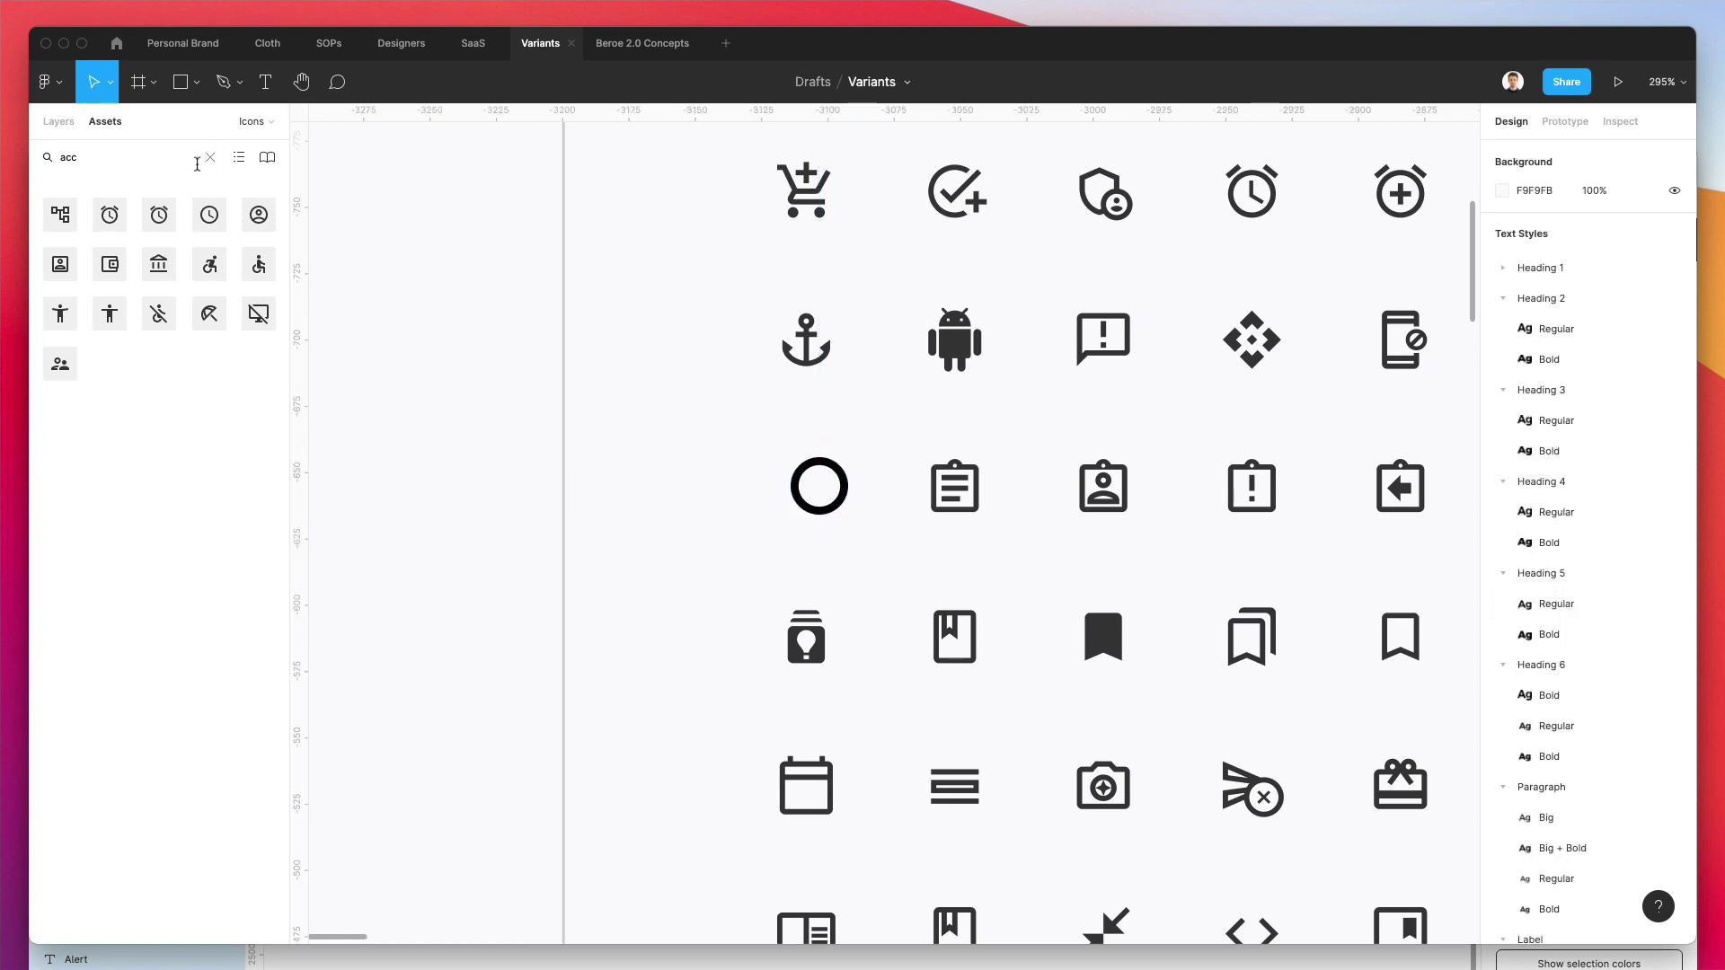
# Step: Clear the asset search and show the layers list, leaving the assignment layer's name unchanged
pyautogui.click(216, 162)
pyautogui.click(955, 490)
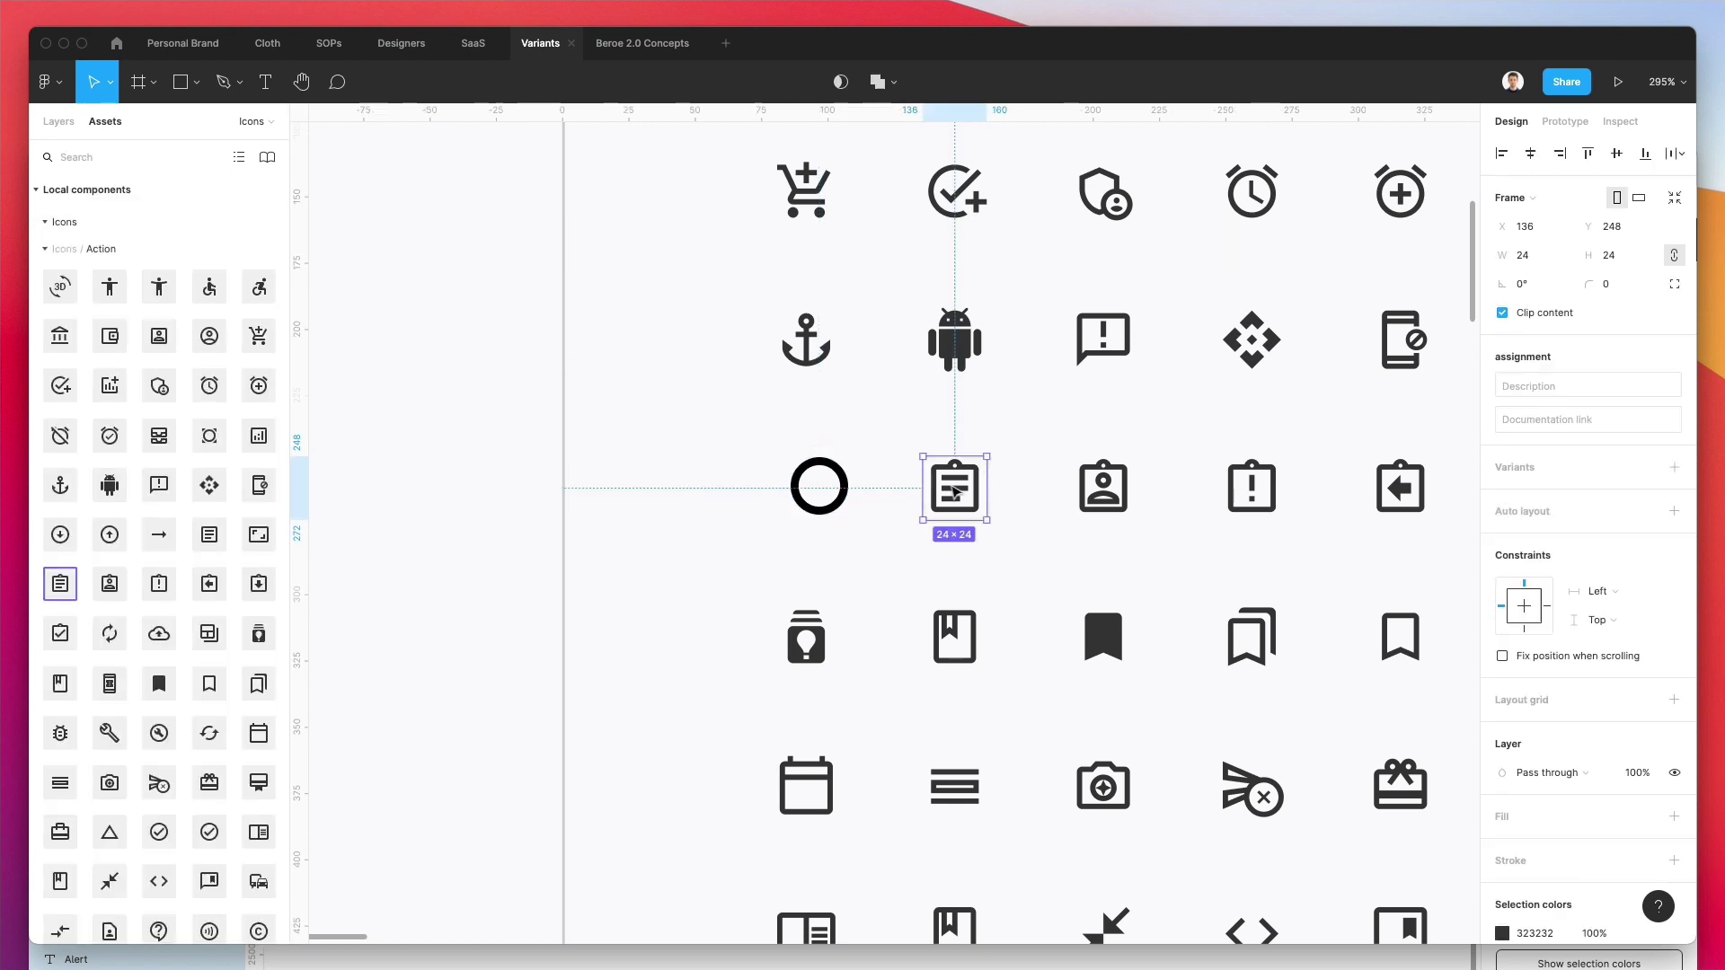
pyautogui.click(59, 122)
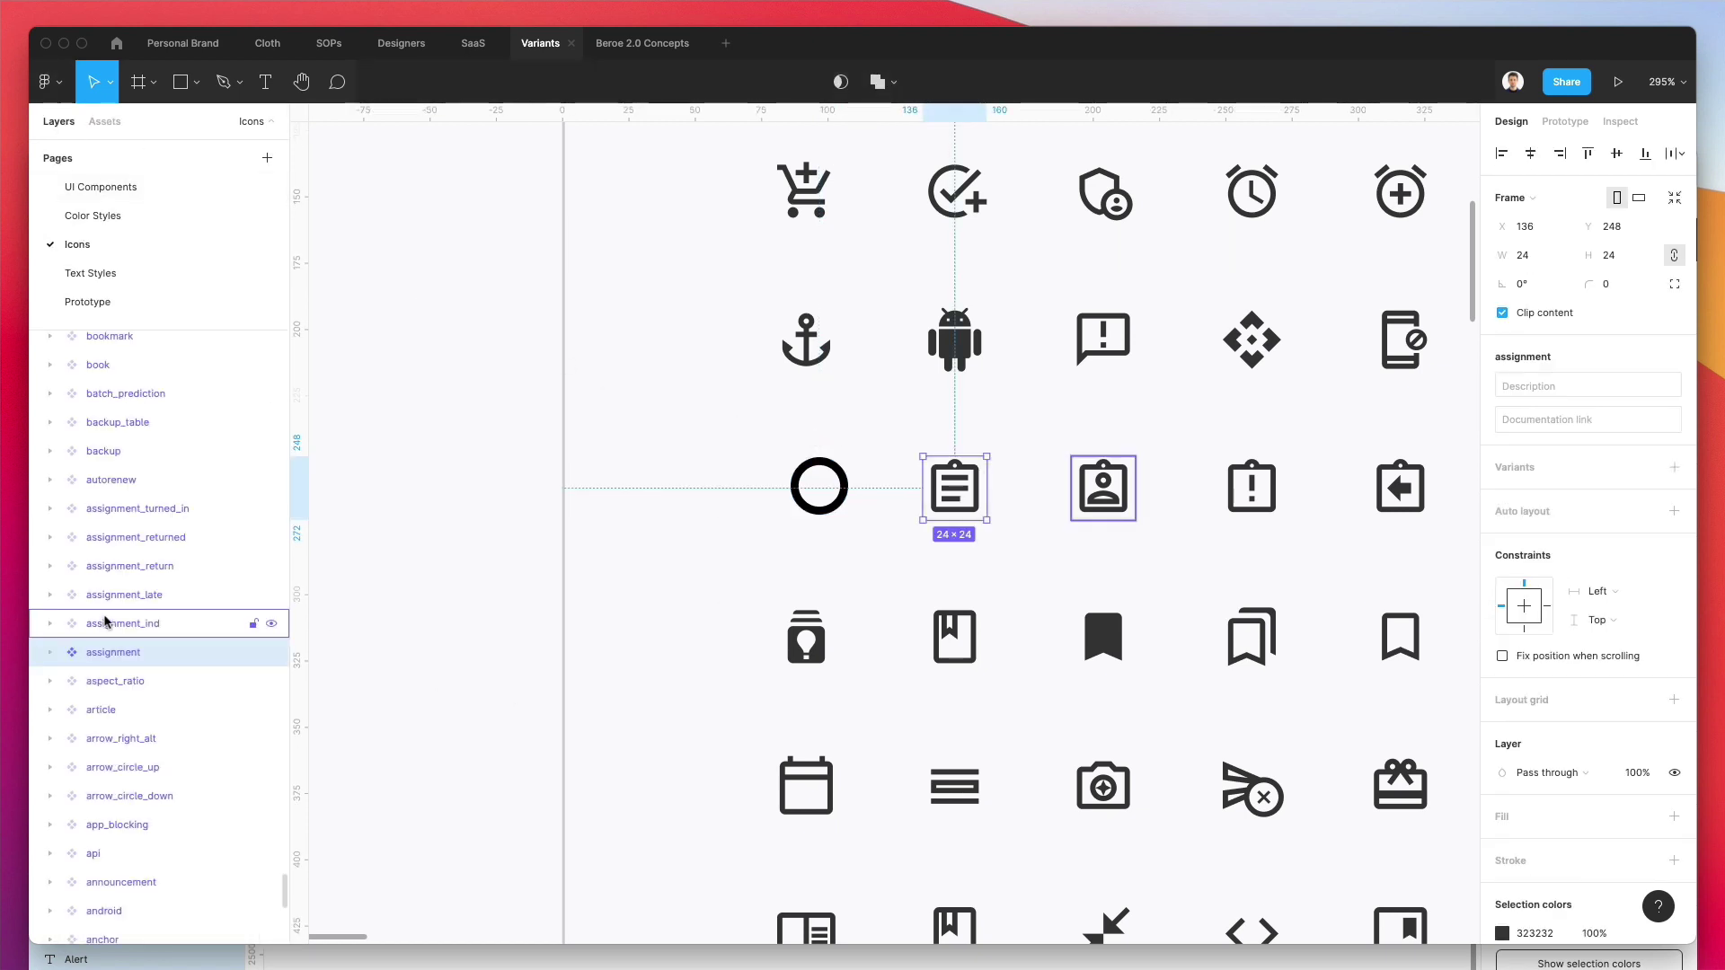
pyautogui.scroll(3, 125, 638)
pyautogui.scroll(-5, 136, 626)
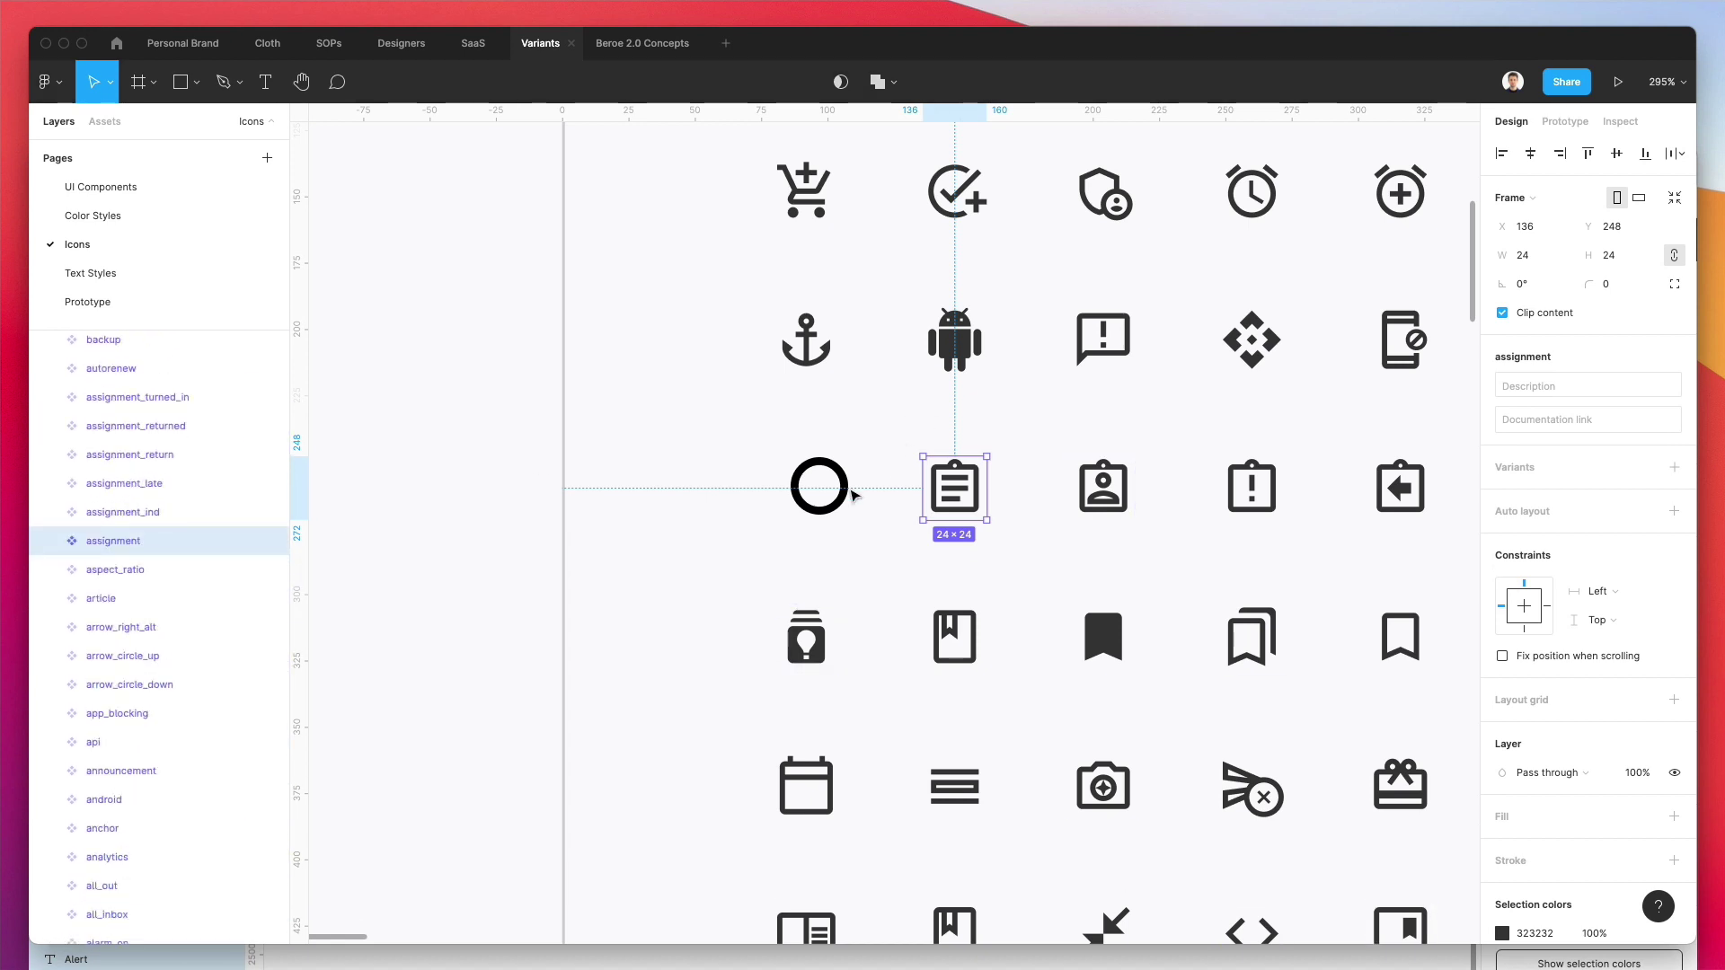
pyautogui.doubleClick(116, 543)
pyautogui.click(901, 514)
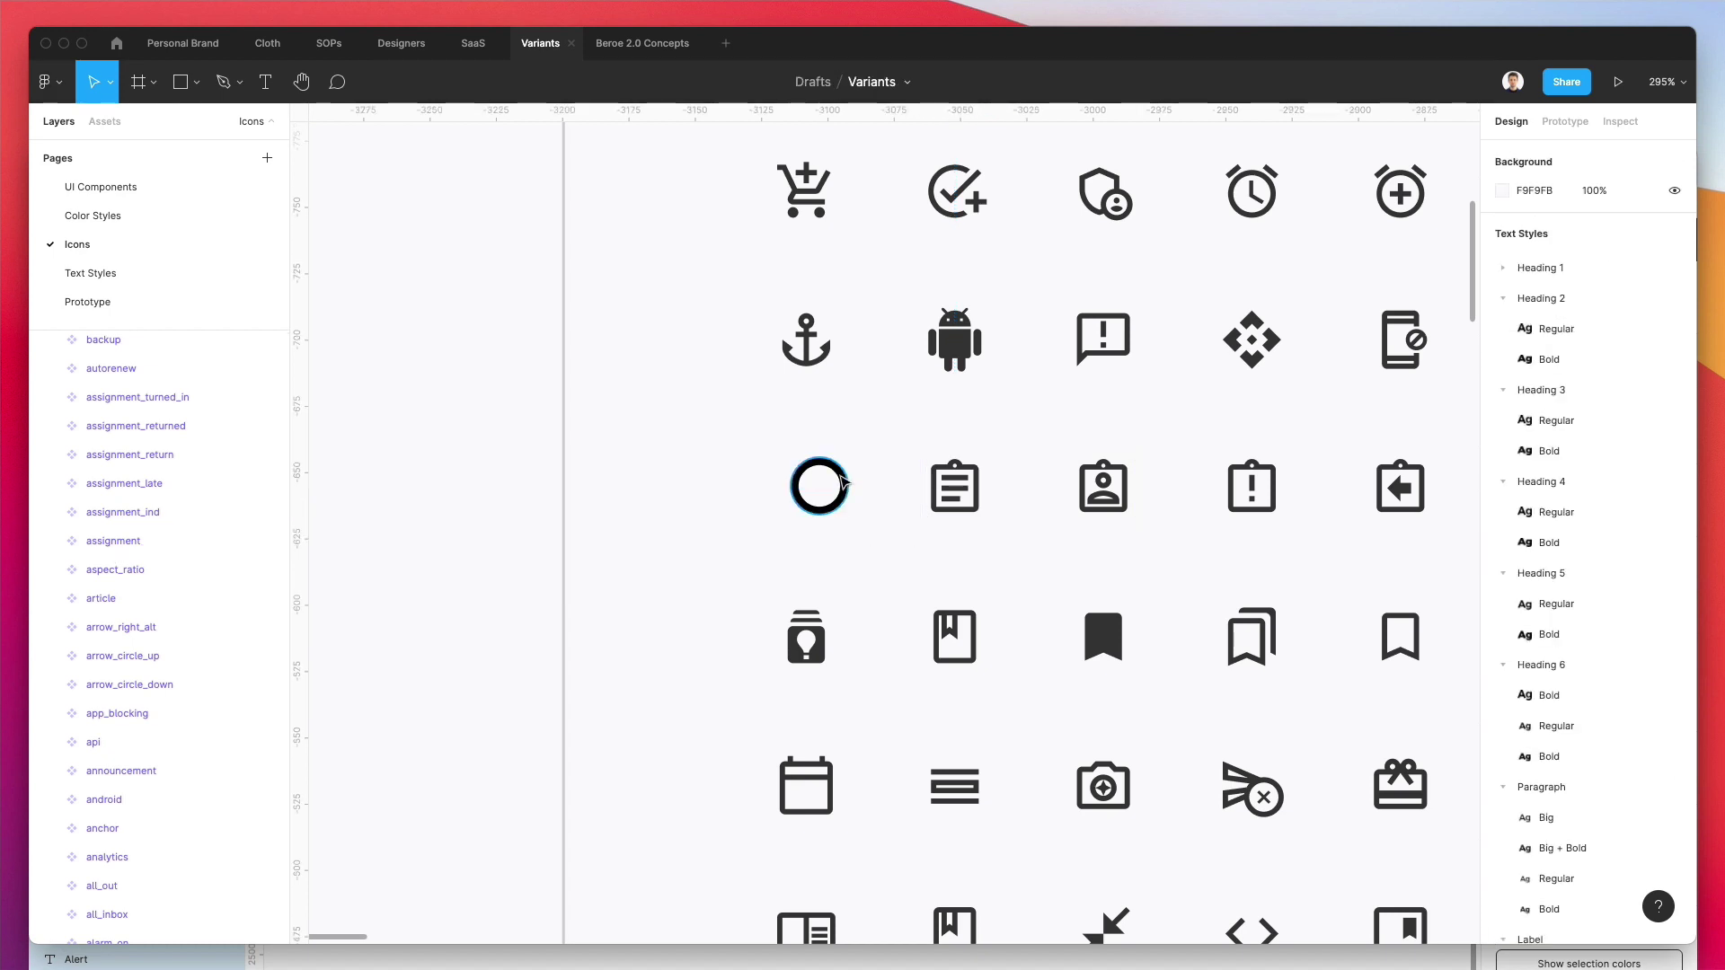
# Step: Rename the circle layer to 'icon 55' and convert it into a component
pyautogui.click(840, 485)
pyautogui.press('super+r')
pyautogui.write('icon')
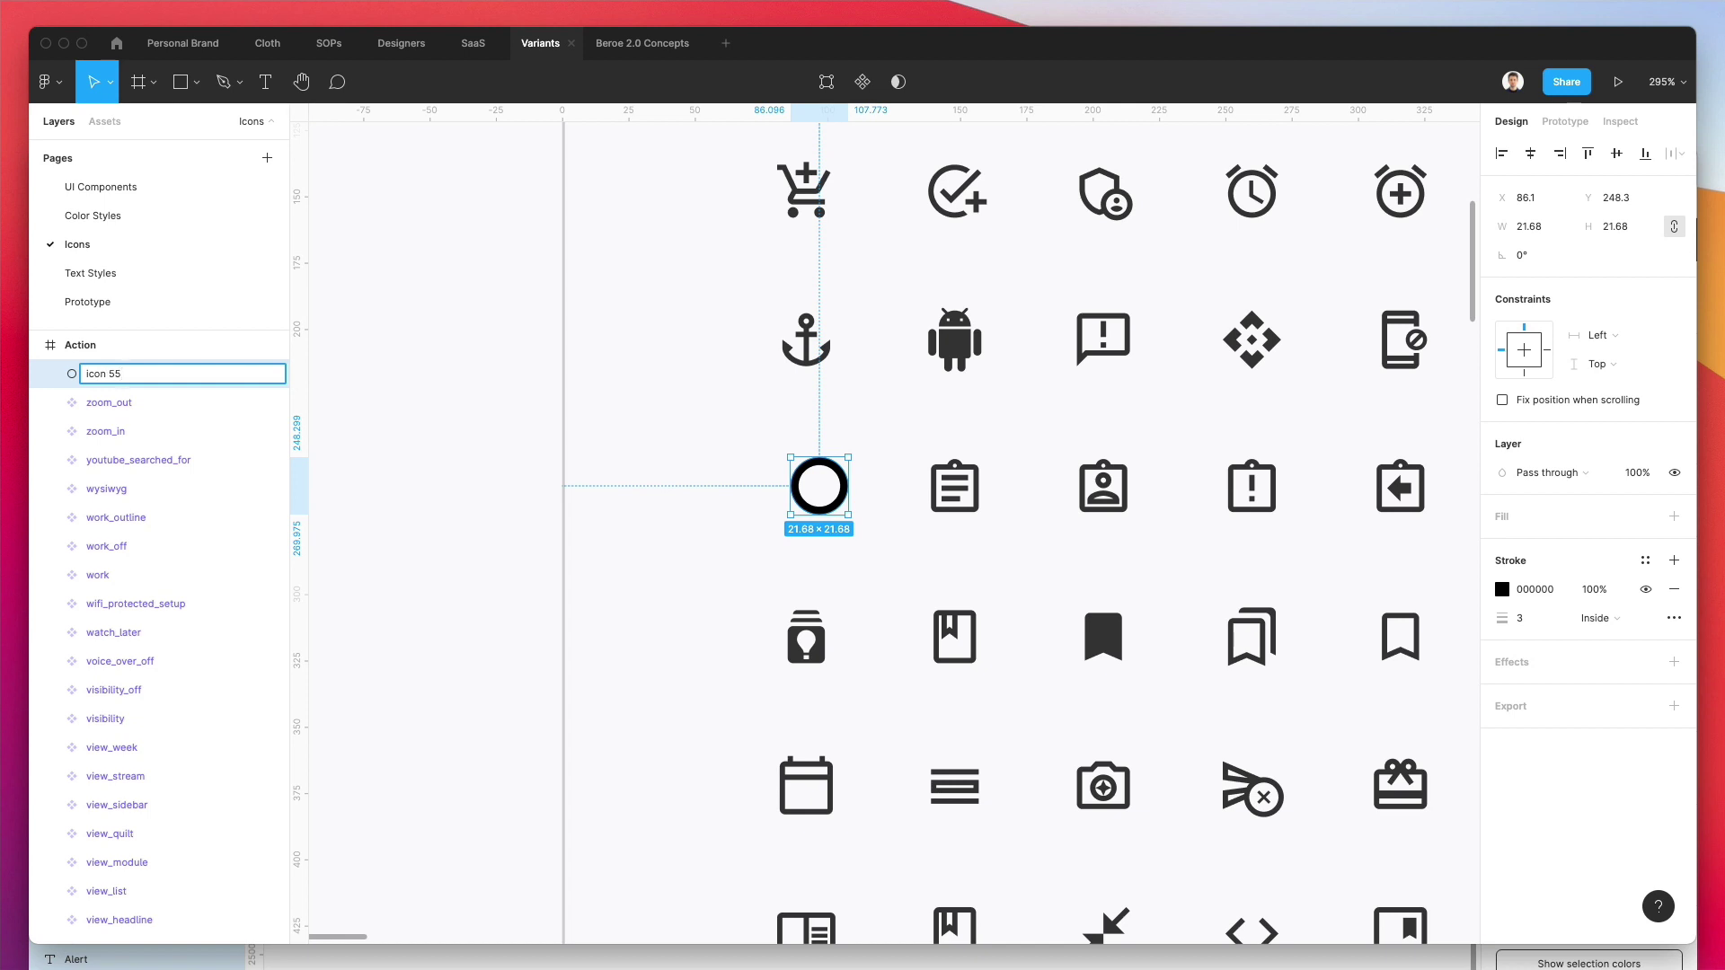
pyautogui.press('Return')
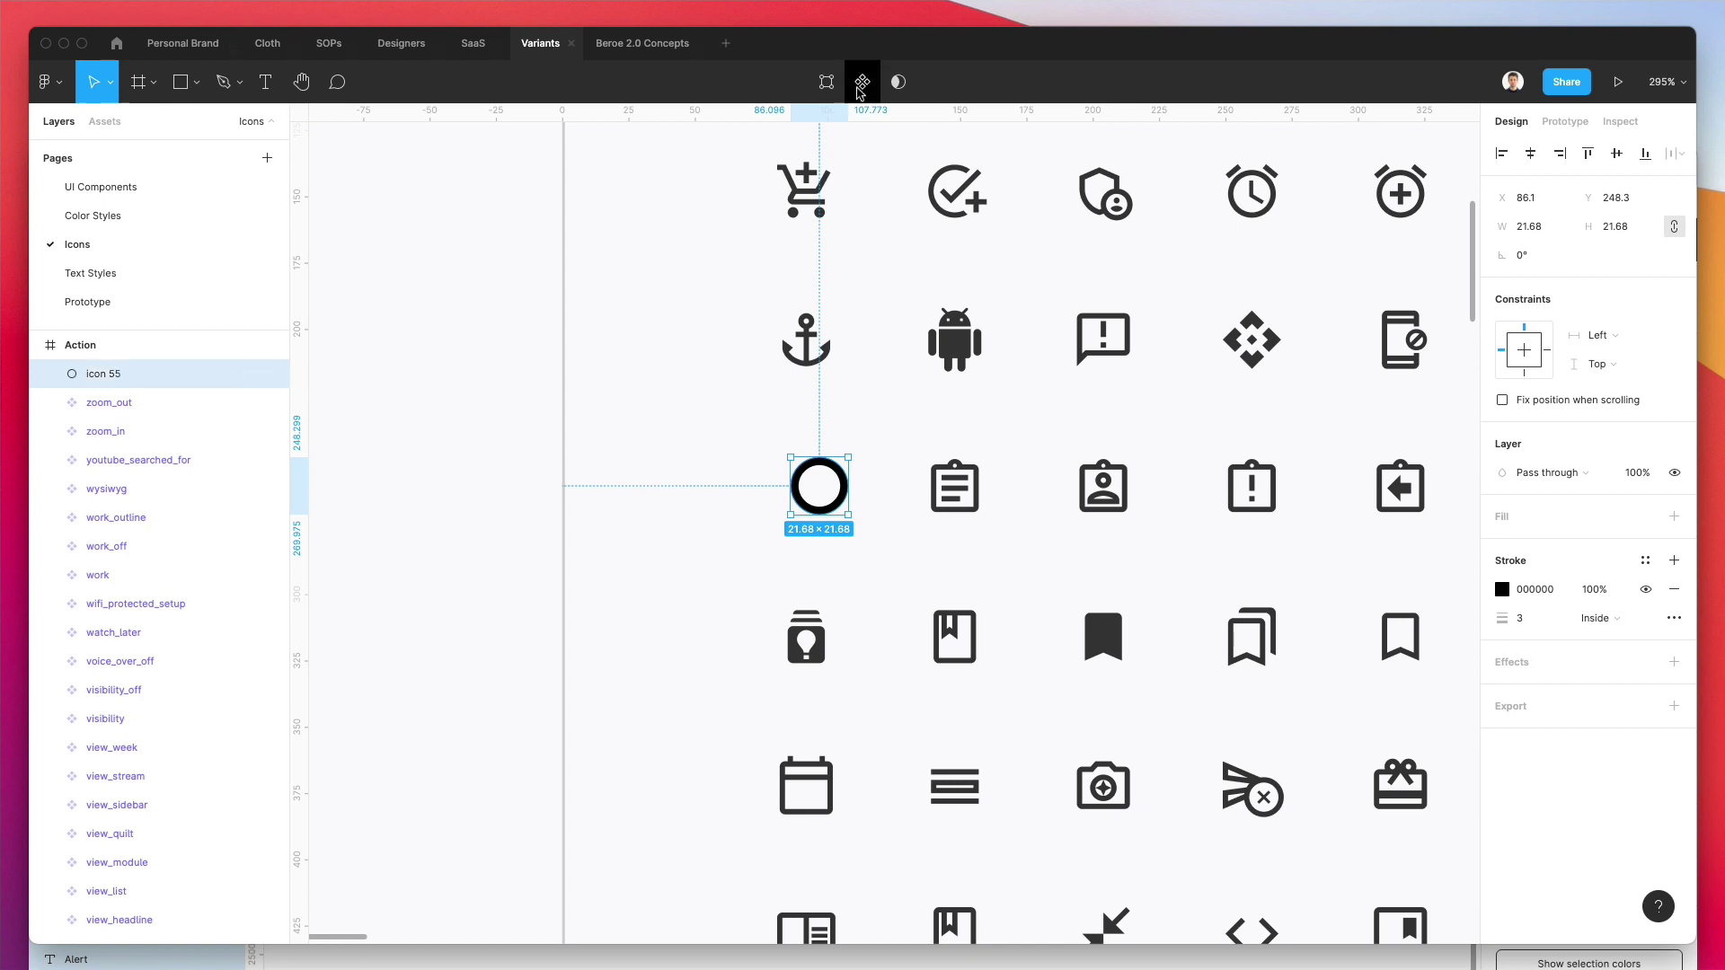
pyautogui.click(861, 85)
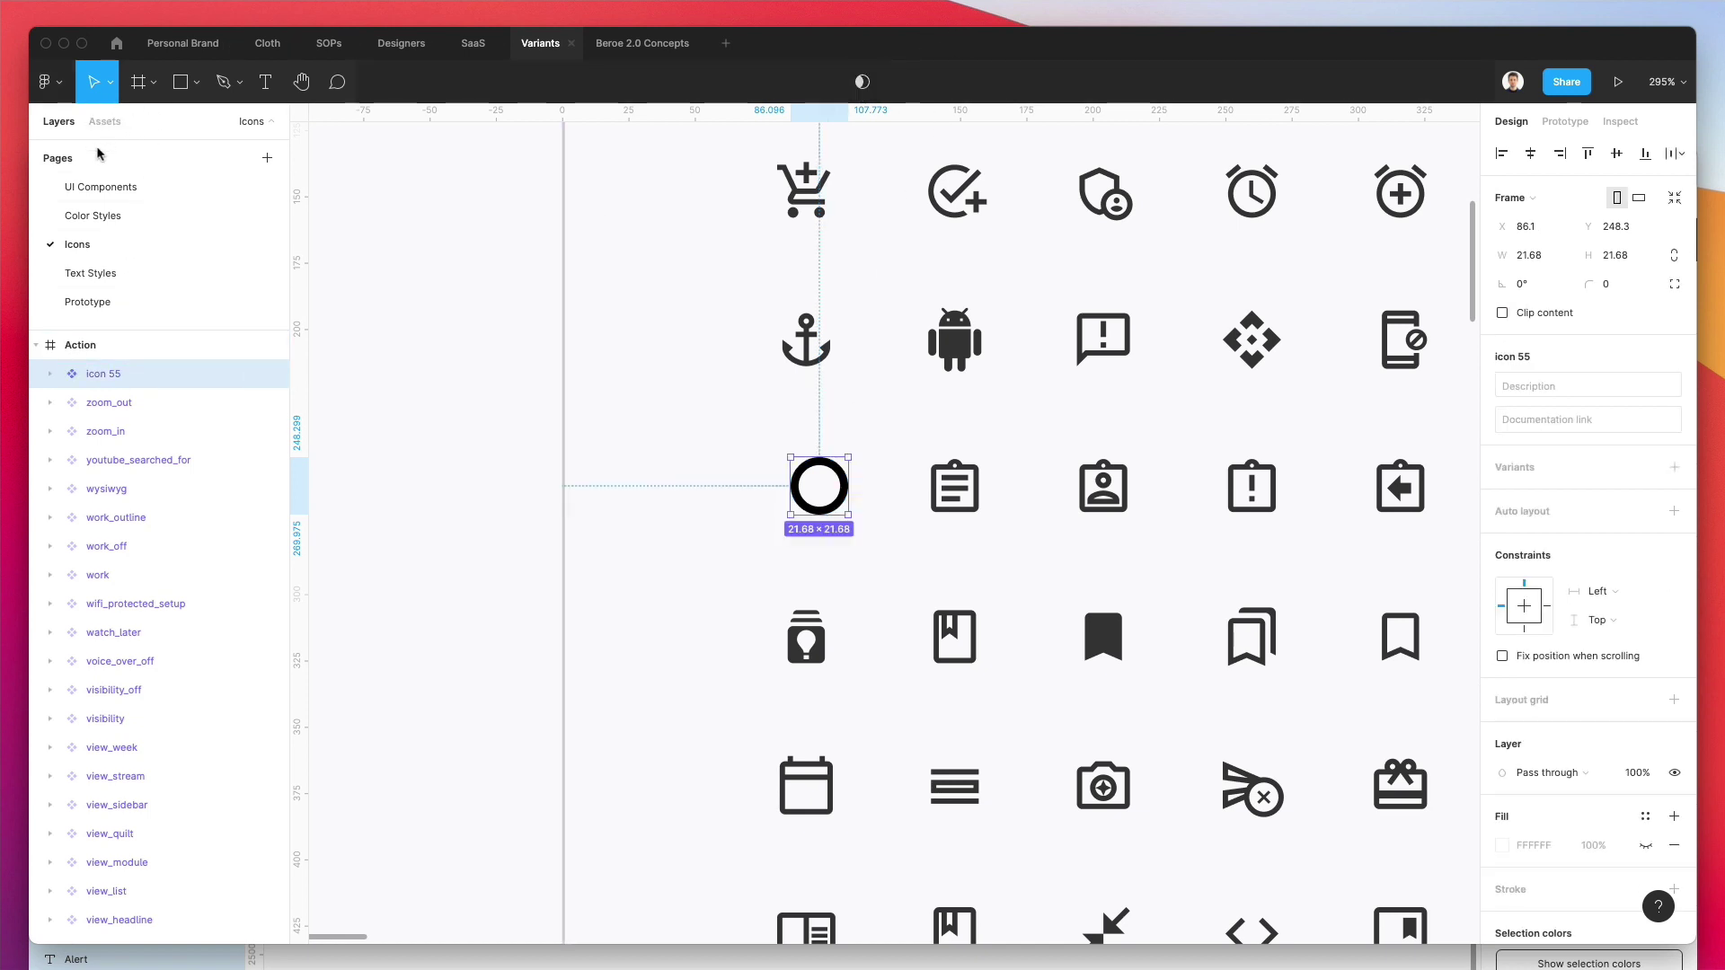
# Step: Search the Icons component assets for icon 55
pyautogui.click(104, 121)
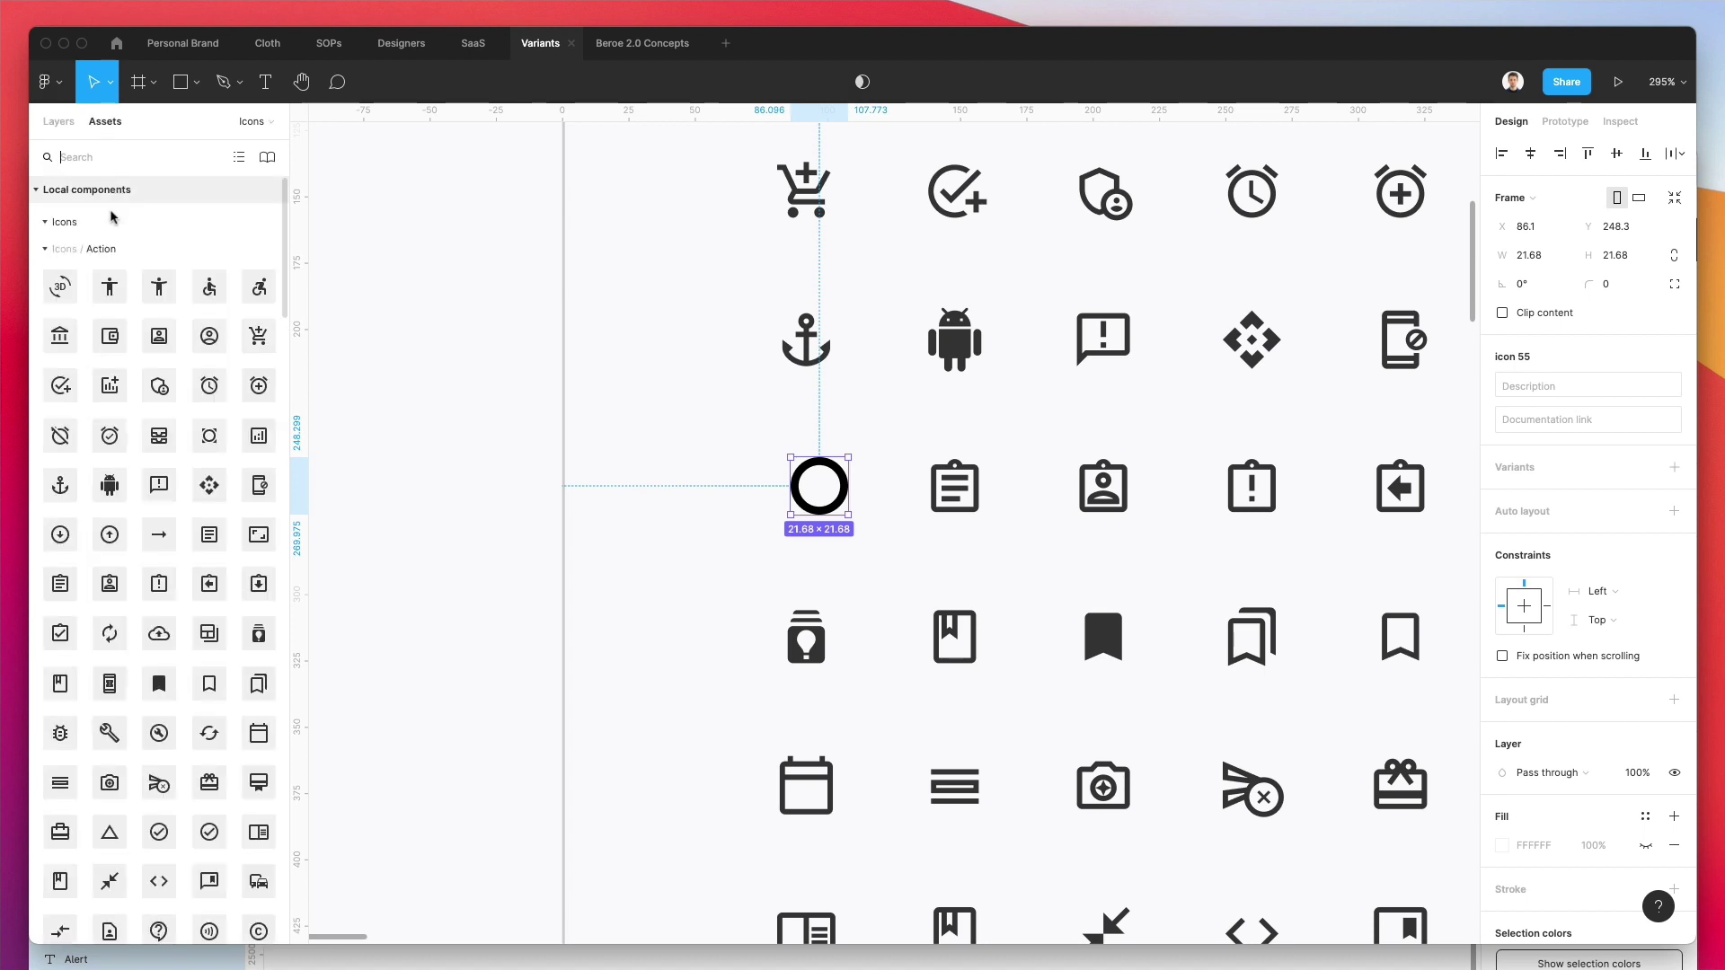
pyautogui.click(49, 223)
pyautogui.click(50, 225)
pyautogui.write('icon 55')
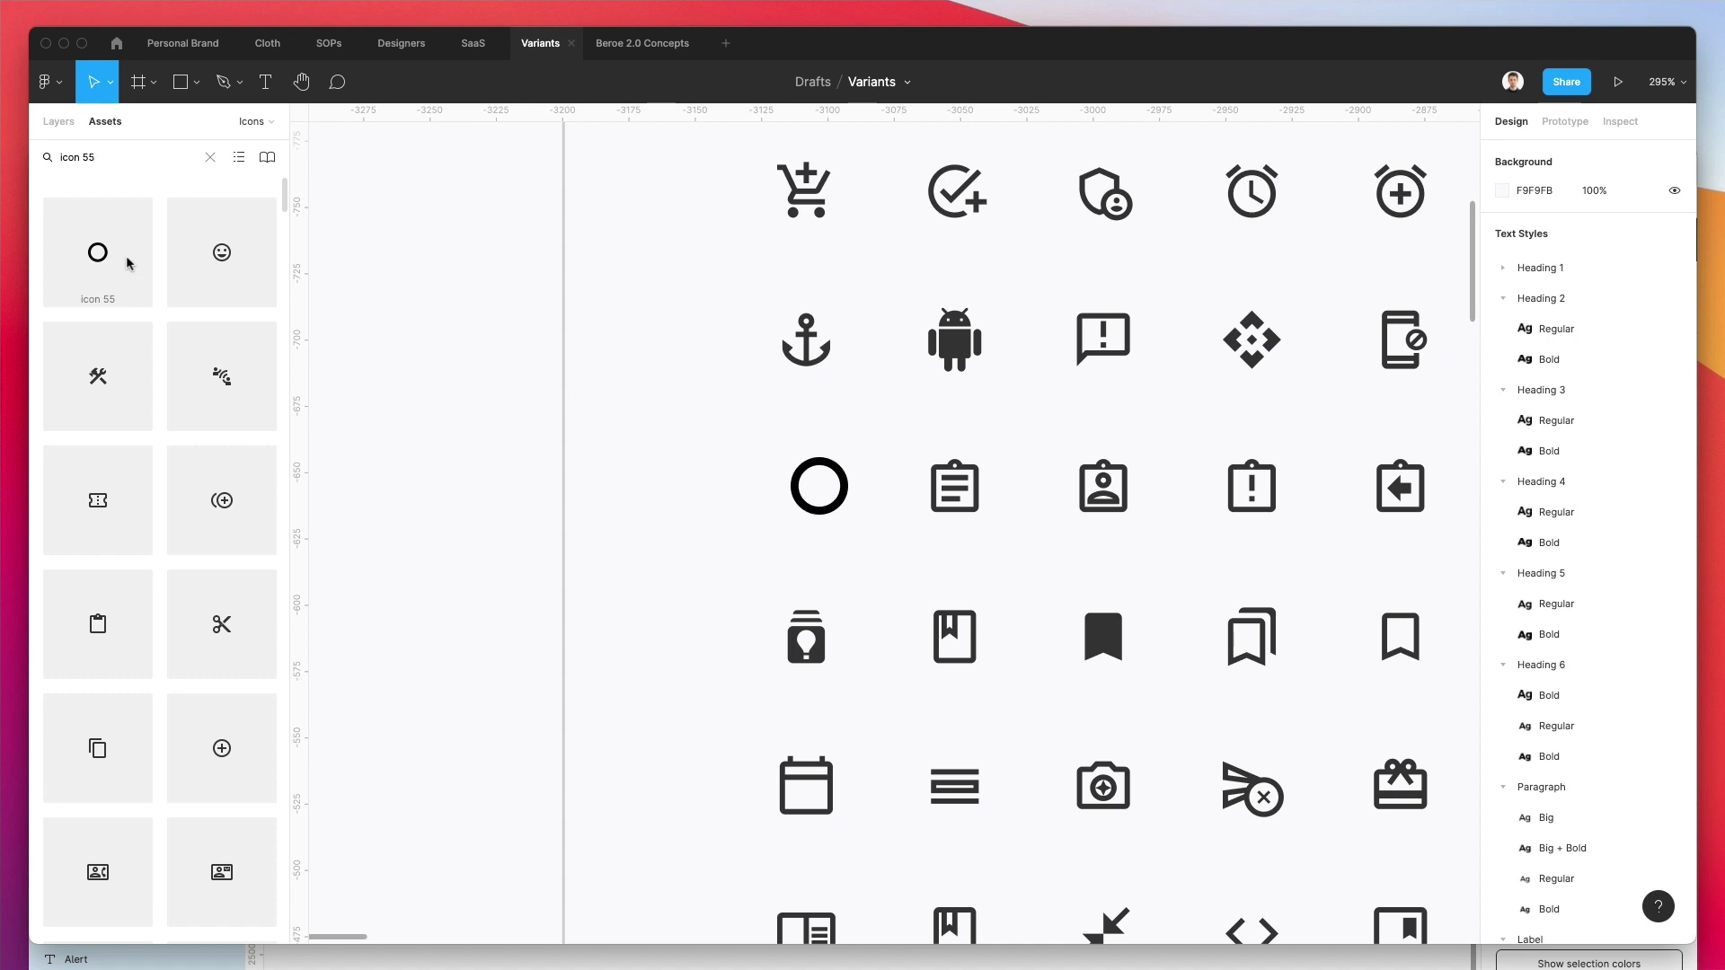
# Step: Drag two icon 55 instances left of the Action frame and select both
pyautogui.moveTo(126, 262); pyautogui.dragTo(468, 444)
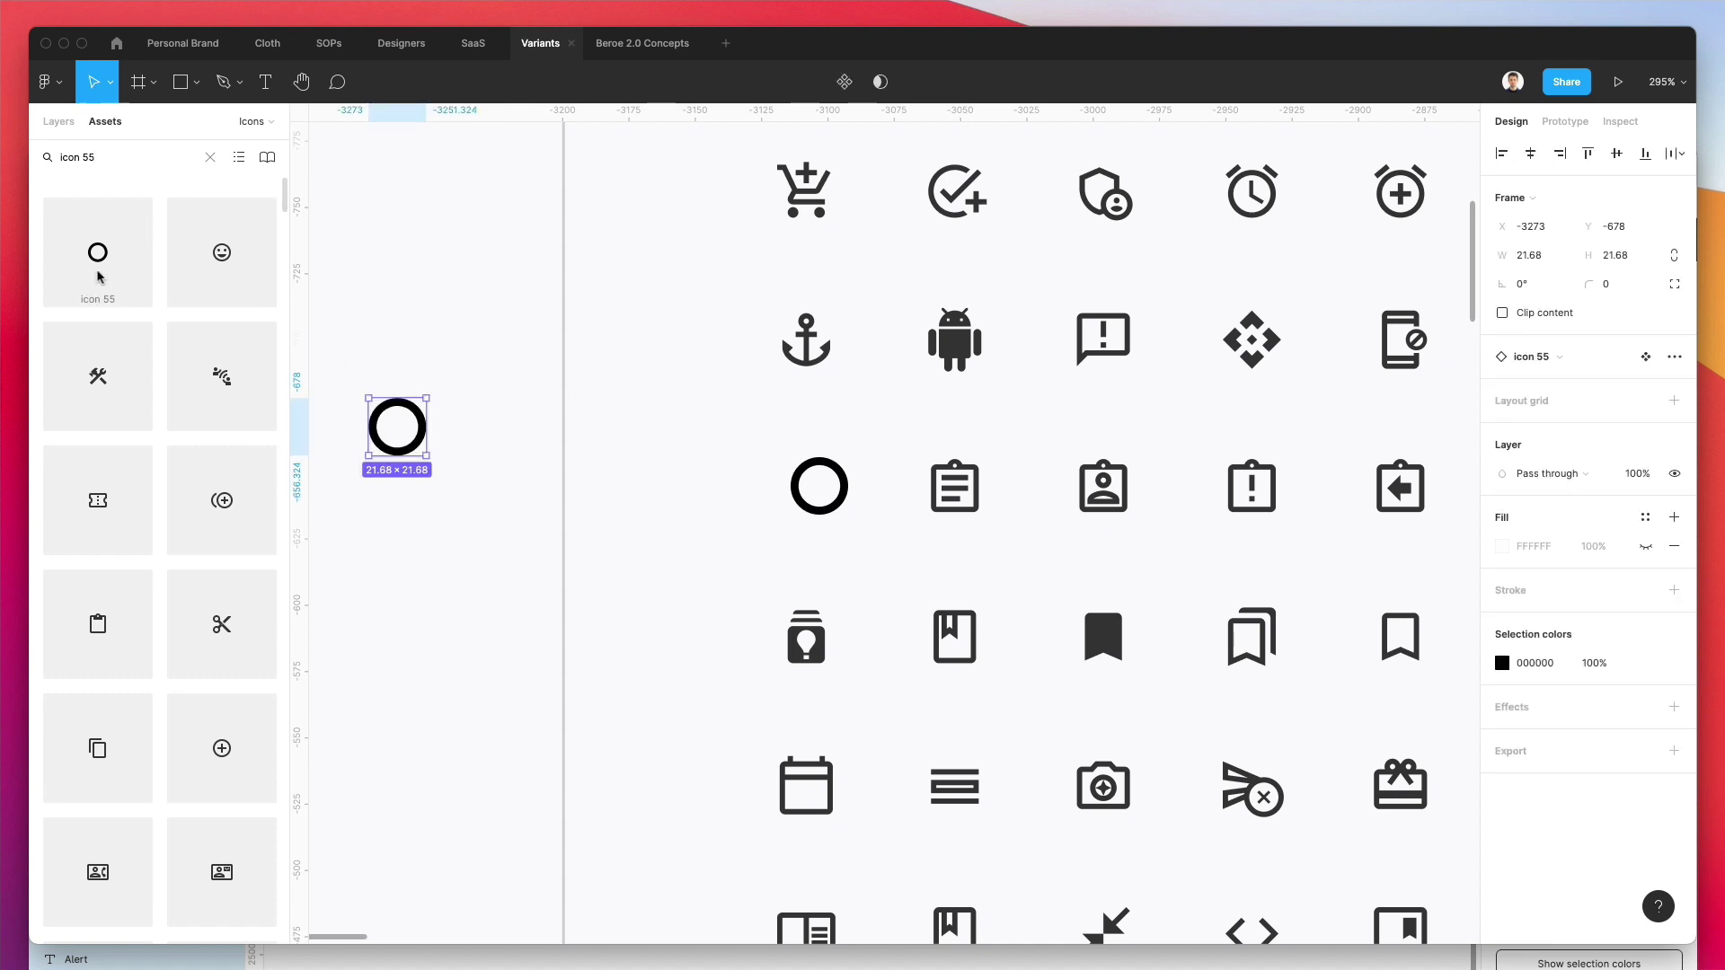
pyautogui.moveTo(103, 270); pyautogui.dragTo(440, 257)
pyautogui.click(388, 190)
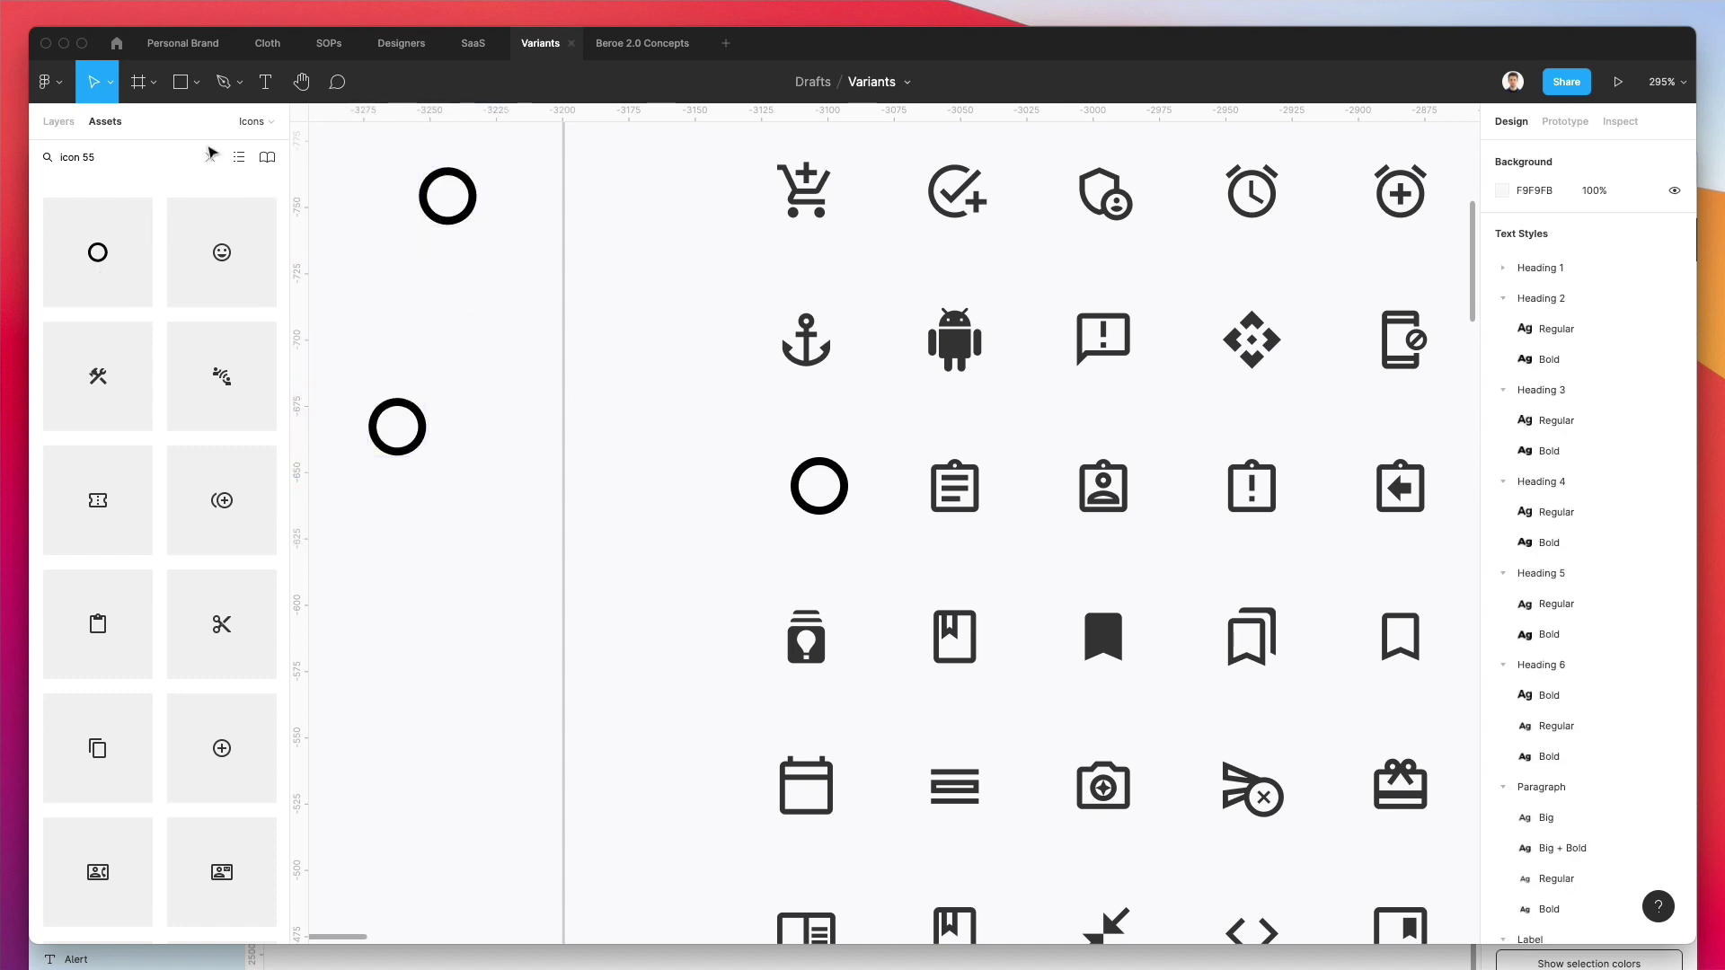
pyautogui.click(58, 121)
pyautogui.moveTo(346, 170); pyautogui.dragTo(566, 501)
# Step: Delete both icon 55 instances, undo back to the assessment chart icon, and zoom to fit
pyautogui.press('Delete')
pyautogui.hscroll(1, 566, 500)
pyautogui.click(804, 479)
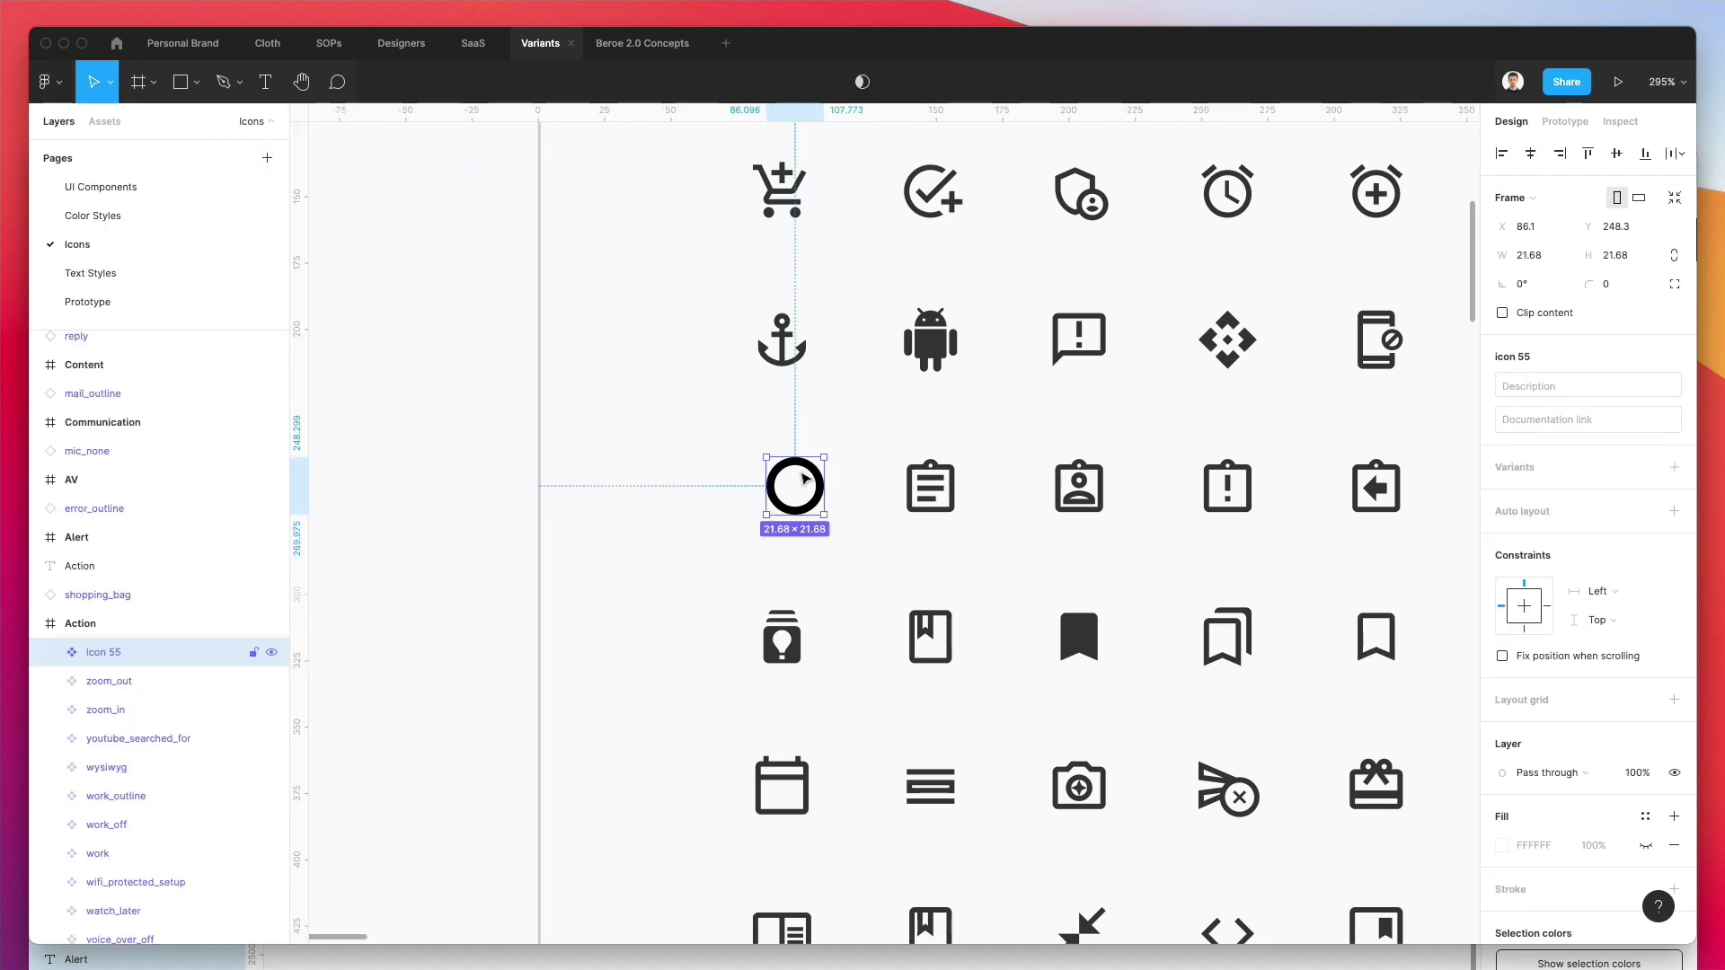
pyautogui.press('super+z')
pyautogui.press('super+z')
pyautogui.press('super+z')
pyautogui.press('super+shift+z')
pyautogui.press('super+shift+z')
pyautogui.press('super+shift+z')
pyautogui.press('super+z')
pyautogui.press('super+z')
pyautogui.press('super+z')
pyautogui.press('super+z')
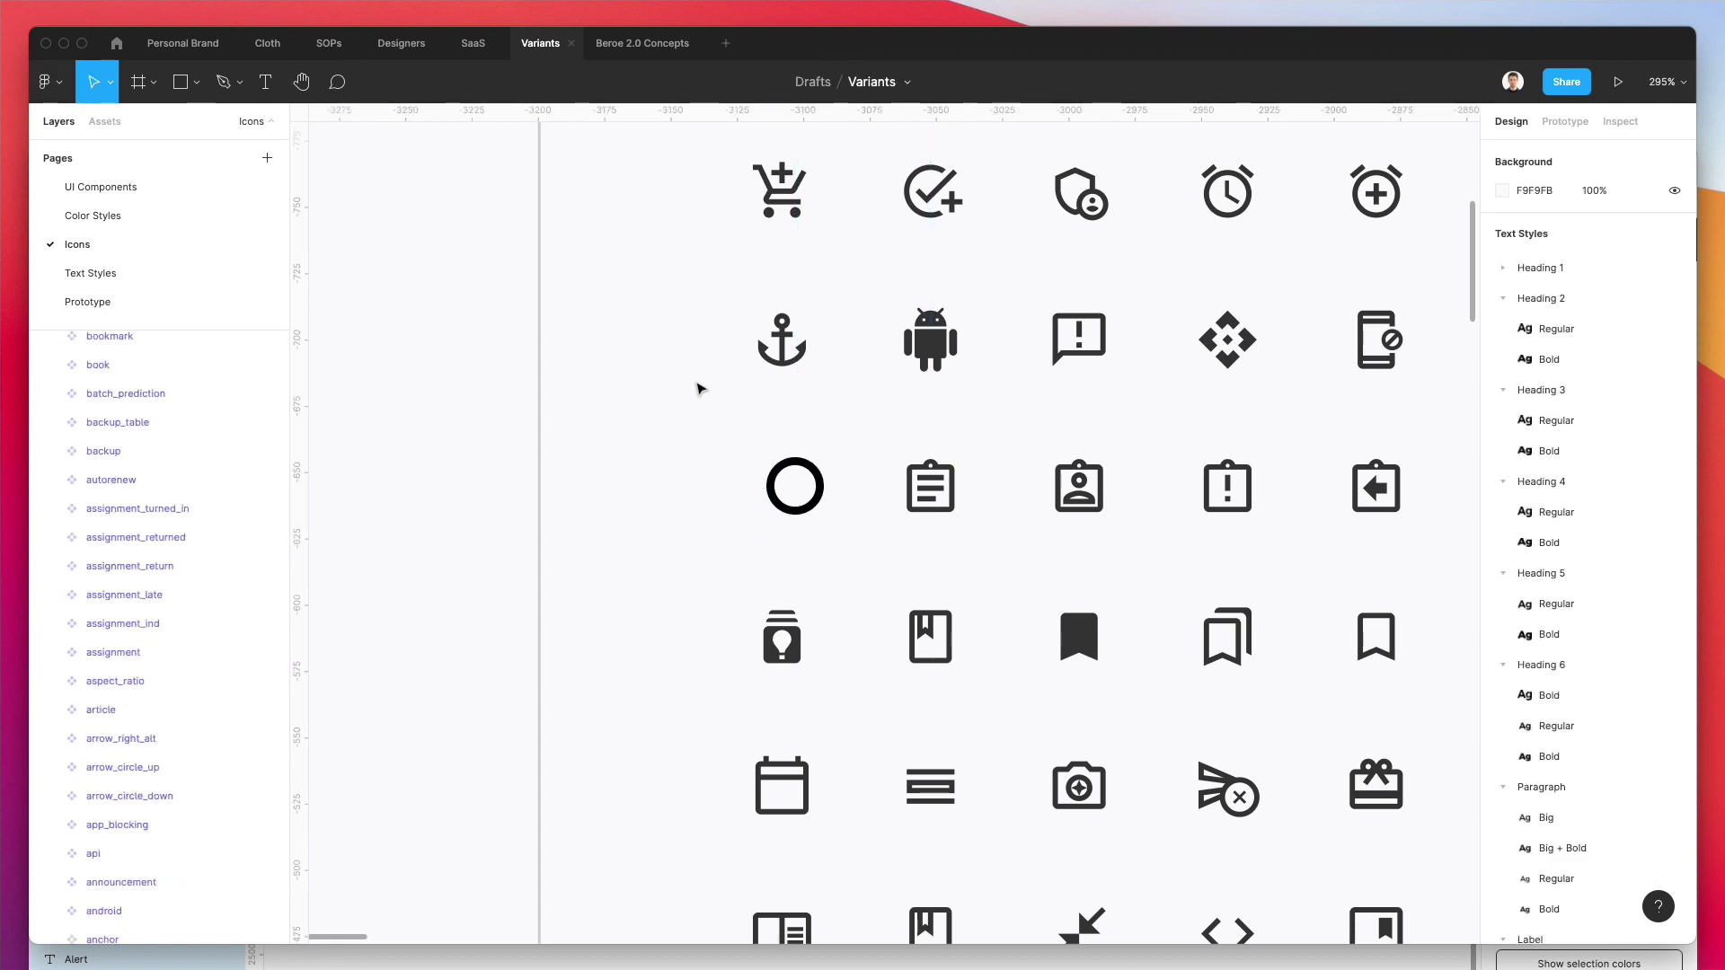
pyautogui.press('super+shift+z')
pyautogui.press('super+shift+z')
pyautogui.press('super+z')
pyautogui.press('super+shift+z')
pyautogui.press('super+z')
pyautogui.press('super+z')
pyautogui.press('super+z')
pyautogui.press('super+z')
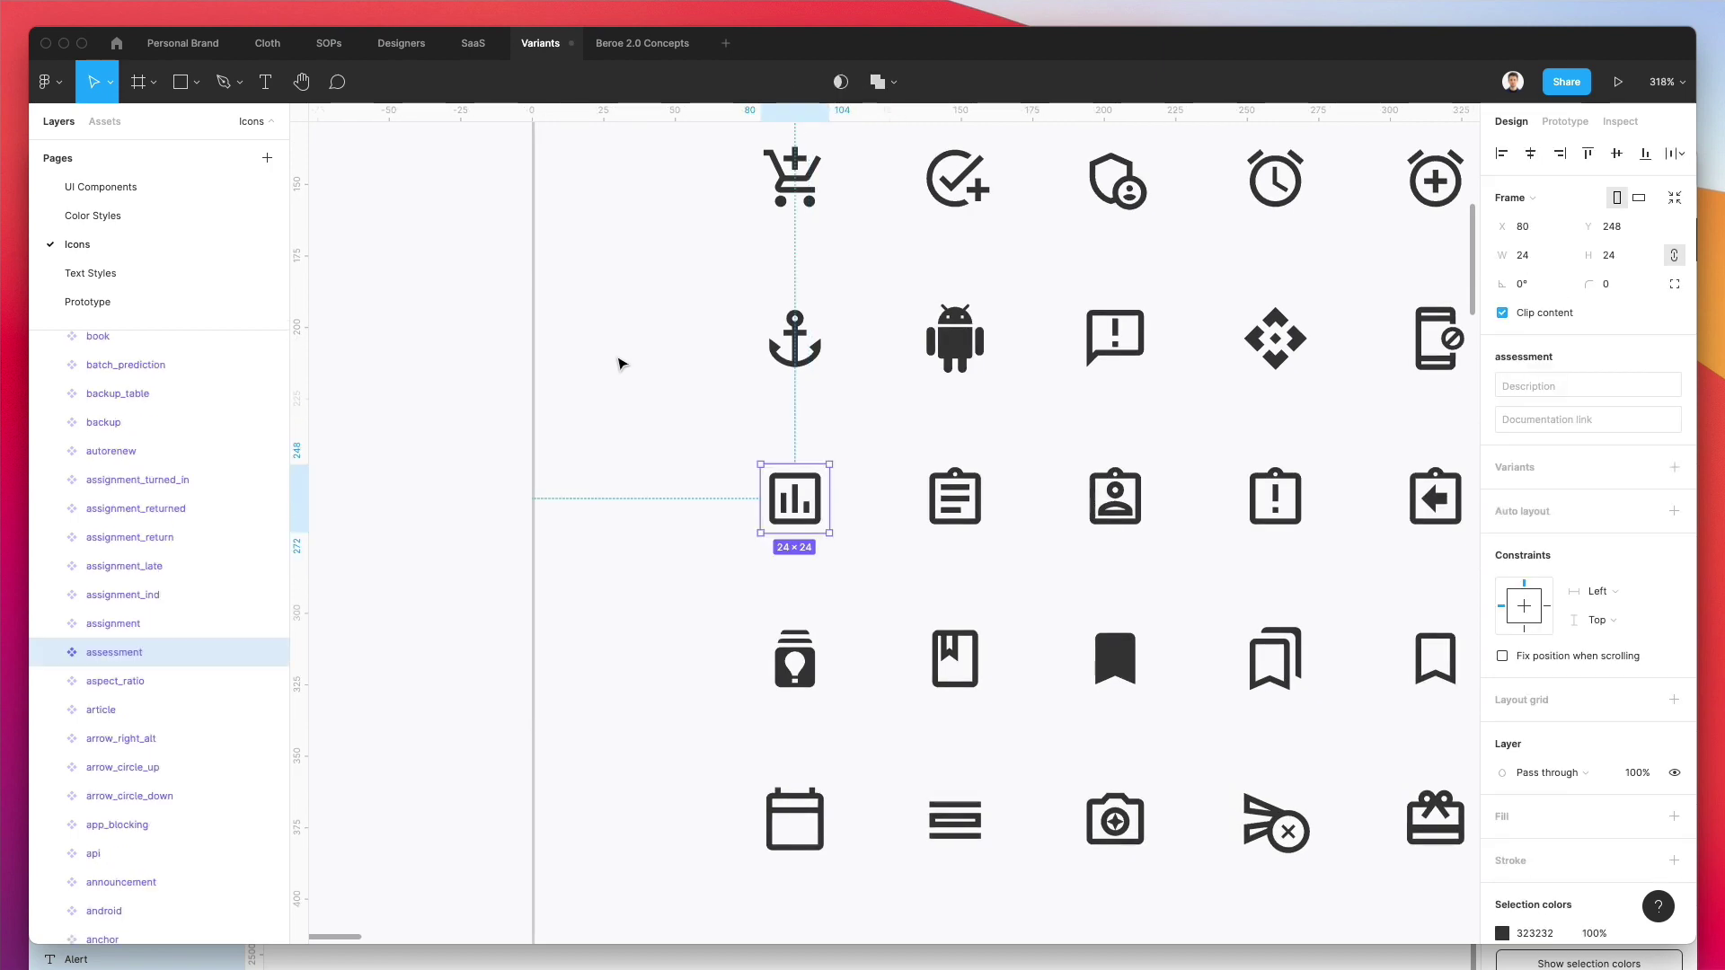
pyautogui.press('Escape')
pyautogui.hotkey('shift', '1')
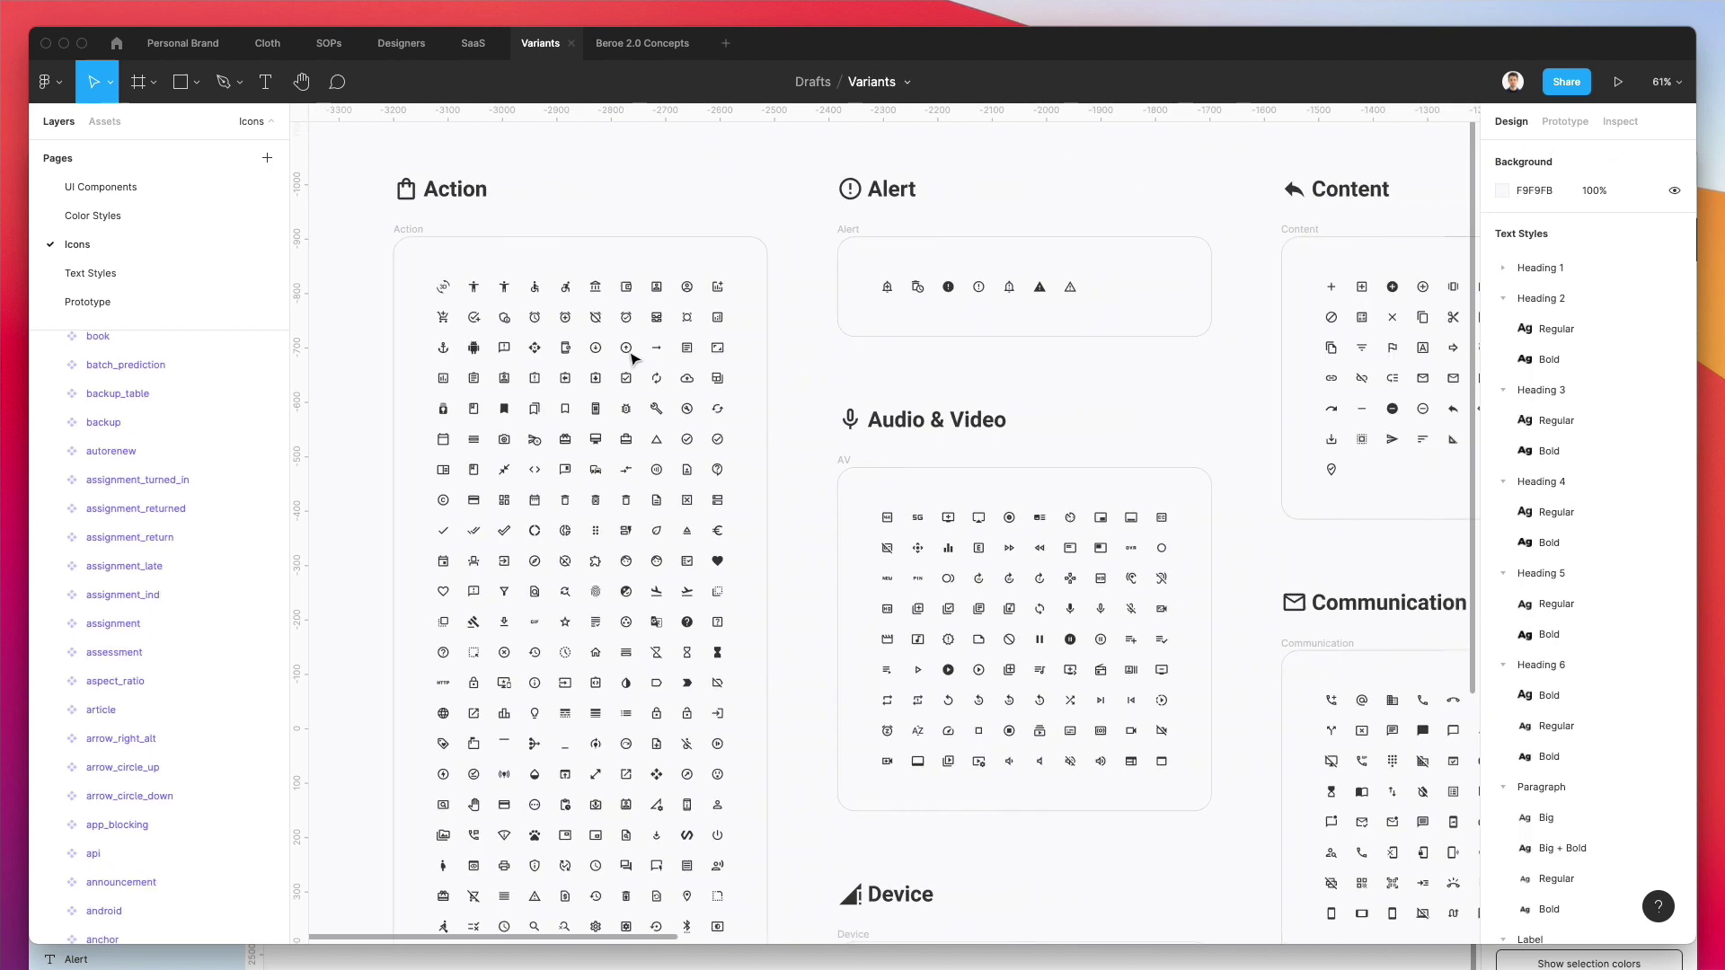
# Step: Pan and zoom around the Icons page to view the Action frame's icons at about 220%
pyautogui.hscroll(2, 633, 359)
pyautogui.scroll(-4, 634, 358)
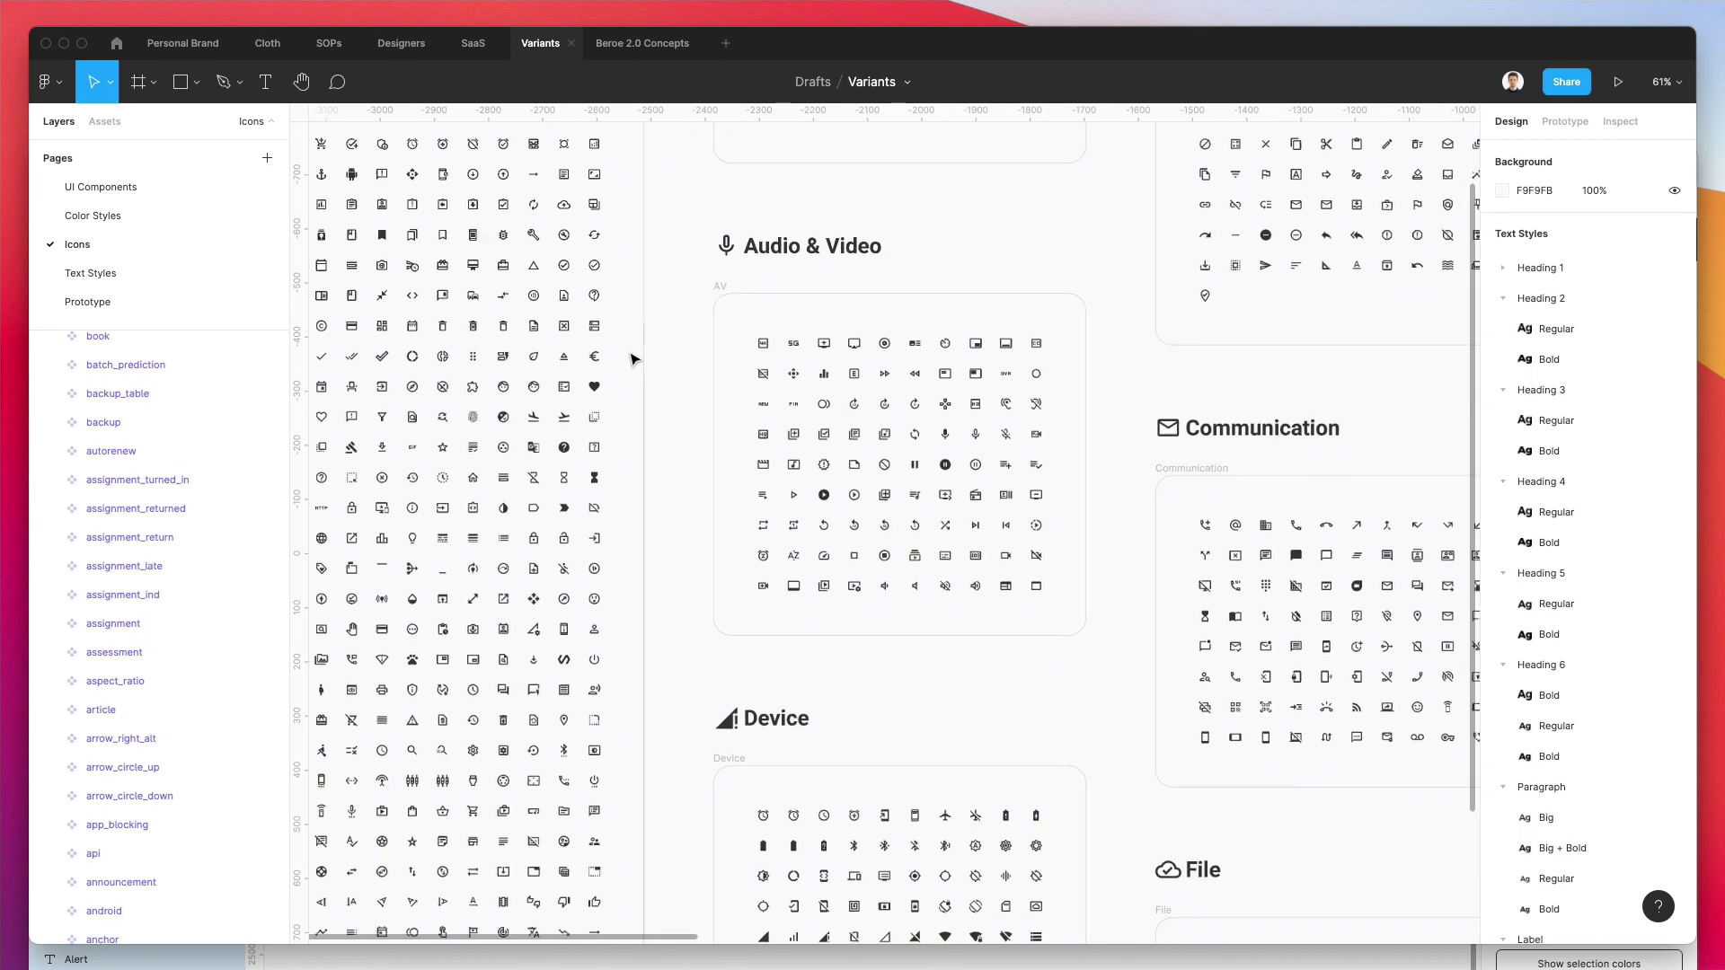
pyautogui.keyDown('ctrl'); pyautogui.scroll(-3, 633, 359); pyautogui.keyUp('ctrl')
pyautogui.scroll(2, 634, 359)
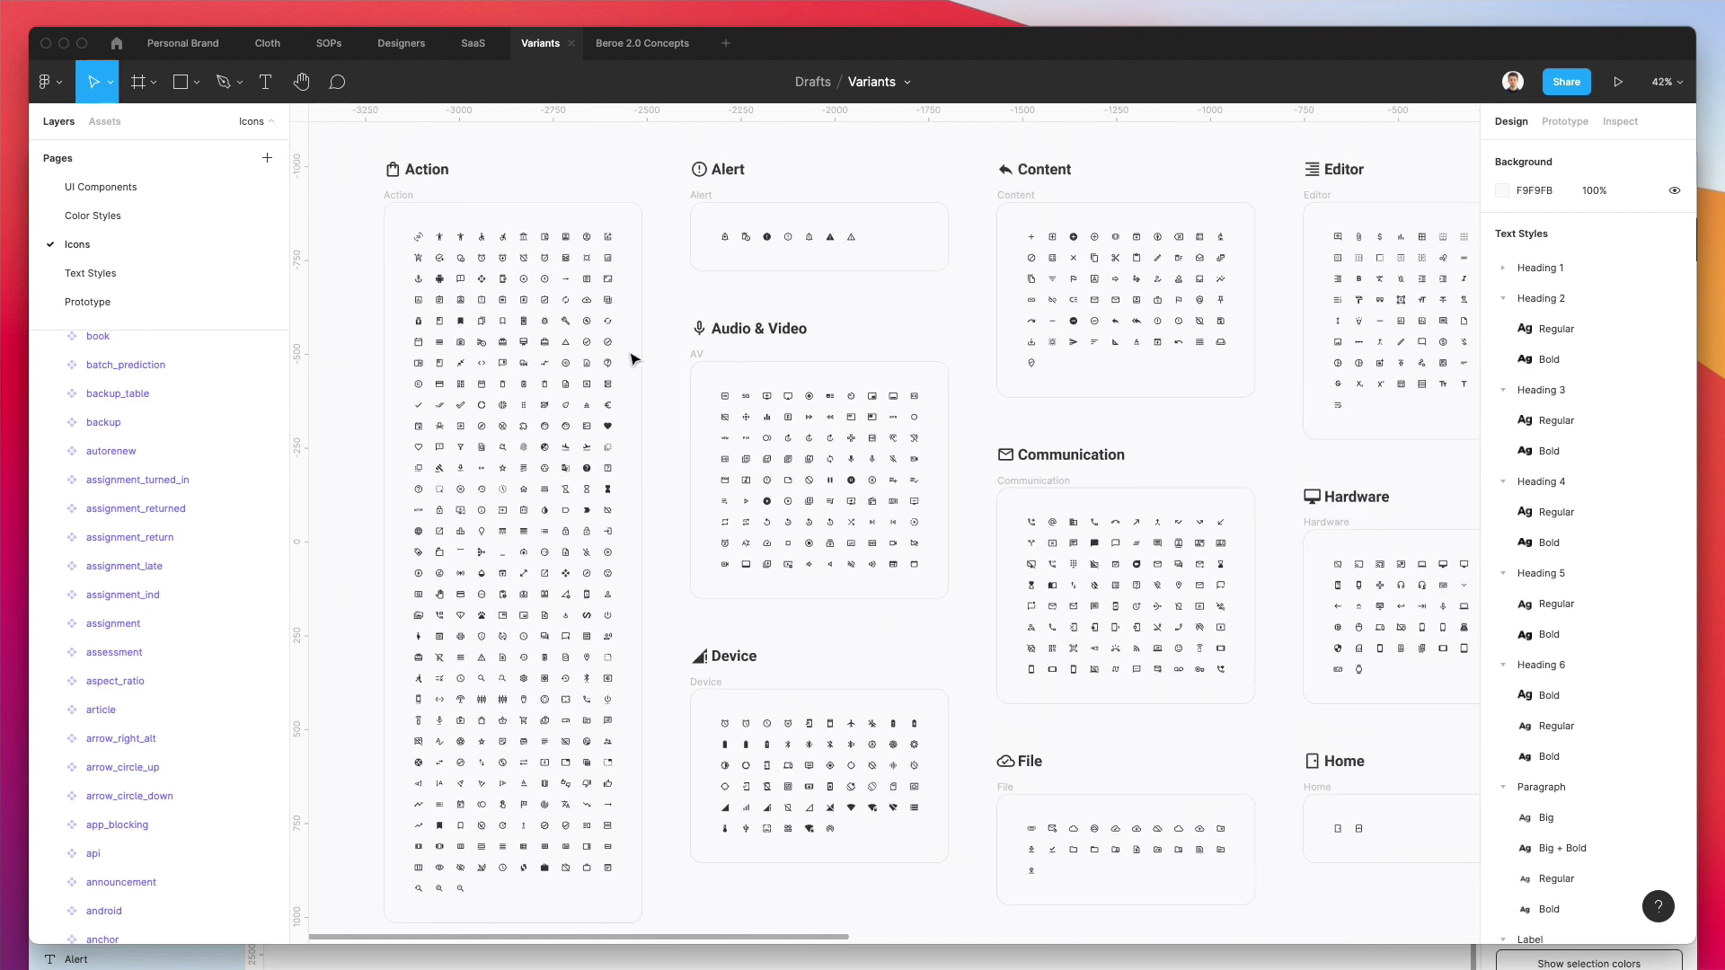
pyautogui.hscroll(-1, 633, 359)
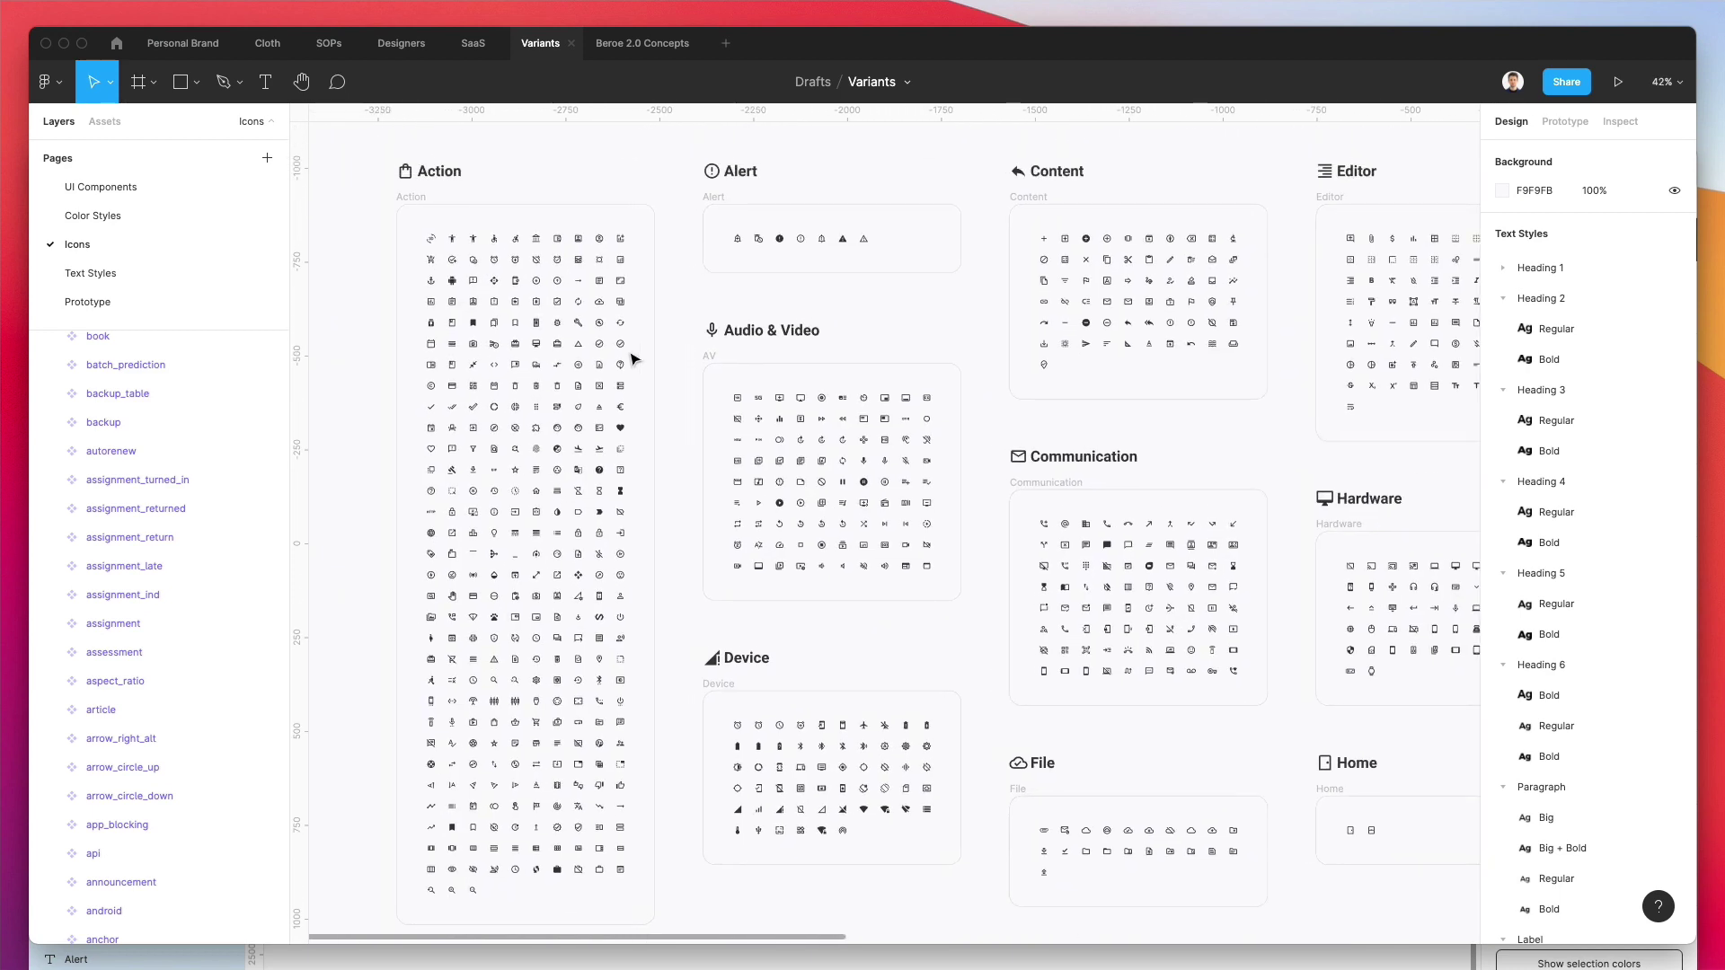
pyautogui.scroll(-1, 634, 359)
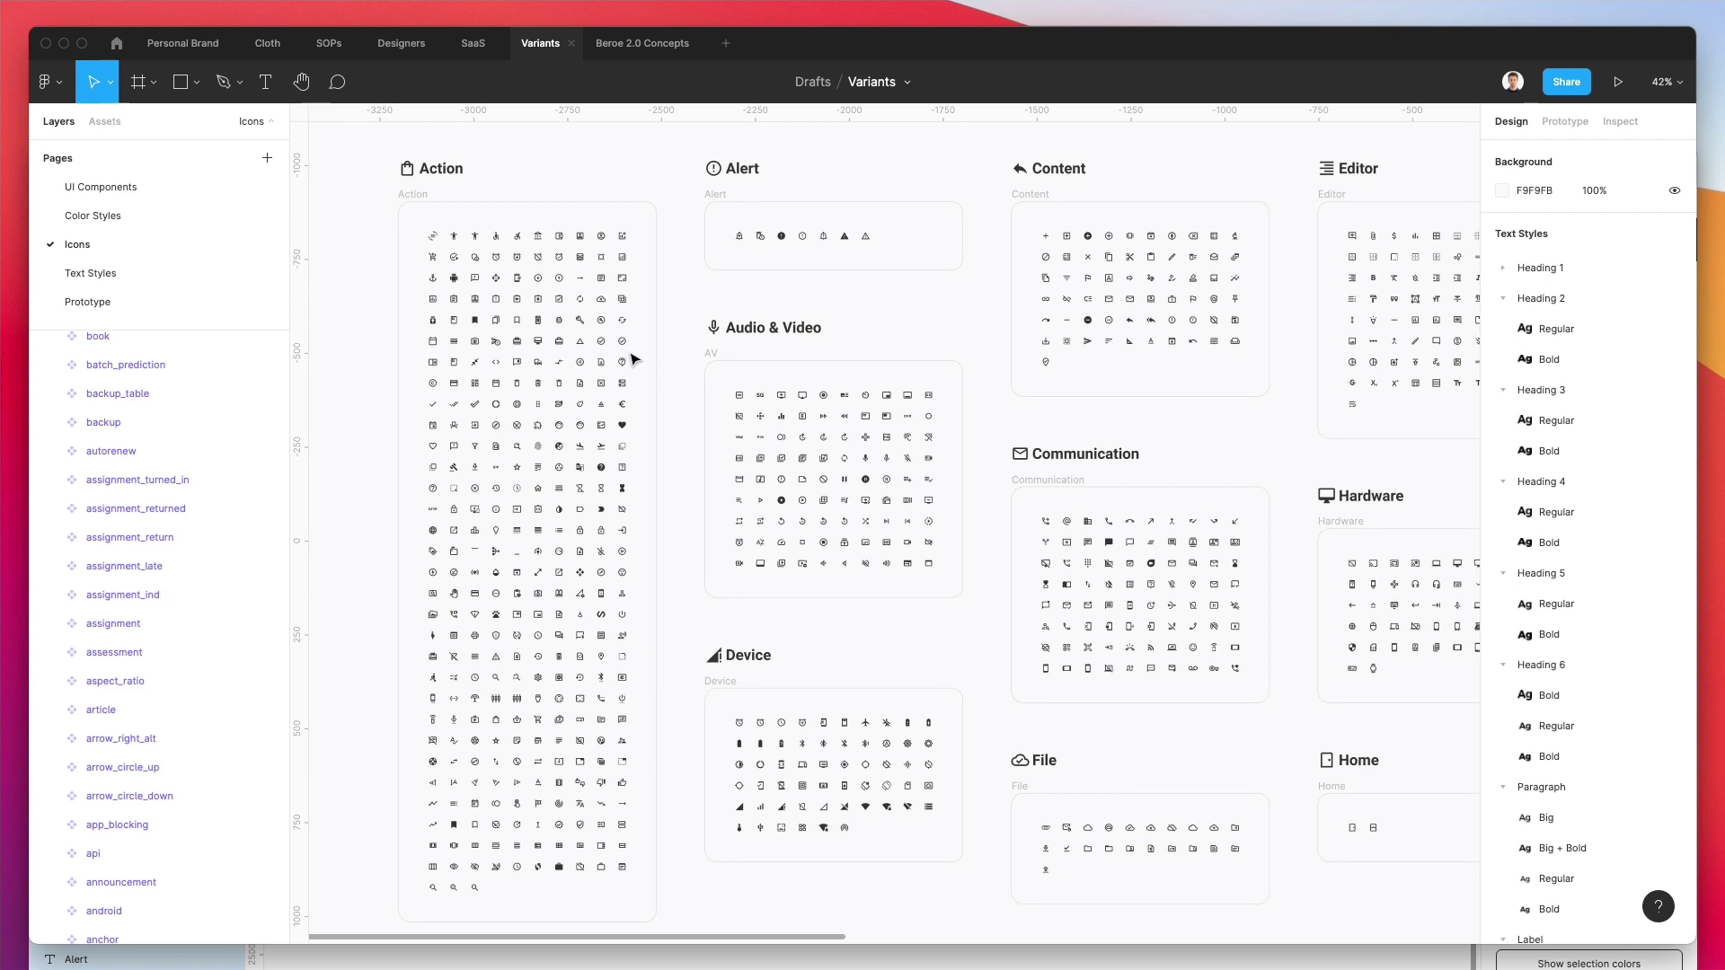
pyautogui.hscroll(-1, 634, 359)
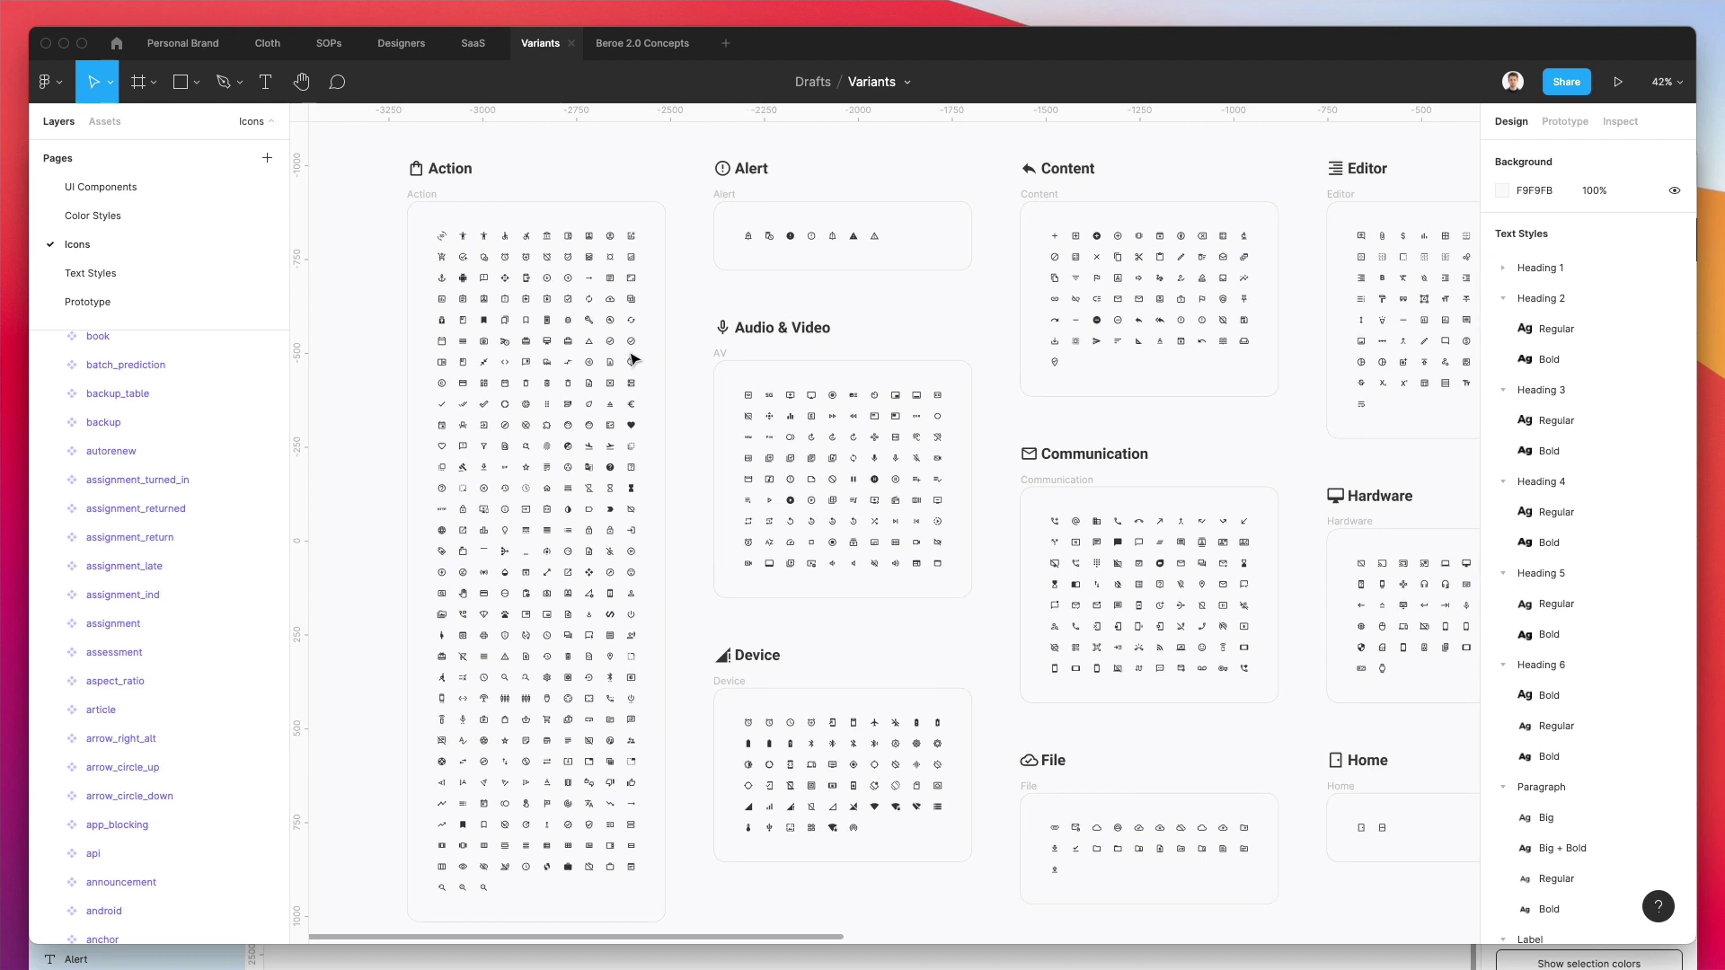
pyautogui.hscroll(4, 633, 359)
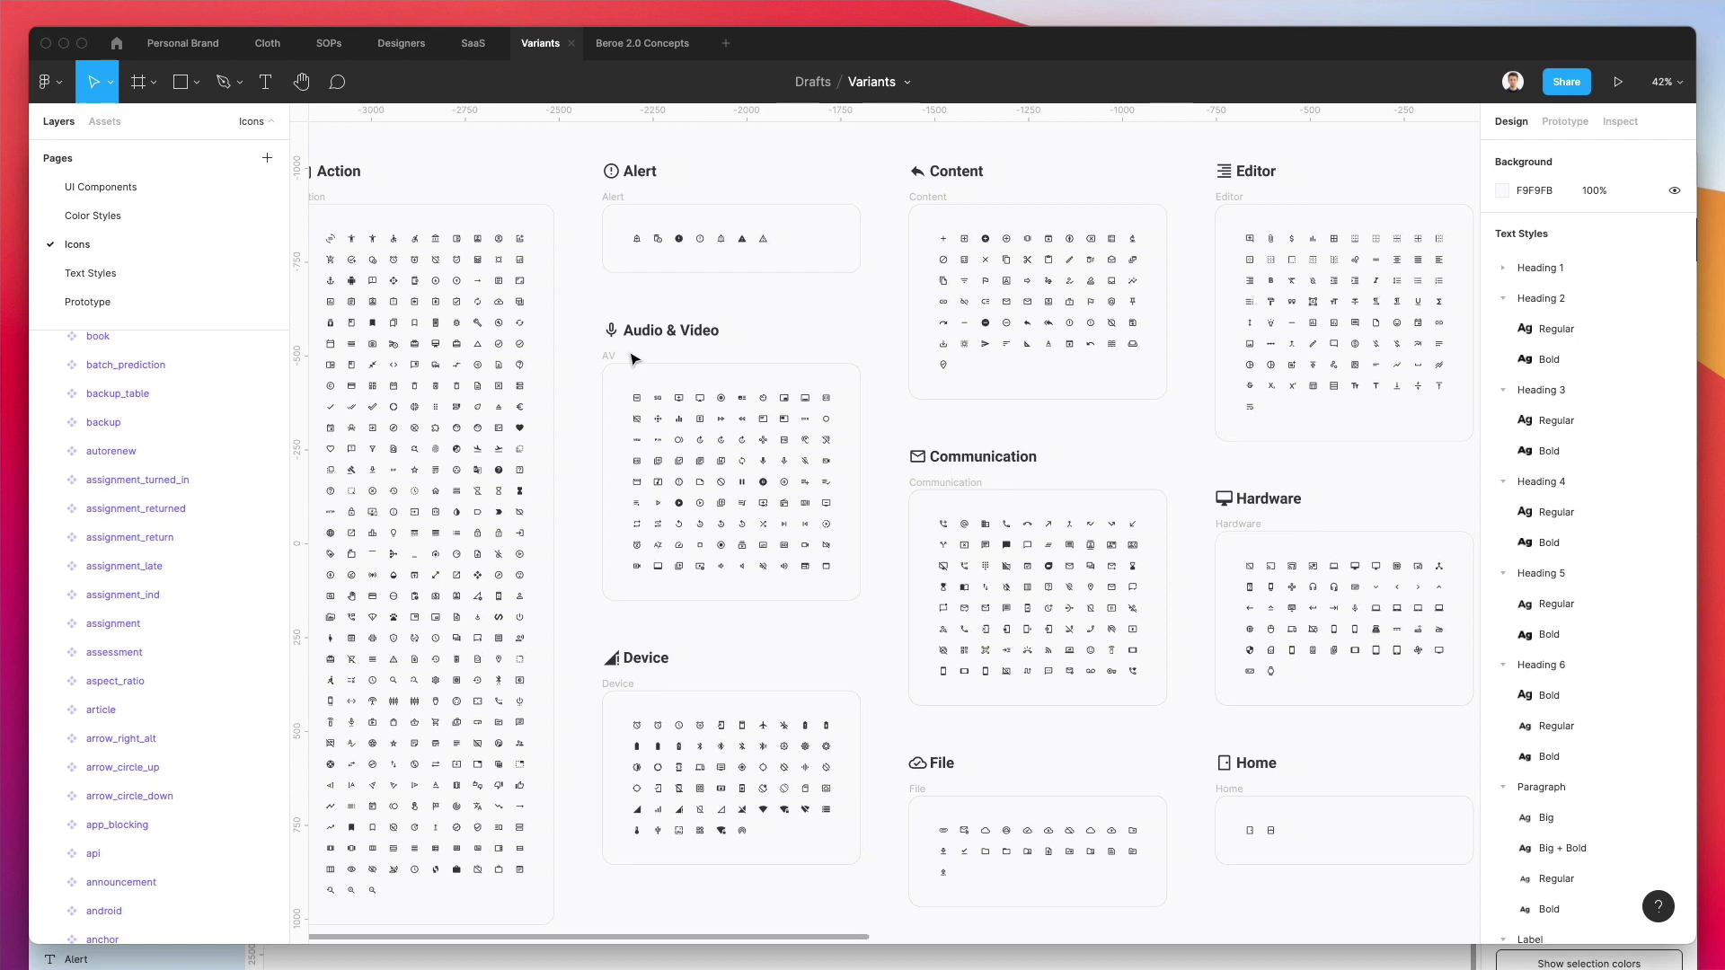
pyautogui.scroll(-1, 633, 359)
pyautogui.hscroll(-1, 633, 359)
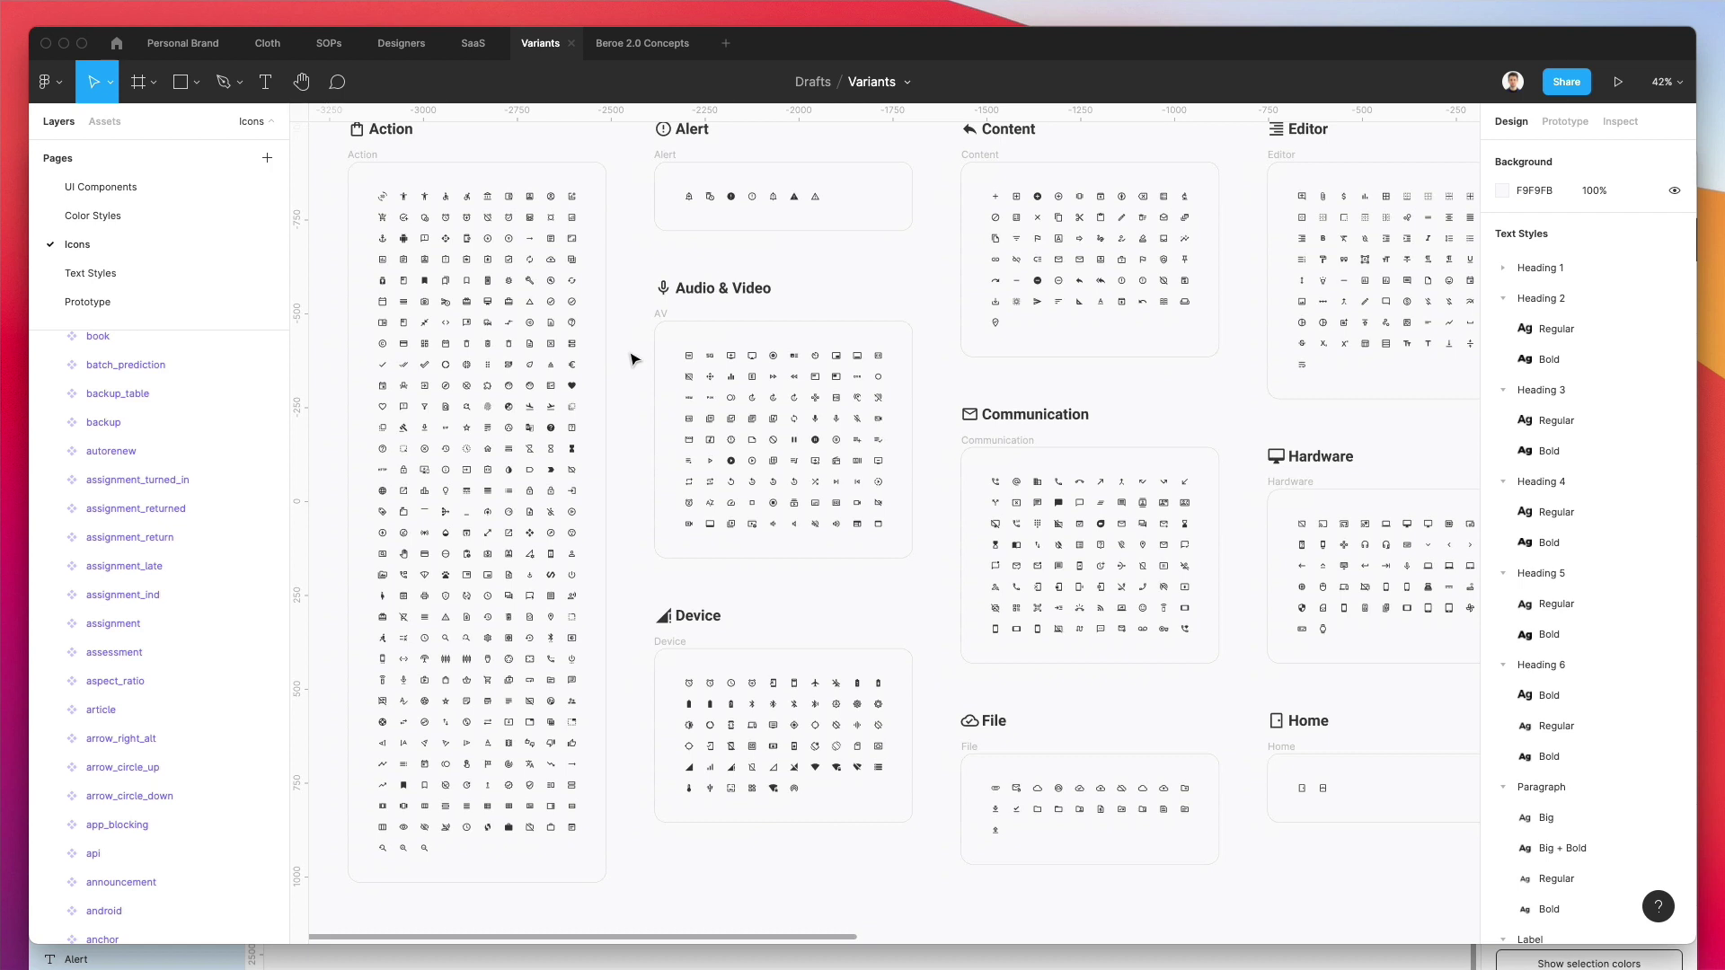
pyautogui.scroll(1, 633, 360)
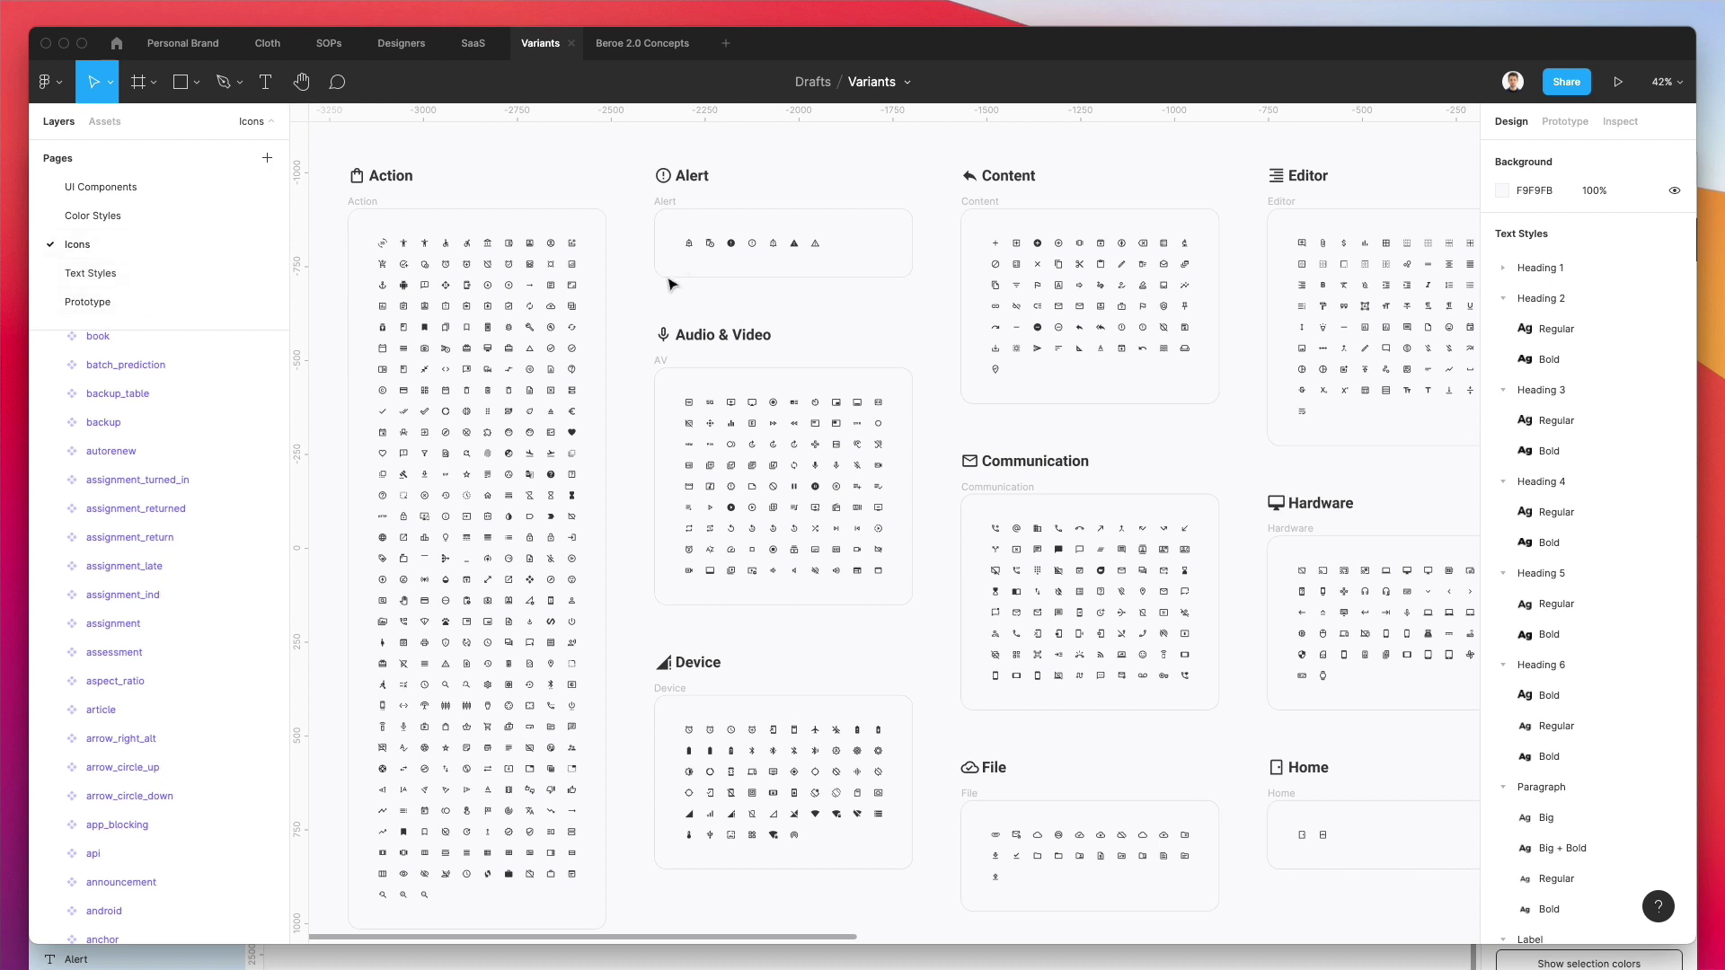
pyautogui.scroll(-1, 670, 284)
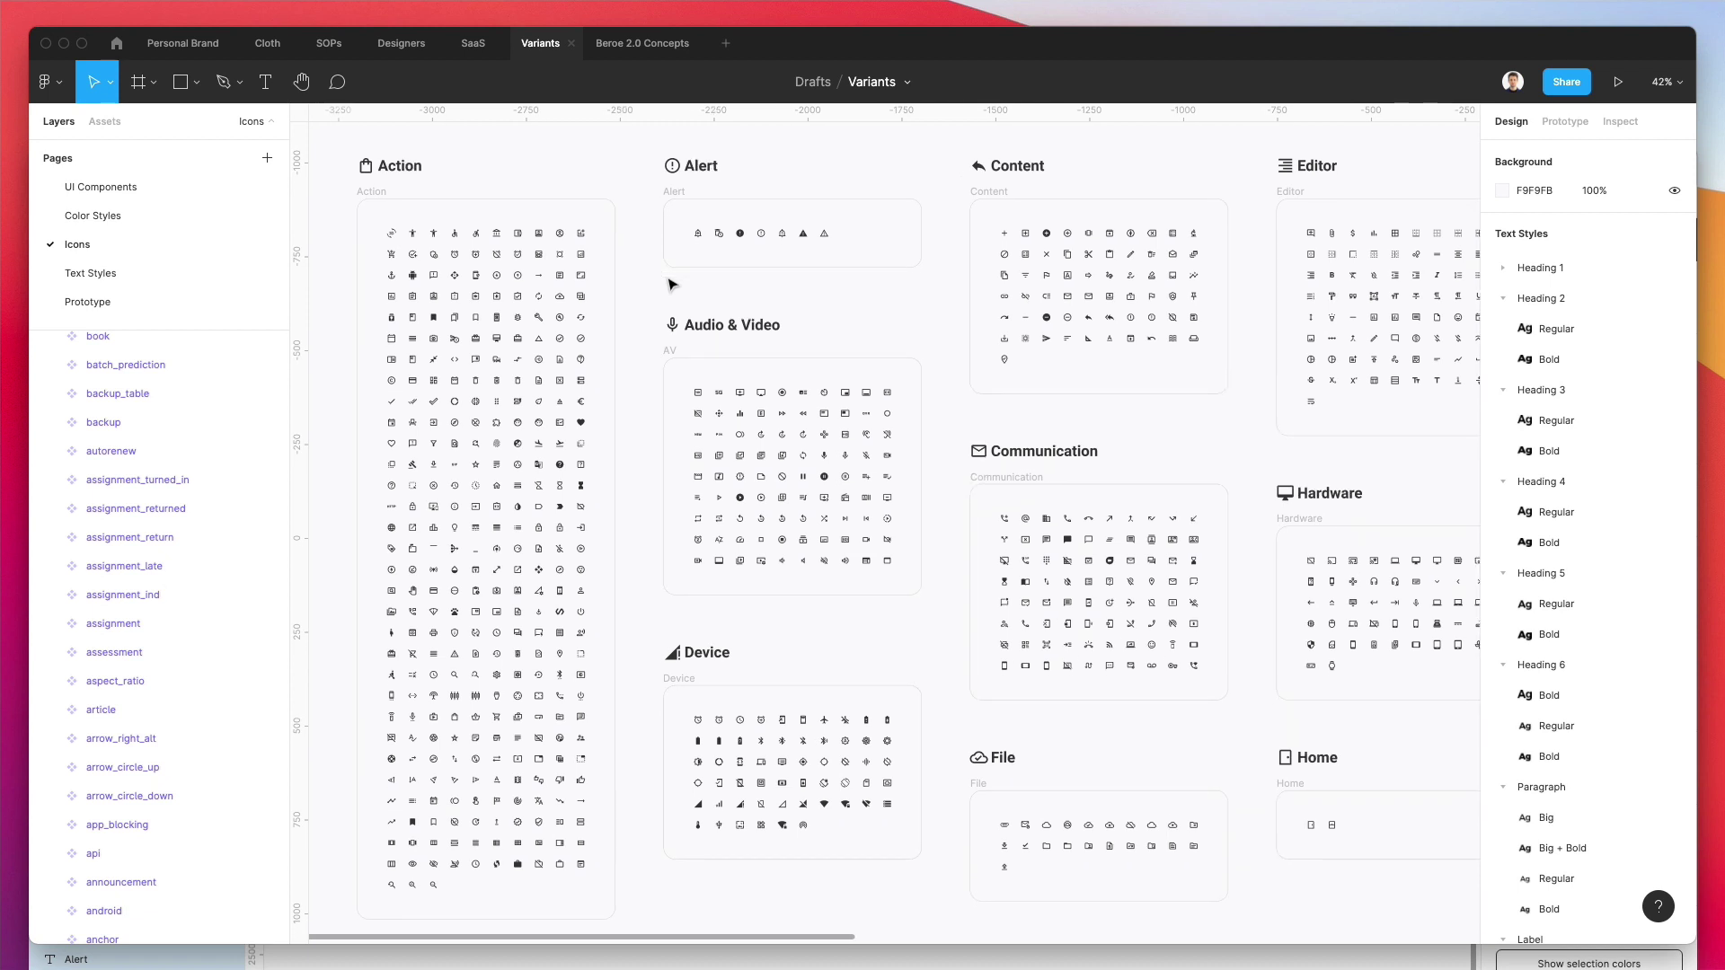
pyautogui.hscroll(-5, 670, 284)
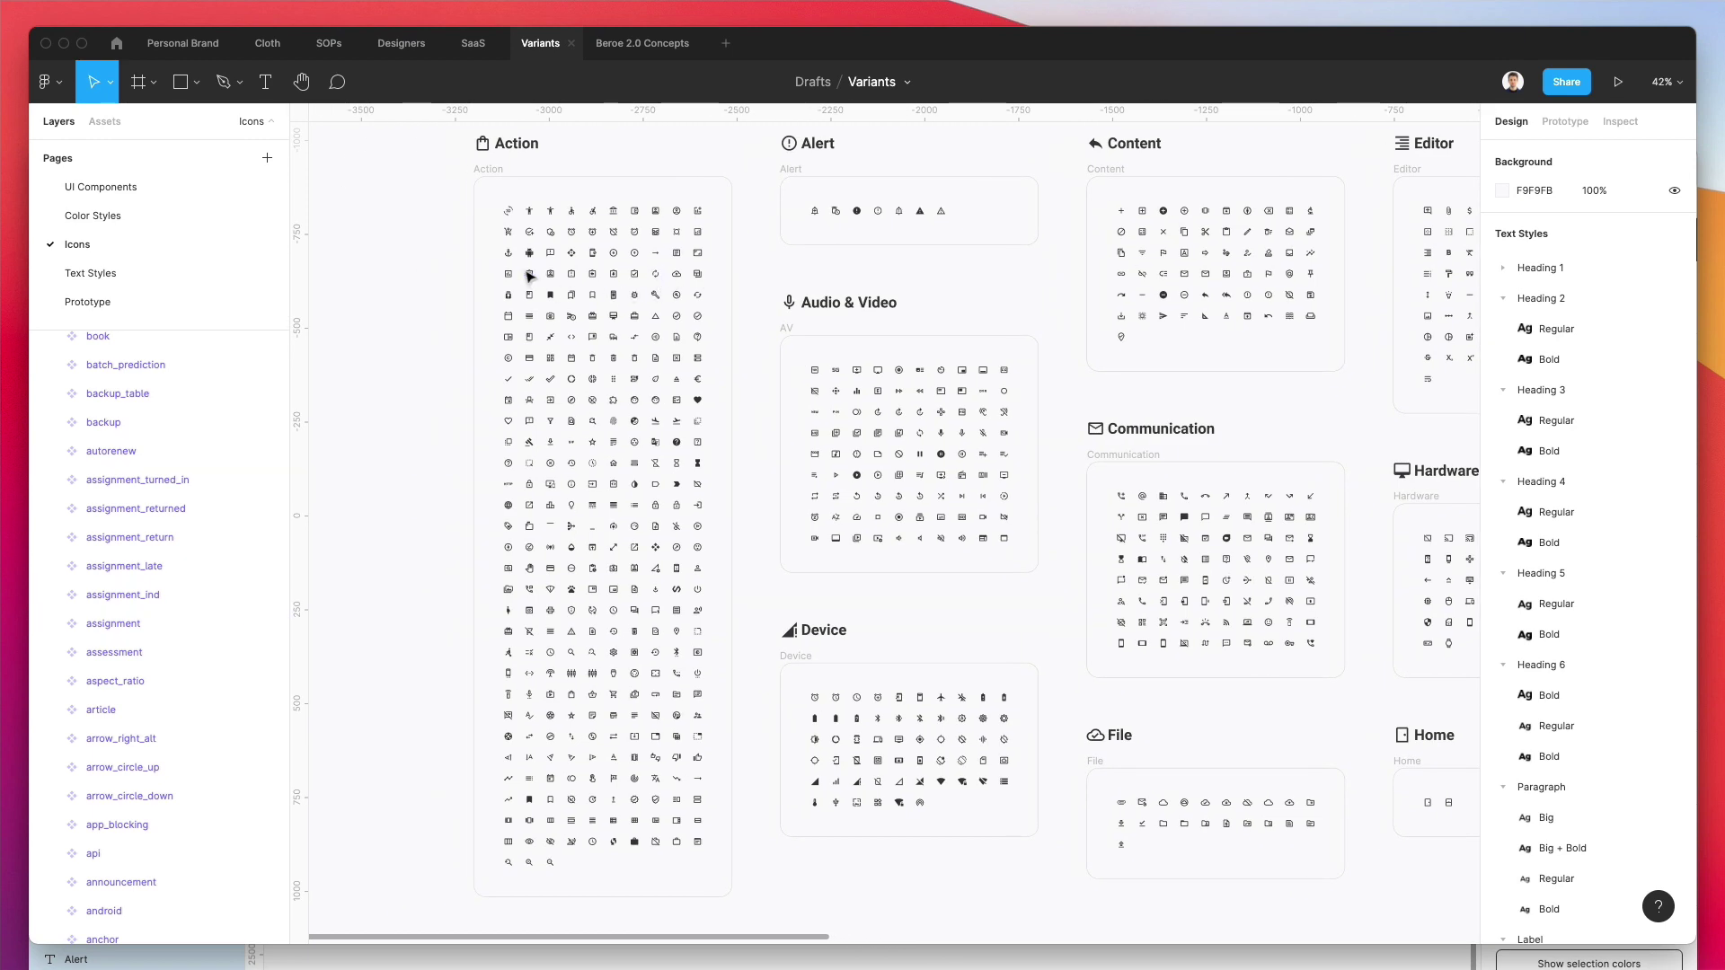
pyautogui.scroll(10, 530, 276)
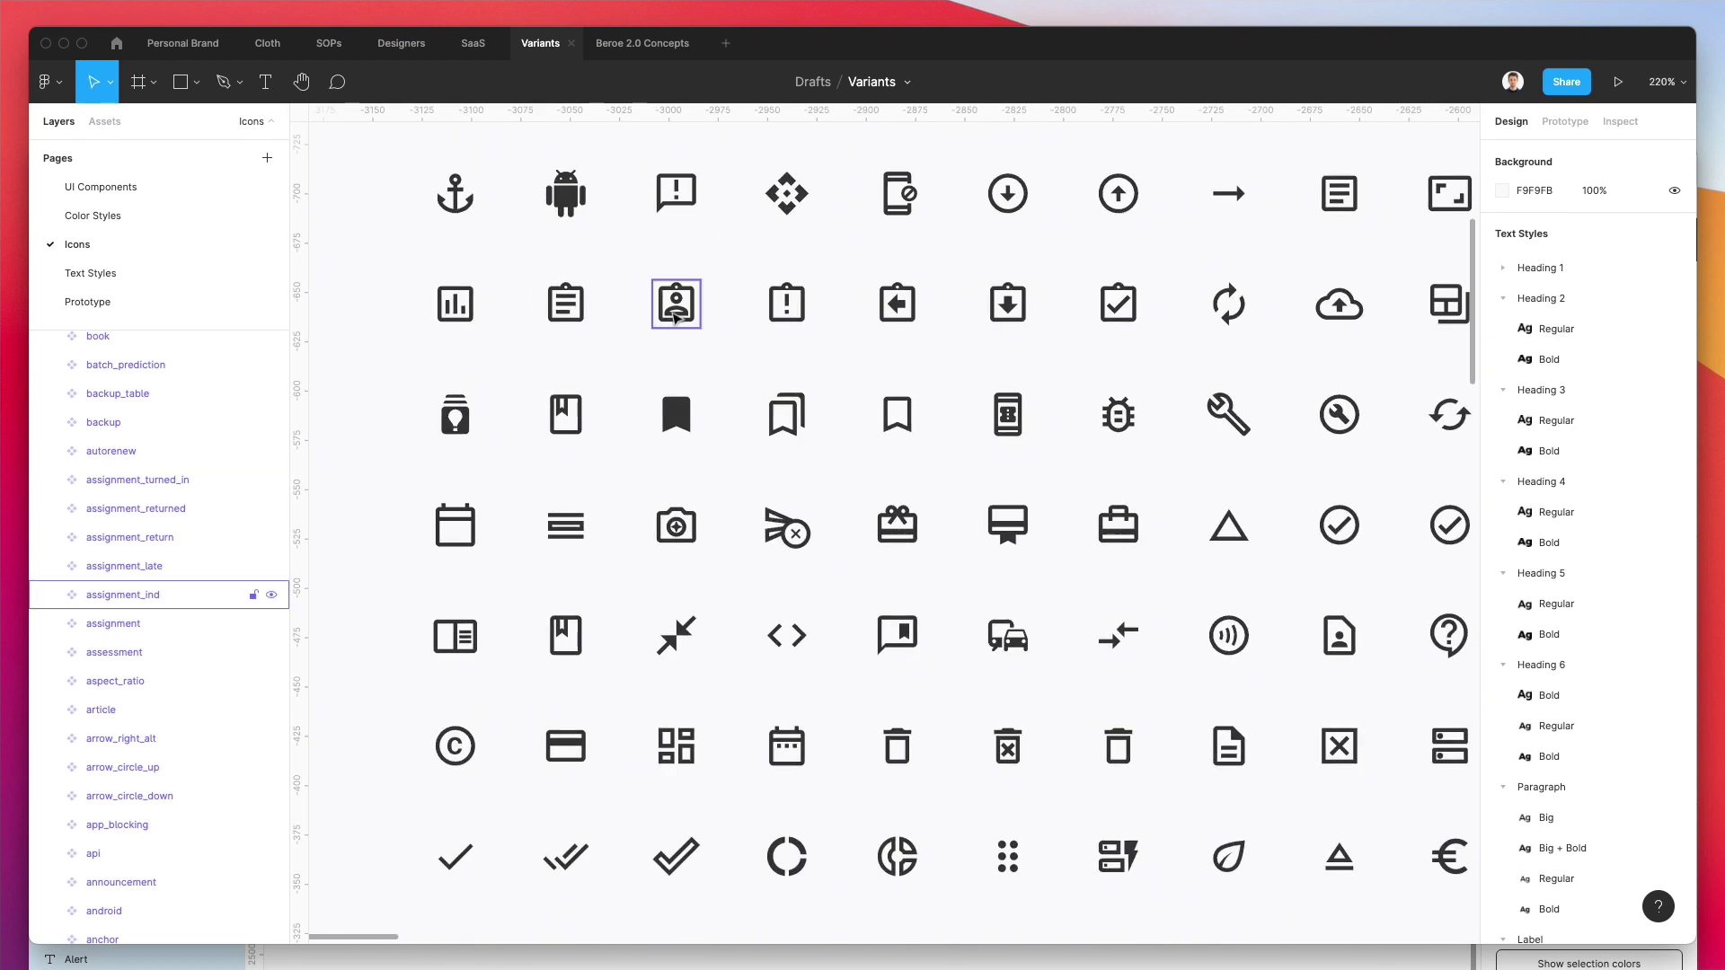
pyautogui.click(676, 316)
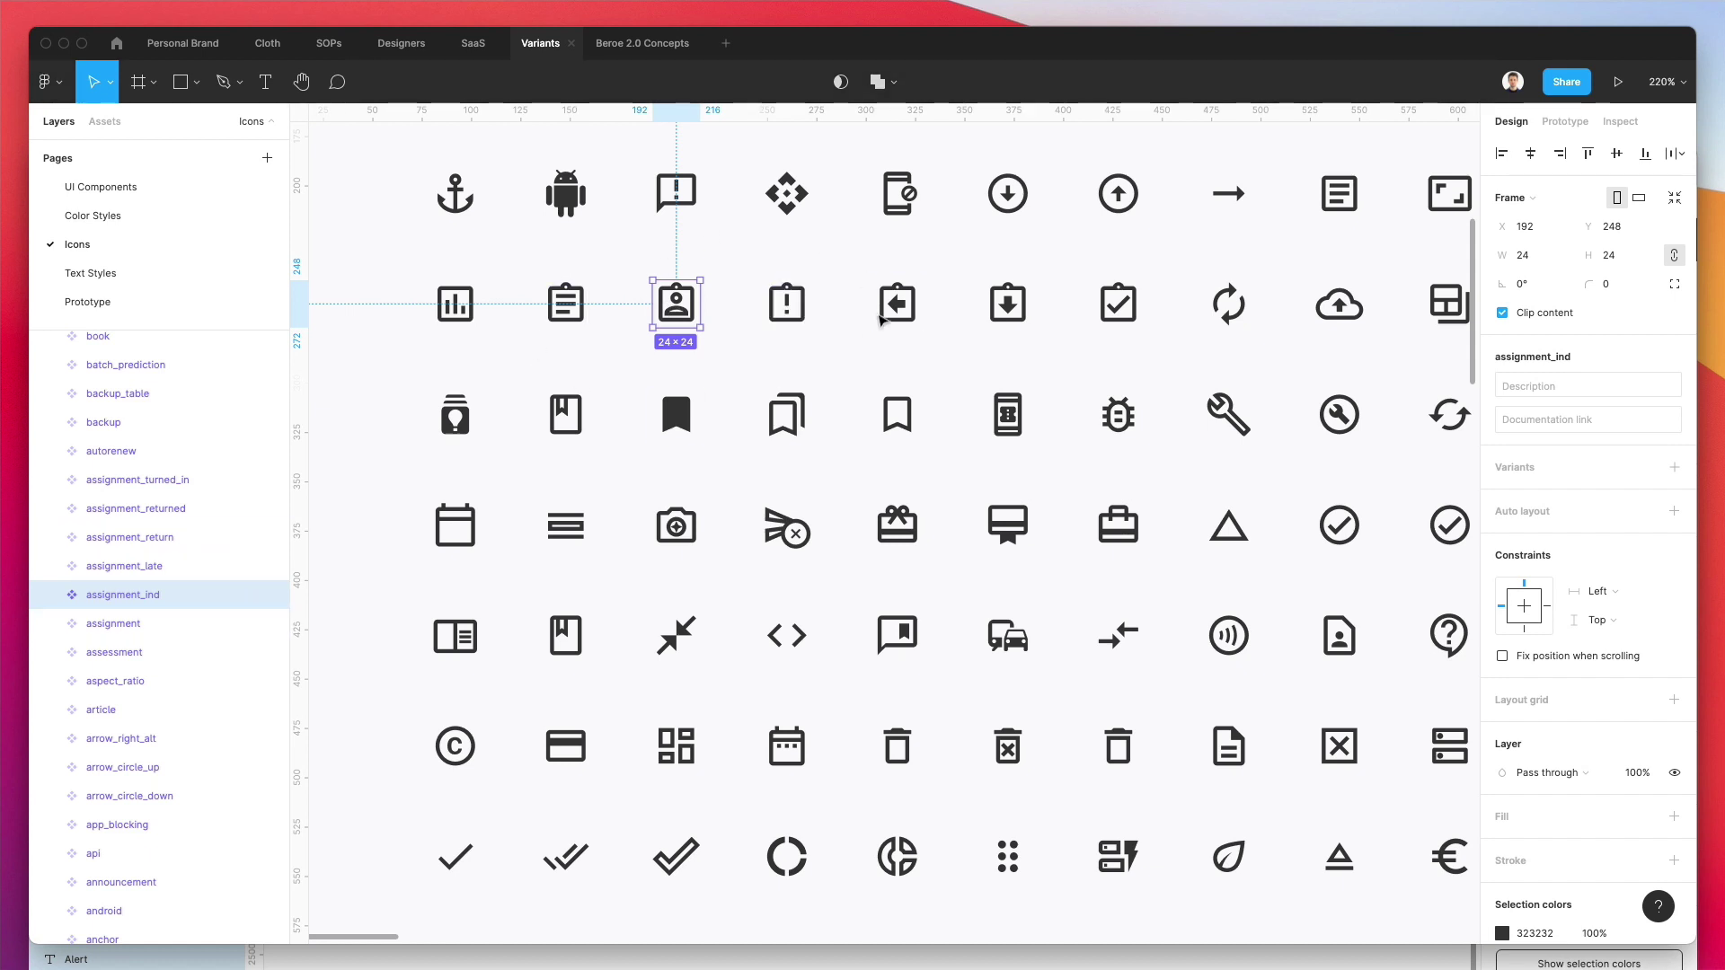
pyautogui.scroll(-4, 701, 283)
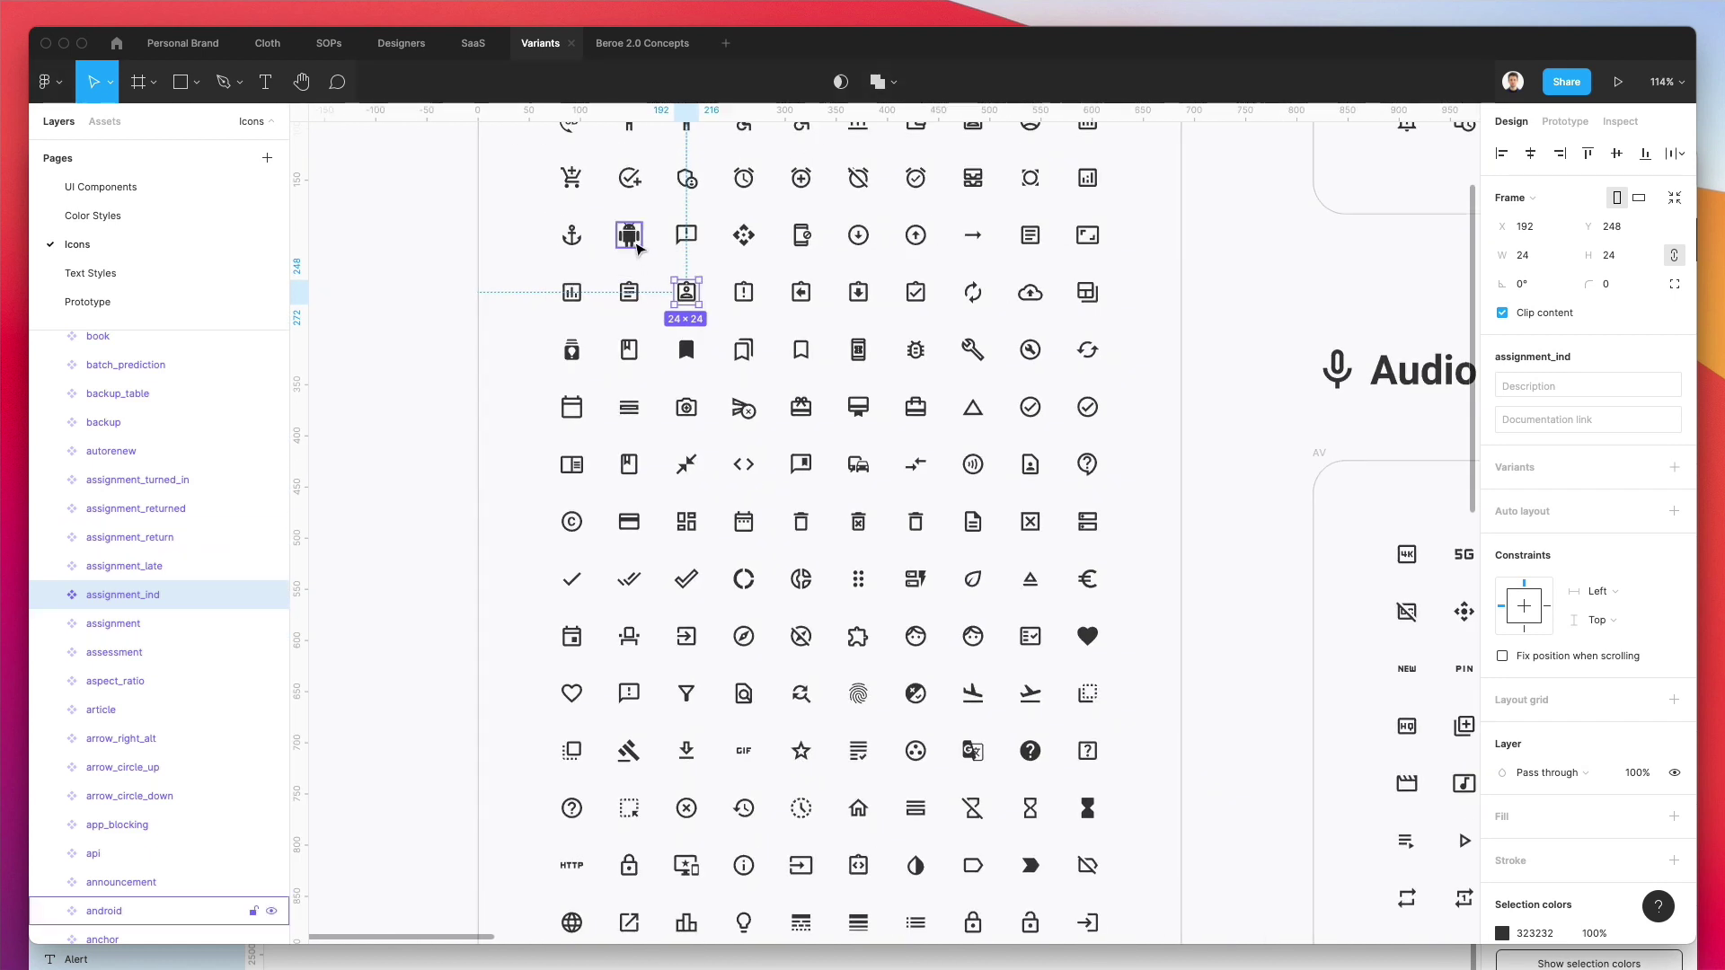
pyautogui.moveTo(629, 236); pyautogui.dragTo(391, 332)
pyautogui.hscroll(-5, 401, 344)
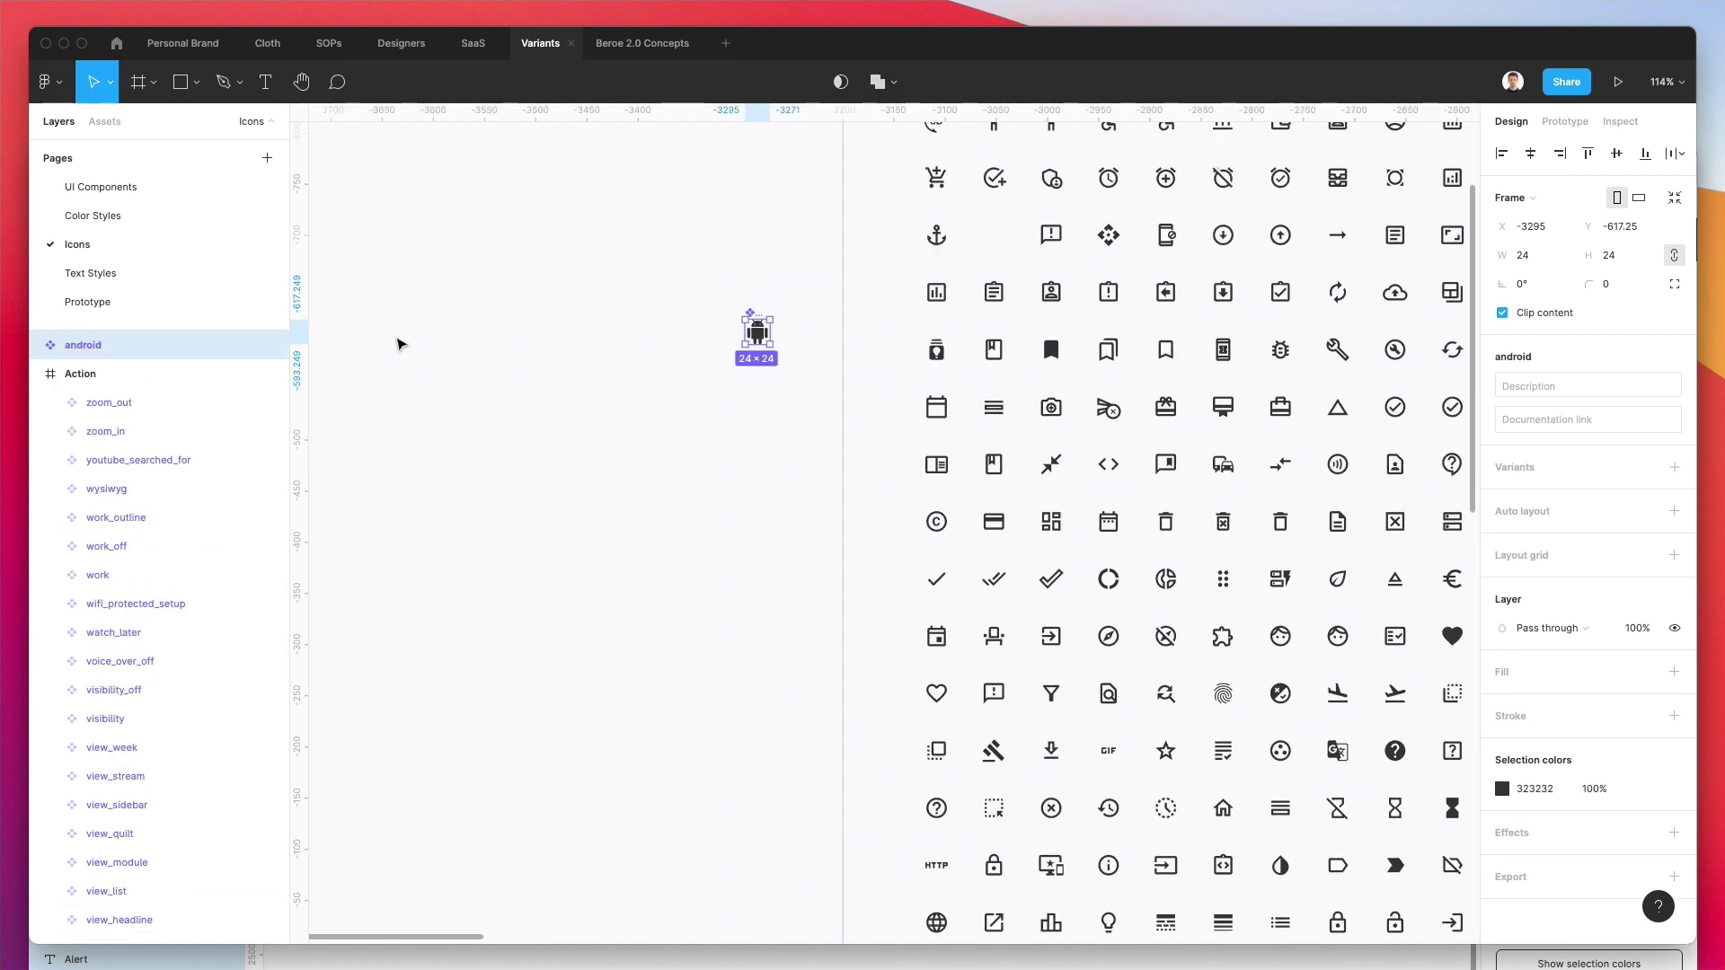
pyautogui.press('k')
pyautogui.moveTo(742, 314); pyautogui.dragTo(224, 81)
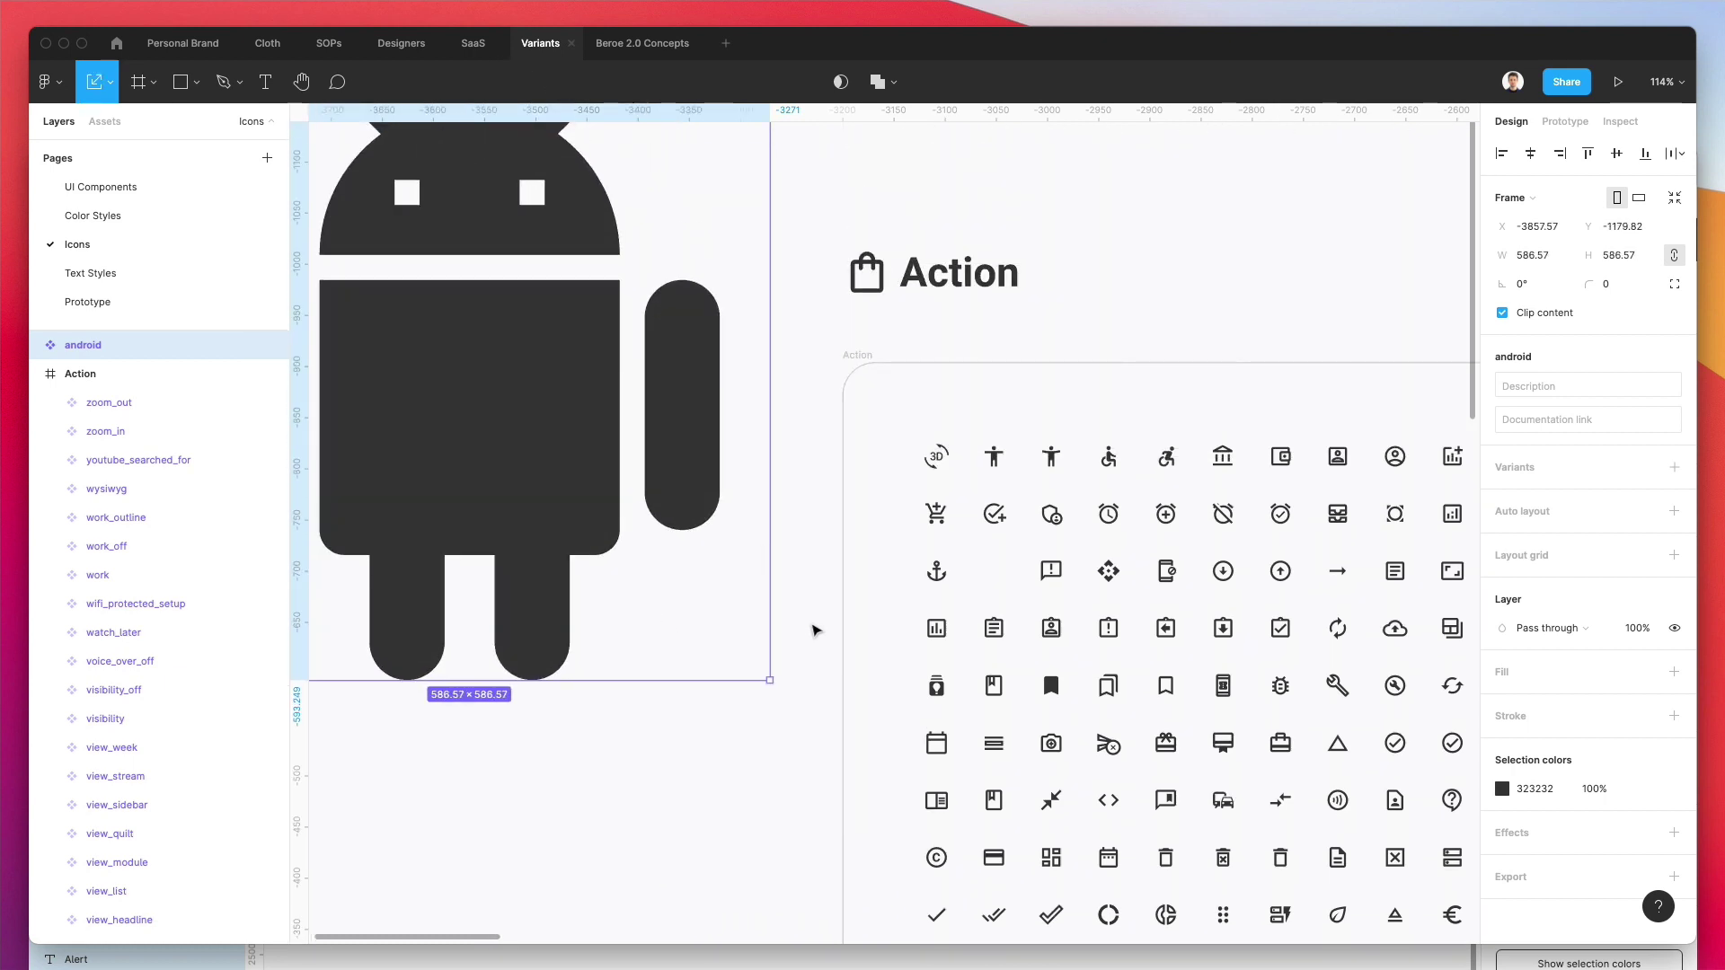
pyautogui.press('super+z')
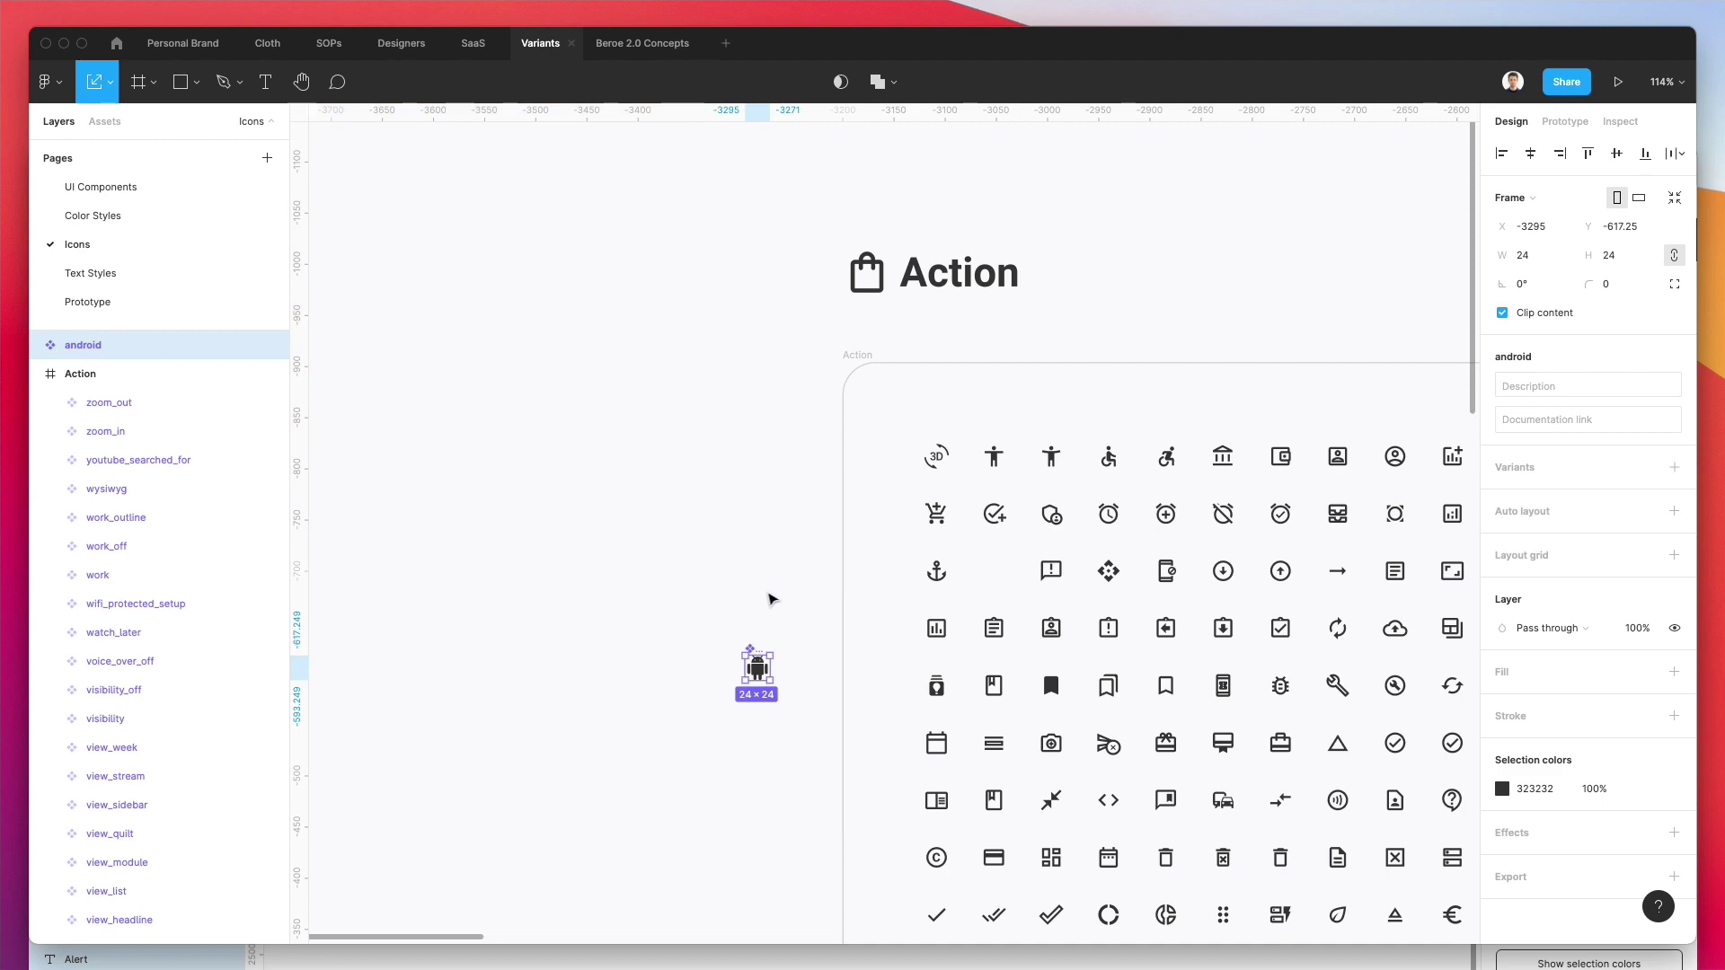
pyautogui.press('super+z')
pyautogui.click(771, 600)
pyautogui.scroll(-5, 771, 593)
pyautogui.scroll(-3, 769, 580)
pyautogui.hscroll(4, 768, 579)
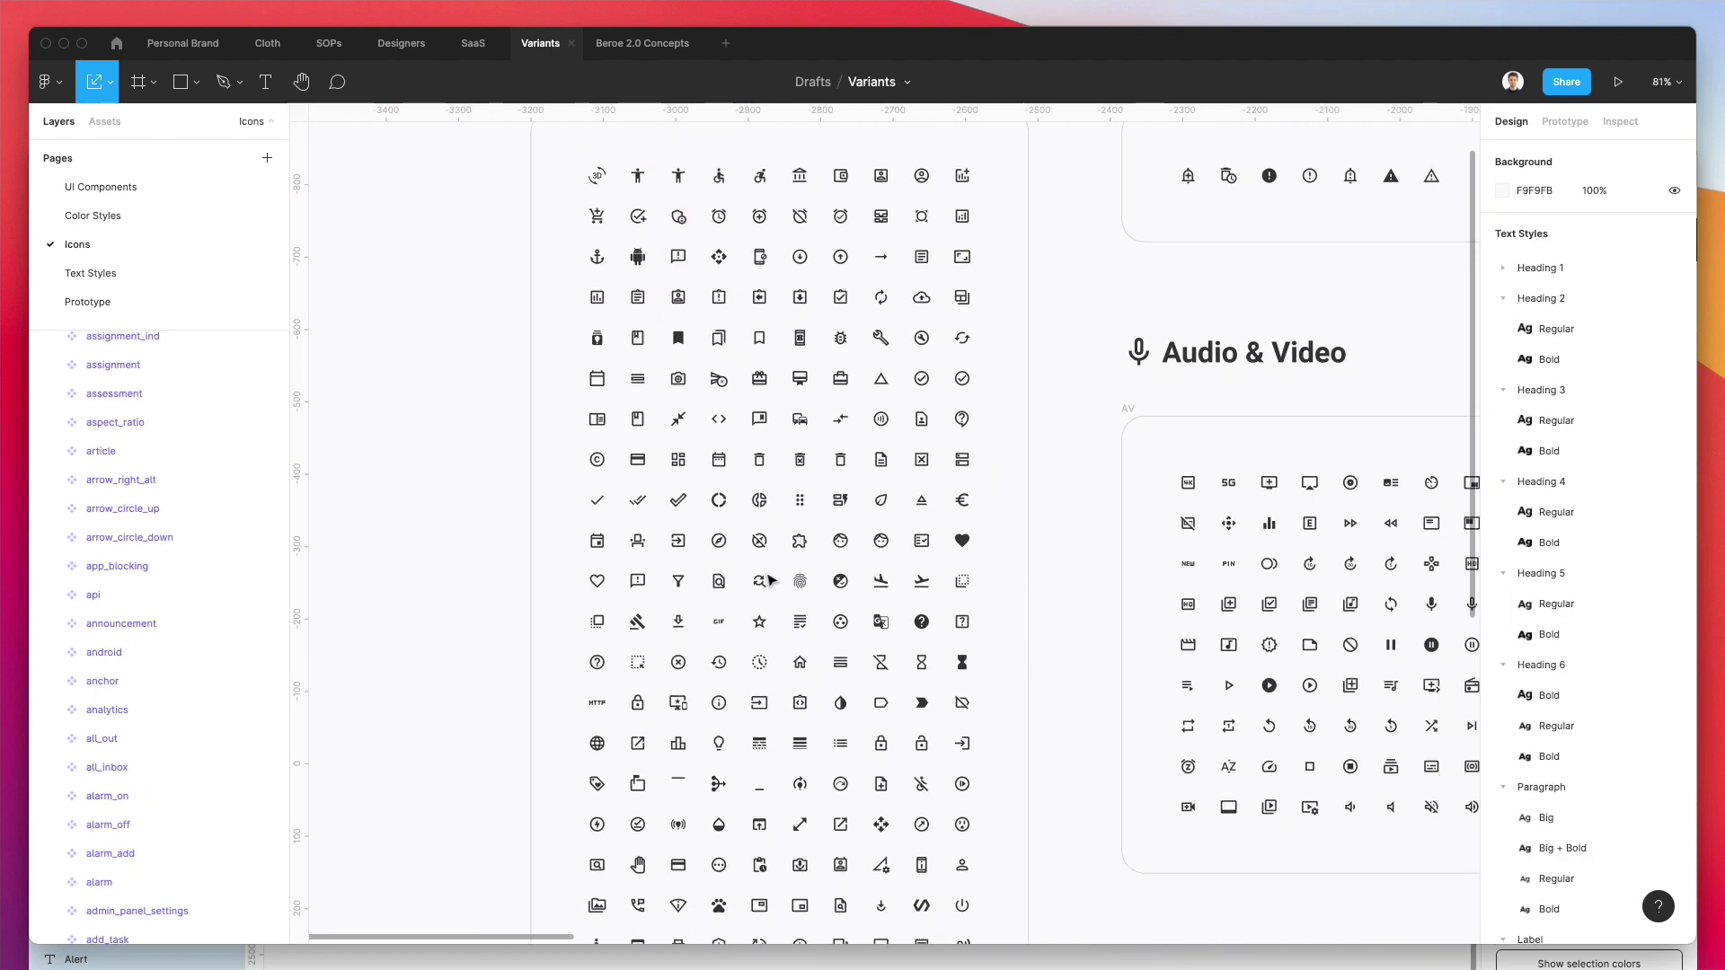
pyautogui.scroll(1, 548, 492)
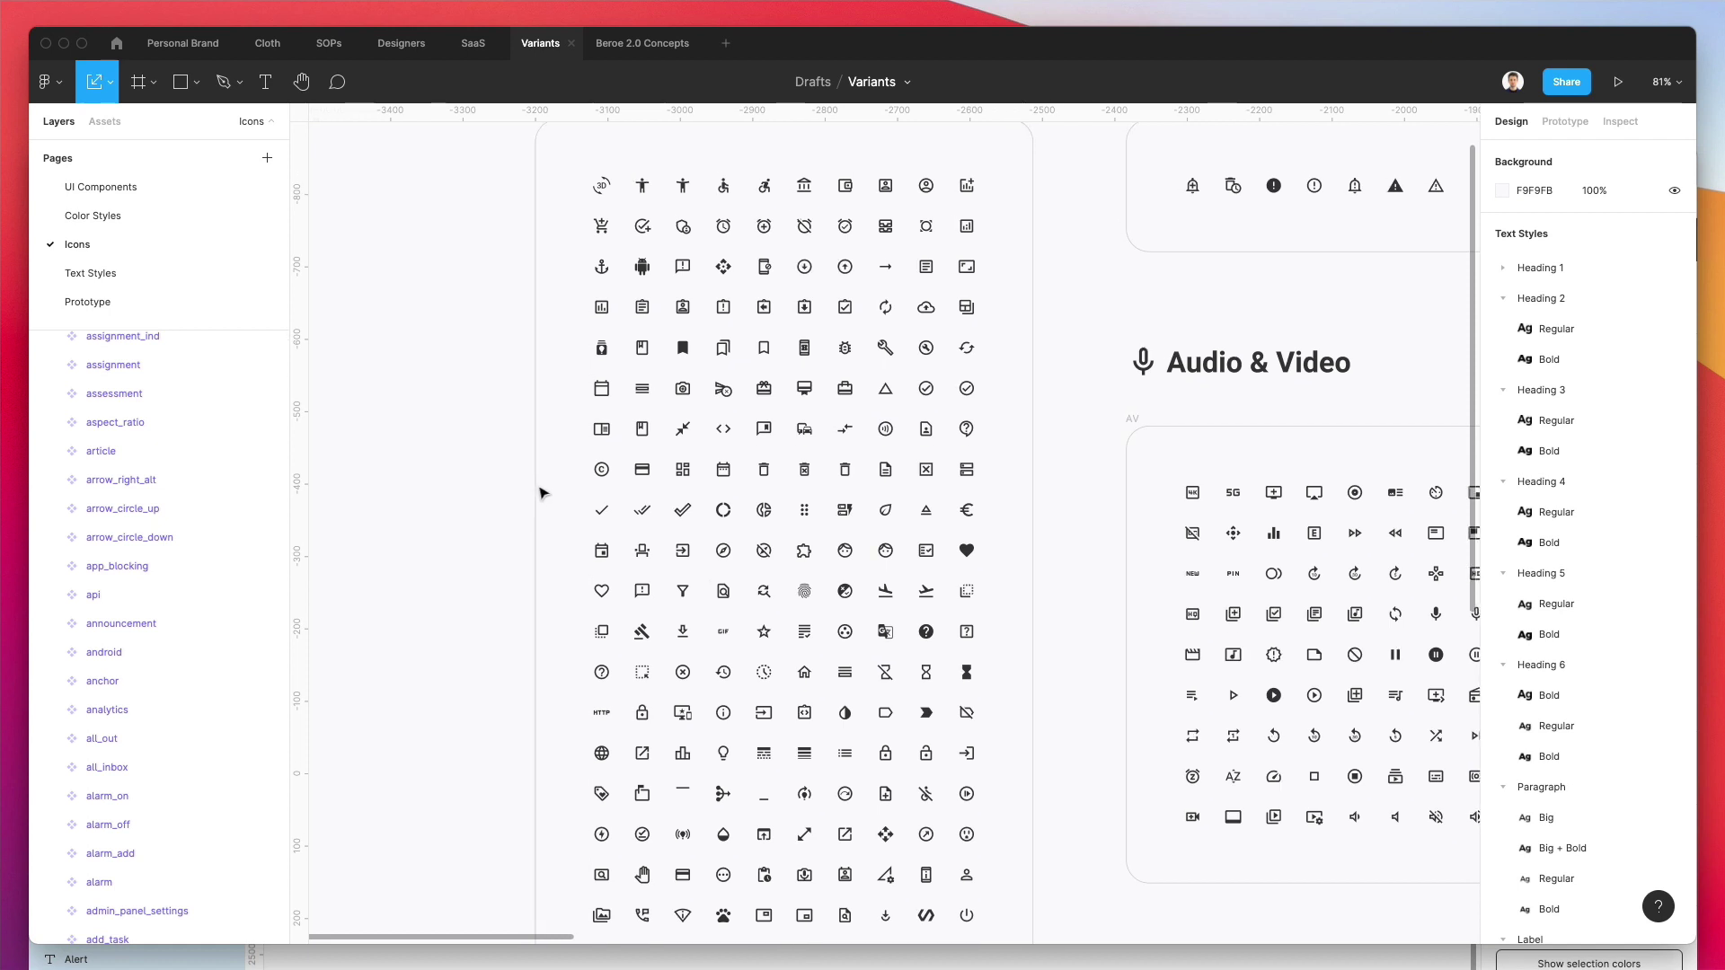
pyautogui.scroll(-1, 542, 493)
pyautogui.hscroll(2, 542, 493)
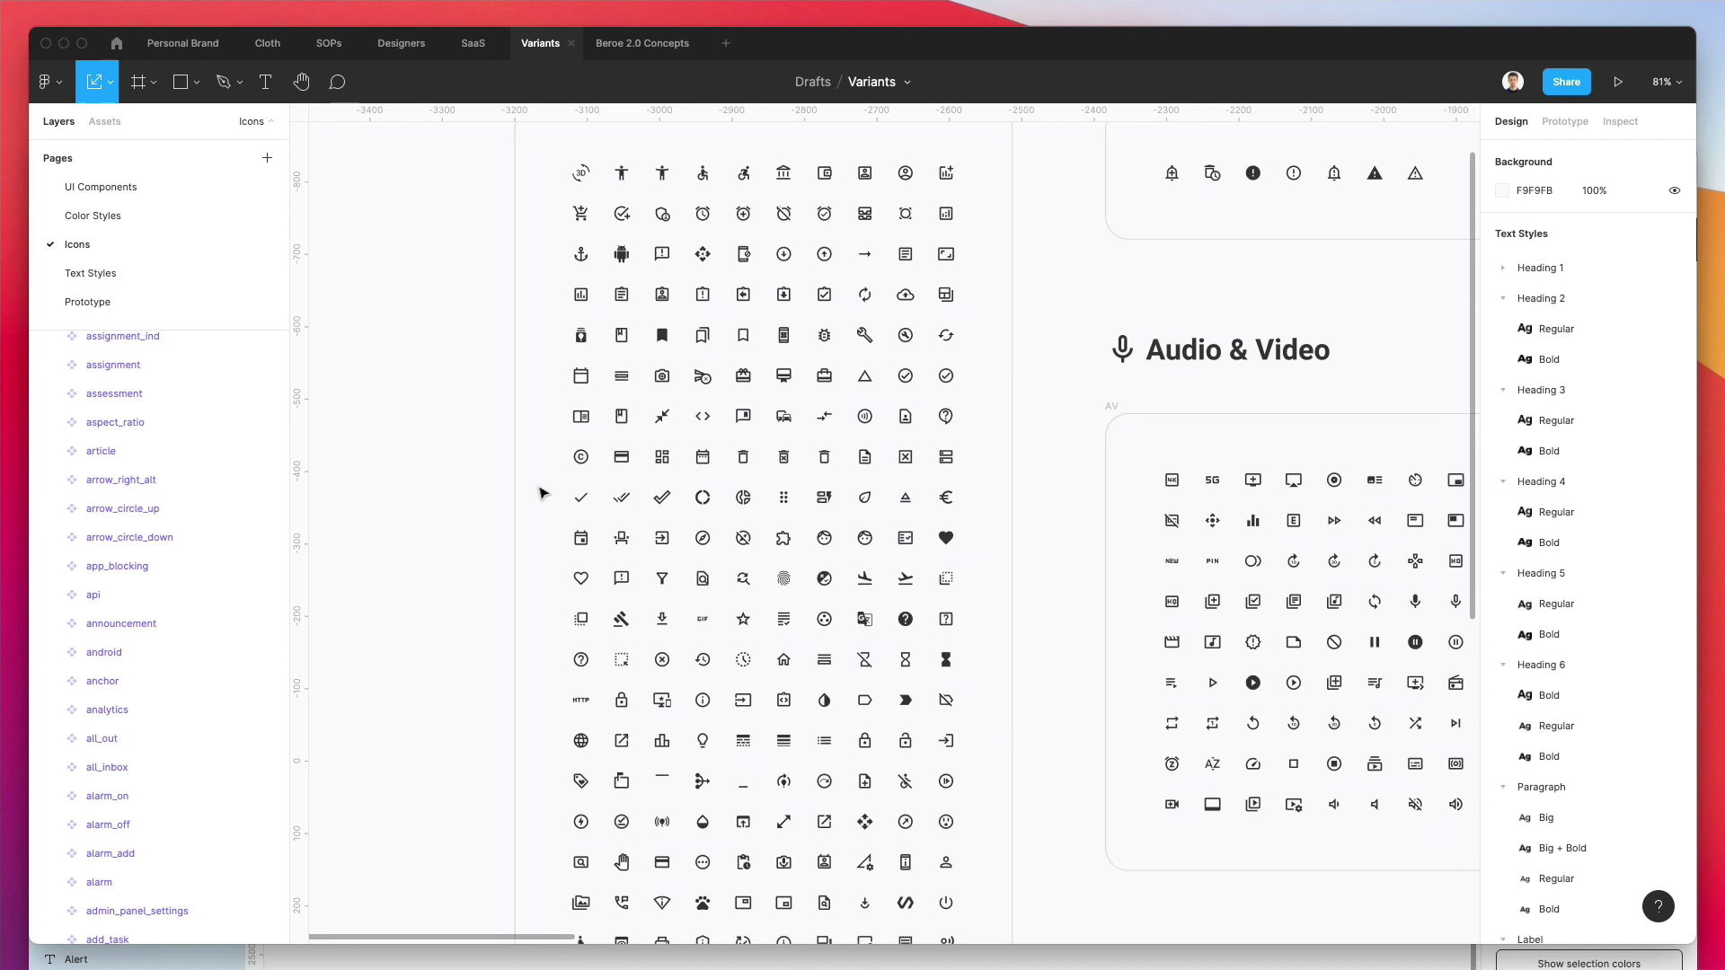
pyautogui.scroll(1, 542, 492)
pyautogui.hscroll(1, 542, 492)
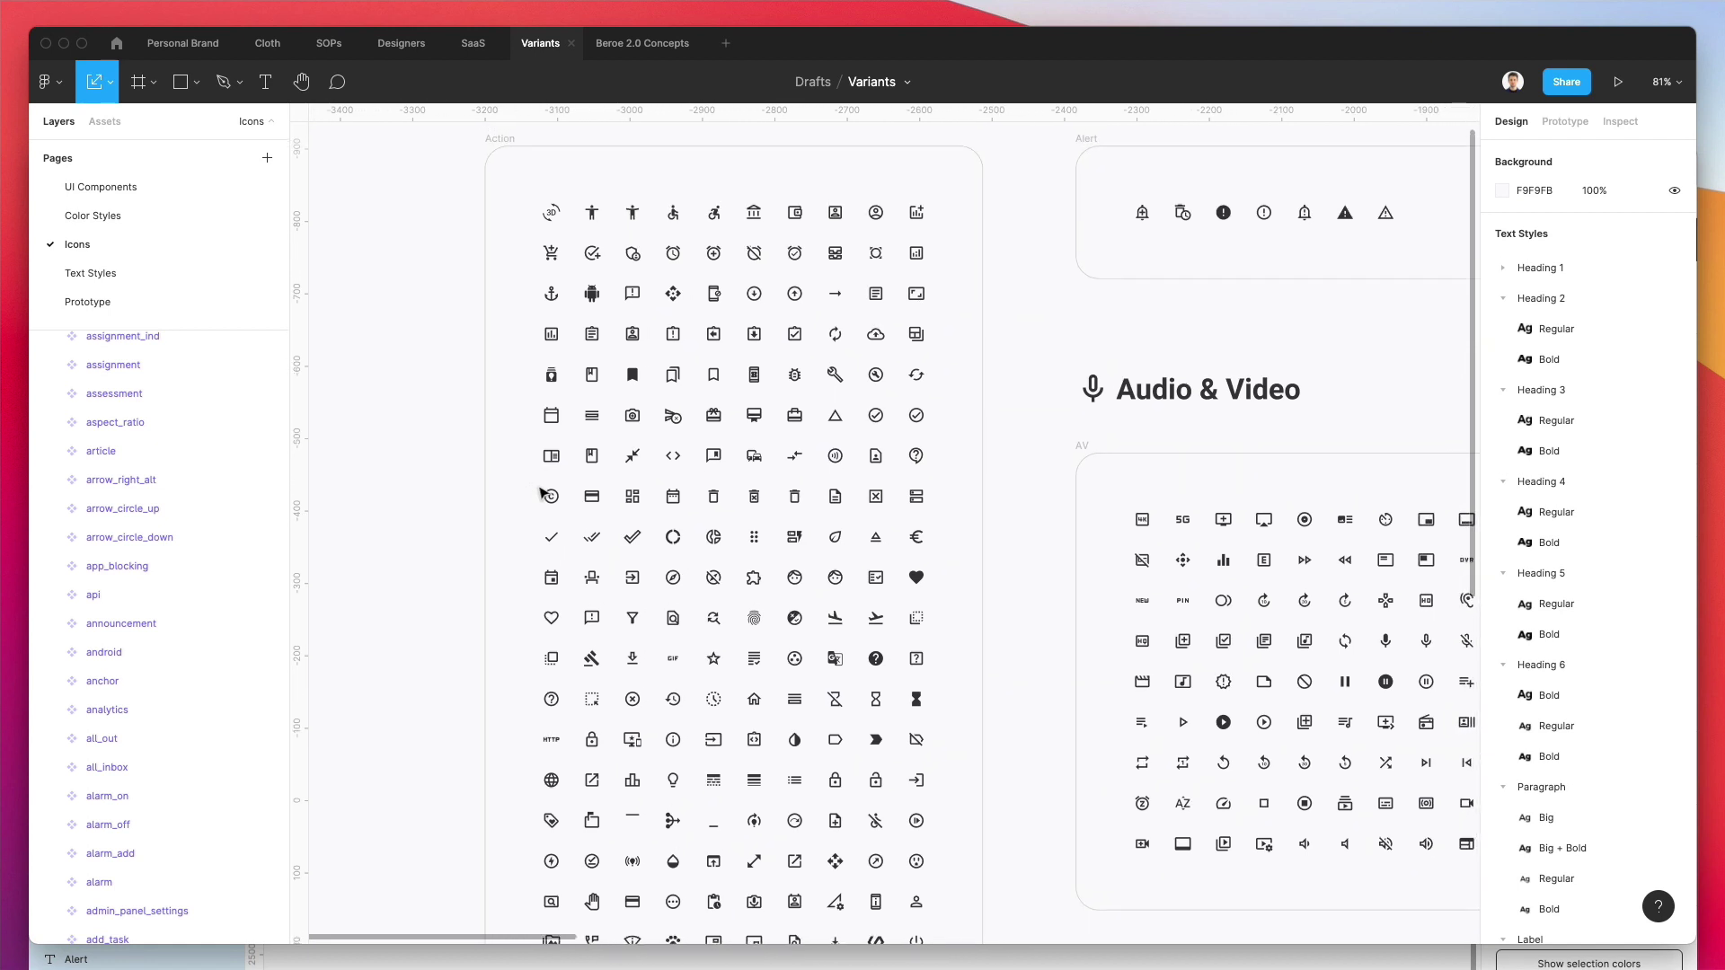
pyautogui.hscroll(5, 542, 492)
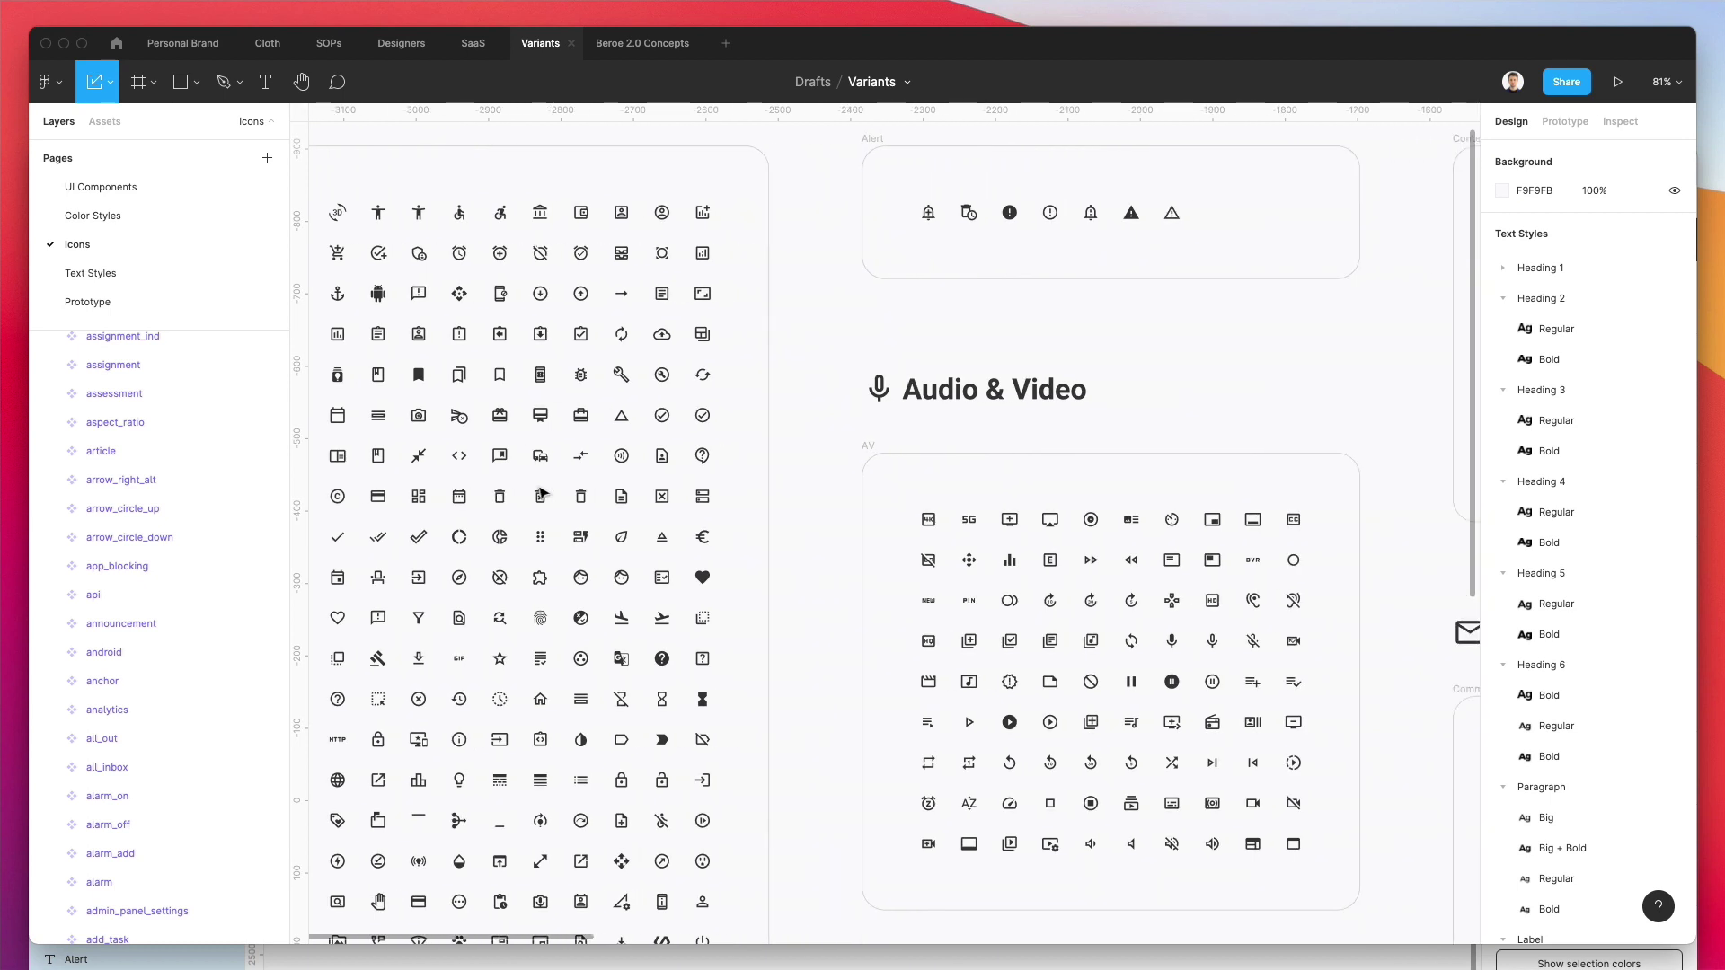
pyautogui.scroll(-3, 542, 493)
pyautogui.hscroll(-2, 542, 492)
pyautogui.scroll(3, 542, 492)
pyautogui.hscroll(-3, 542, 493)
pyautogui.scroll(-2, 541, 492)
pyautogui.scroll(1, 542, 492)
pyautogui.scroll(2, 542, 492)
pyautogui.hscroll(1, 542, 493)
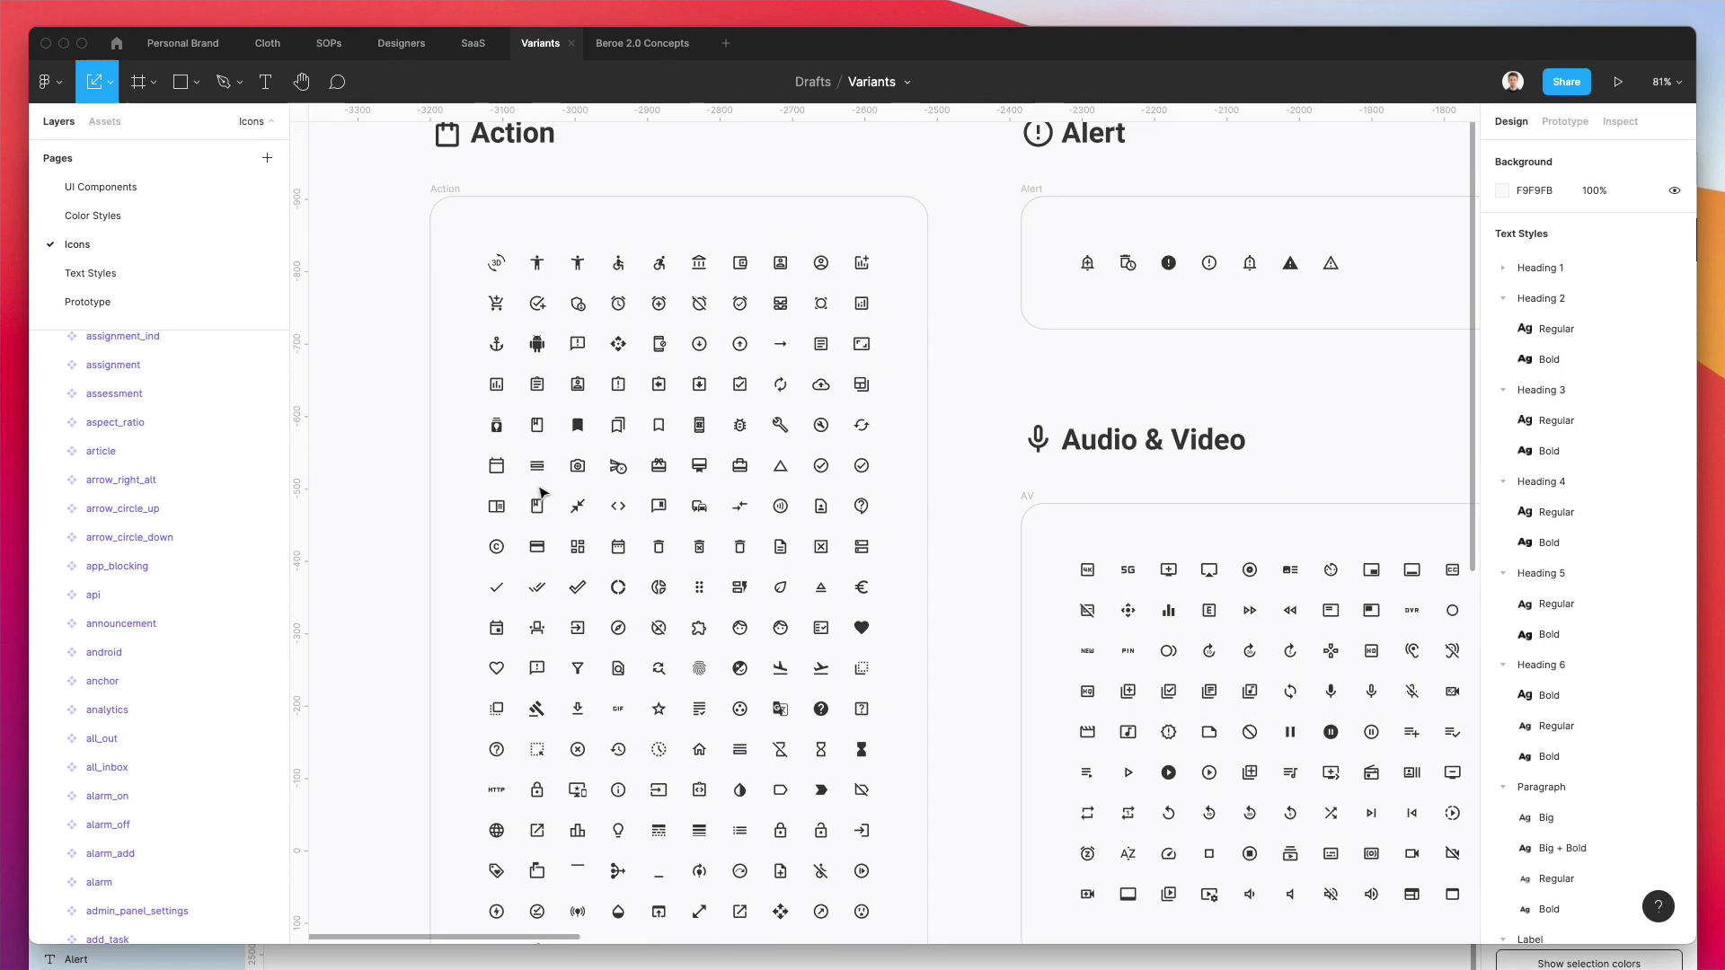
pyautogui.hscroll(3, 542, 492)
pyautogui.scroll(1, 542, 493)
pyautogui.scroll(-4, 542, 492)
pyautogui.hscroll(1, 542, 493)
pyautogui.hscroll(-4, 541, 492)
pyautogui.scroll(4, 542, 492)
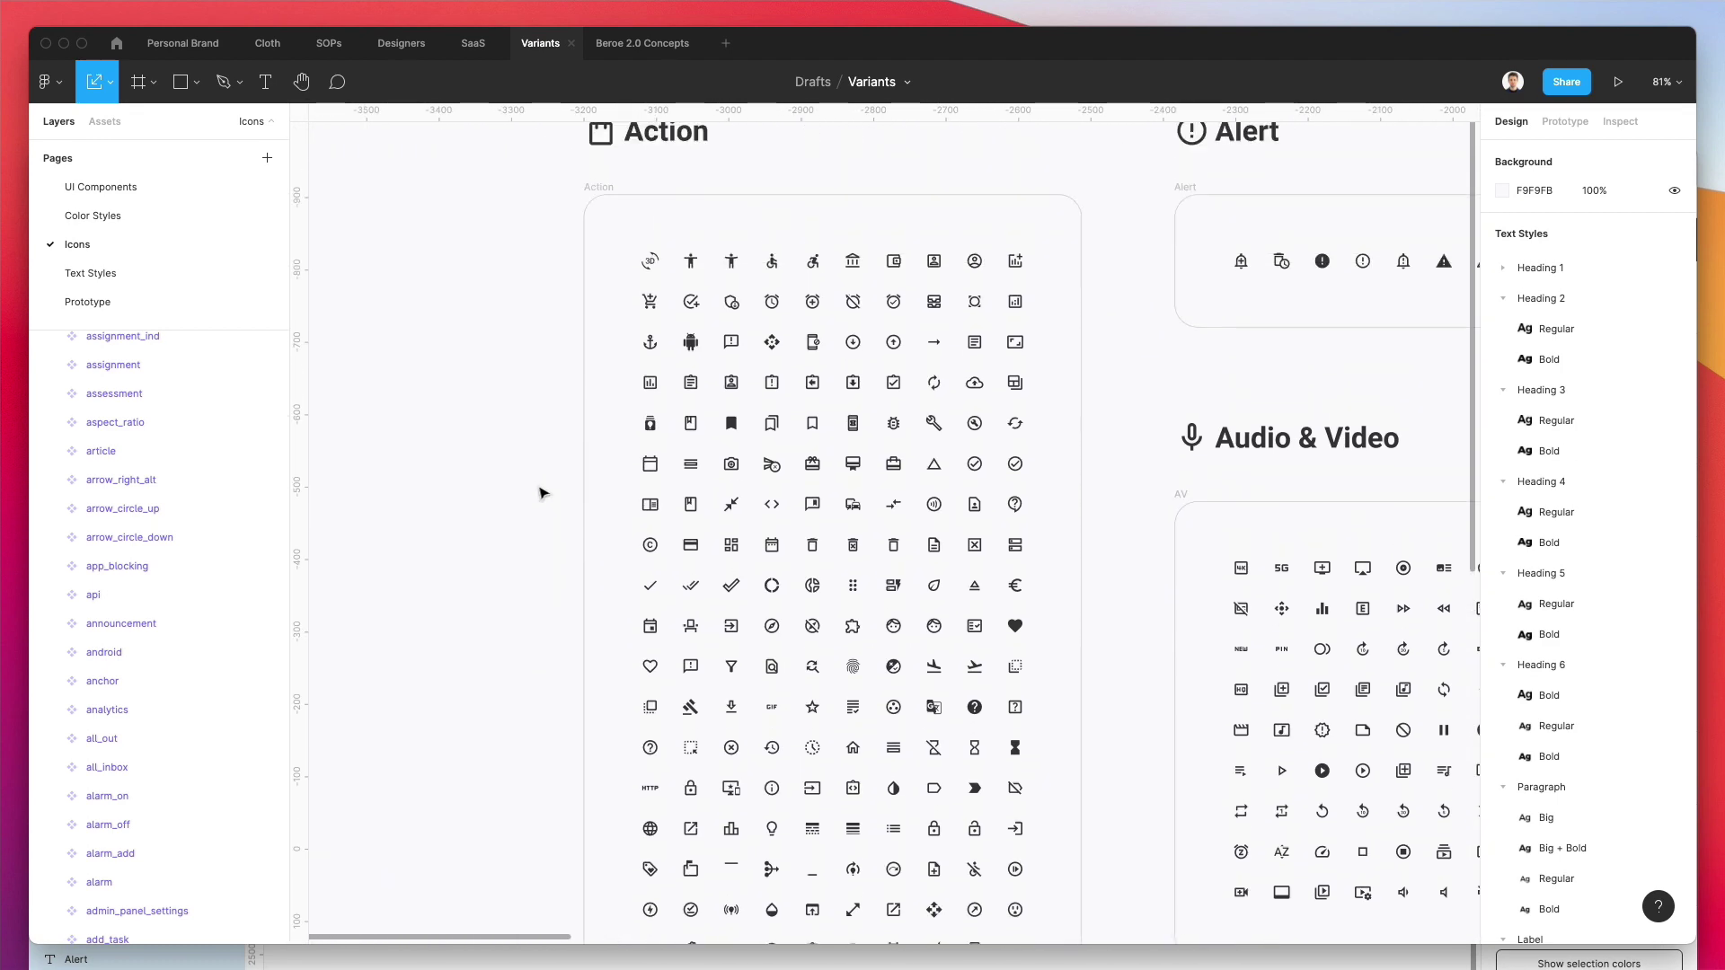
pyautogui.hscroll(3, 542, 492)
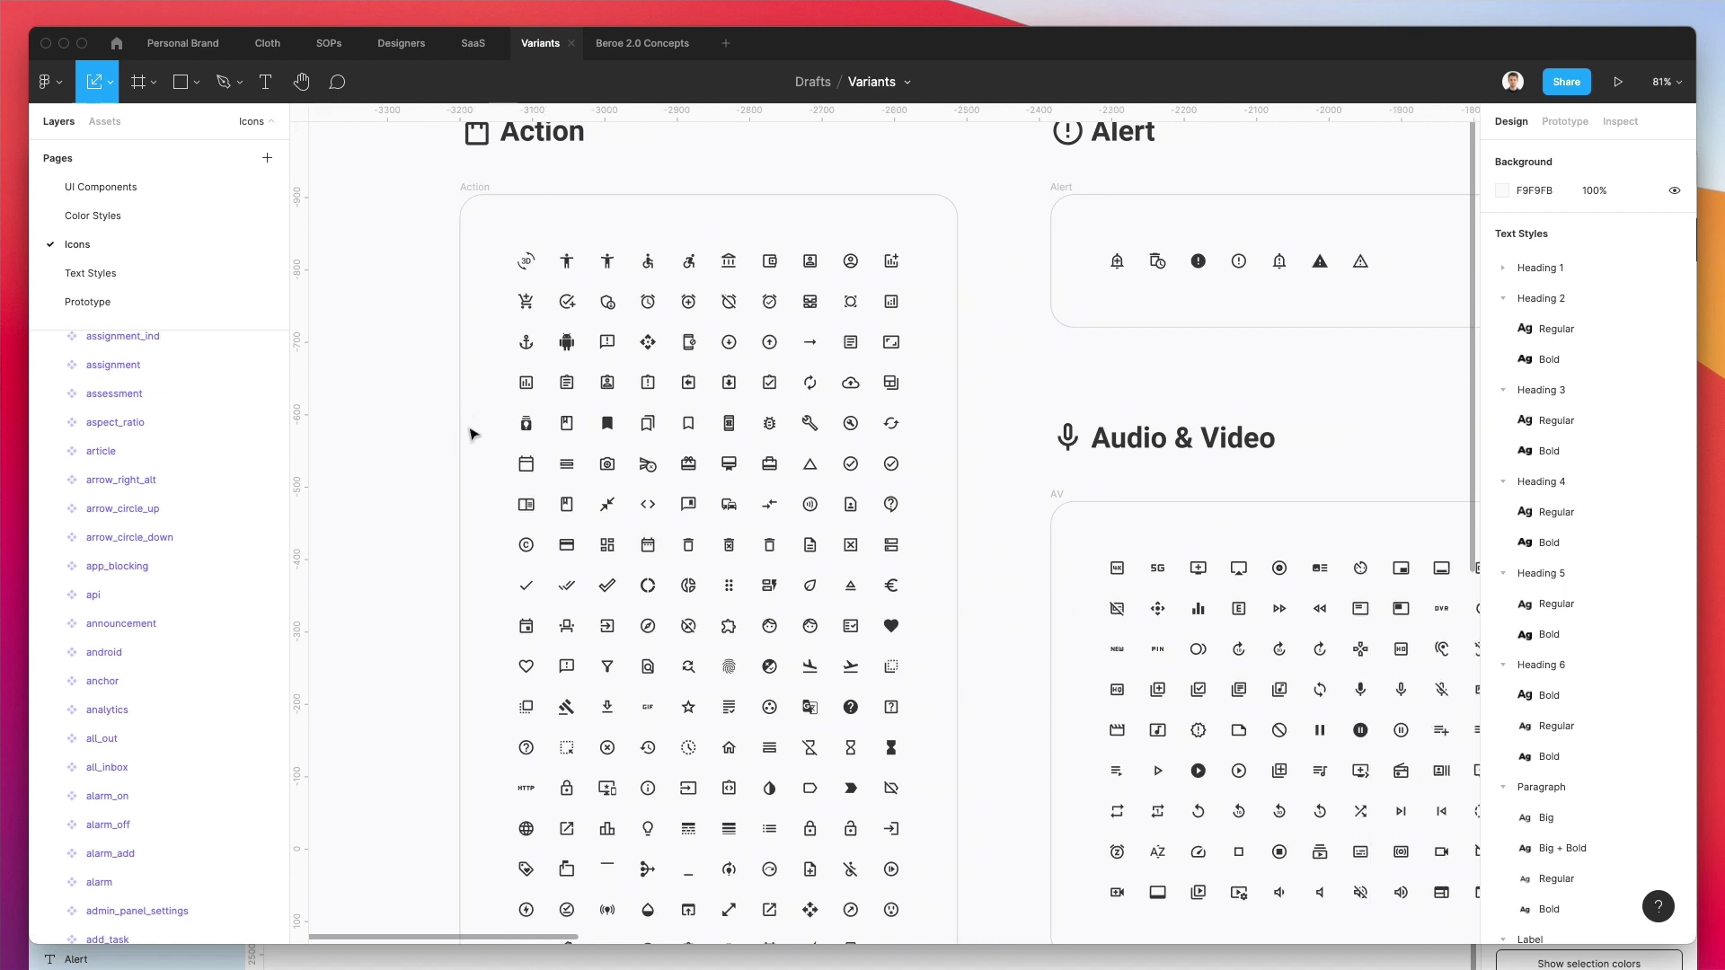
pyautogui.scroll(-7, 469, 434)
pyautogui.hscroll(7, 469, 434)
pyautogui.scroll(-3, 469, 434)
pyautogui.hscroll(-6, 469, 434)
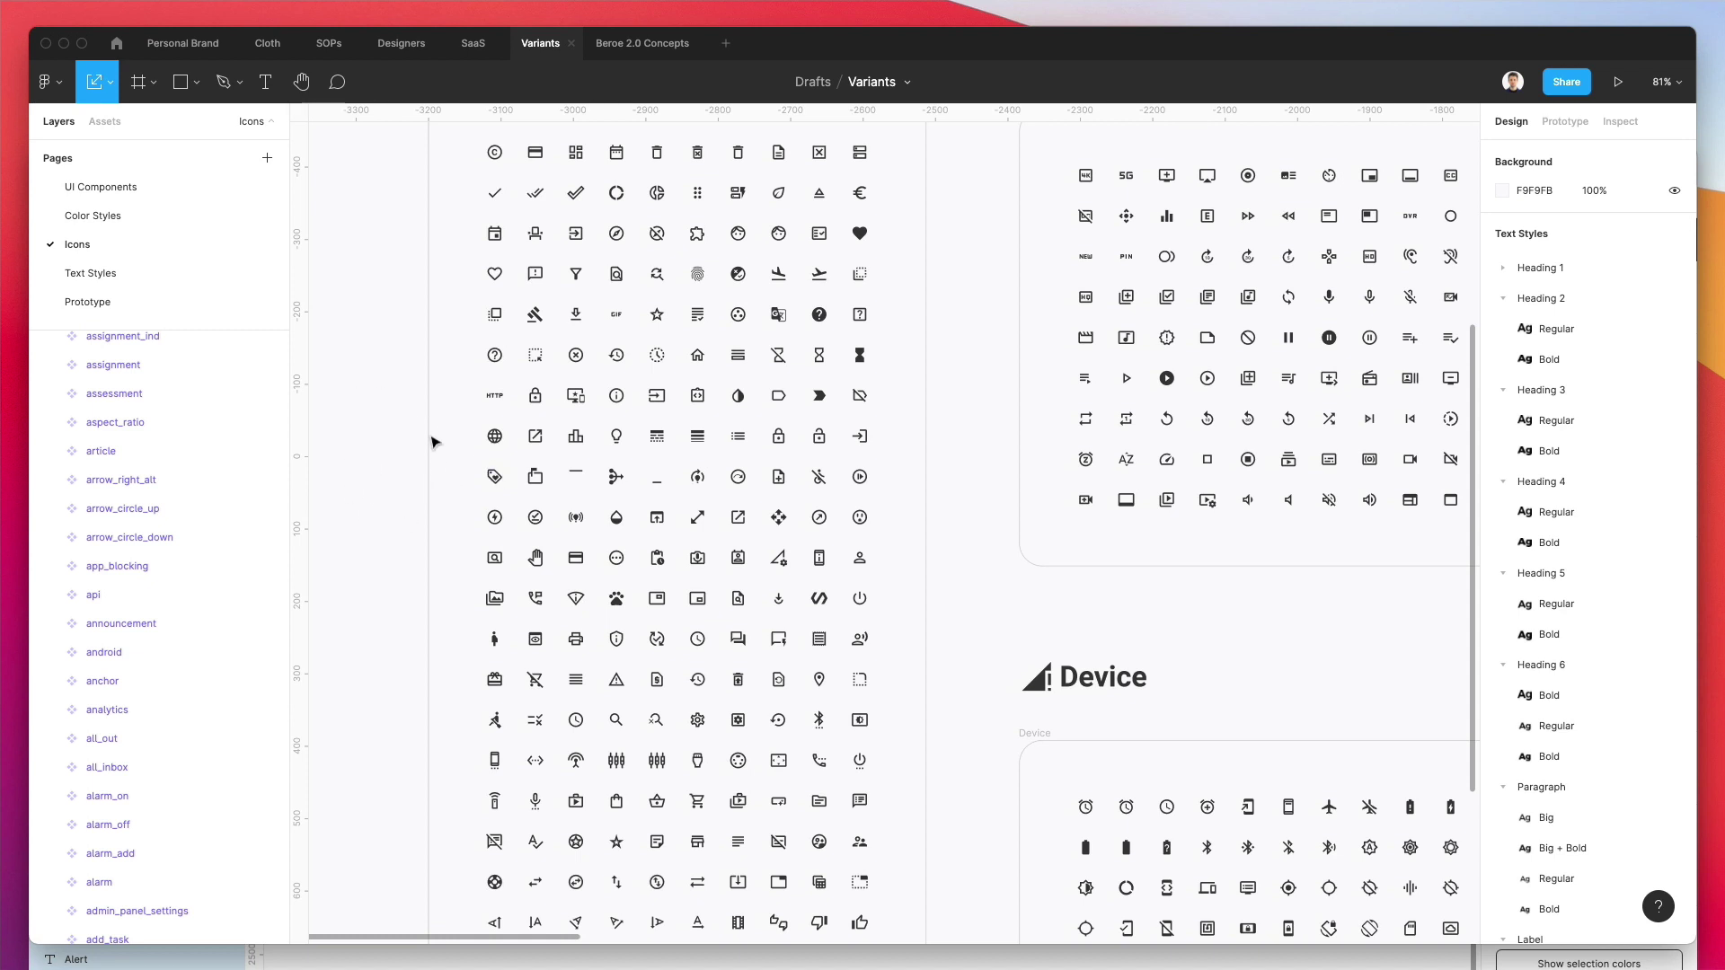
pyautogui.scroll(5, 431, 442)
pyautogui.hscroll(3, 431, 442)
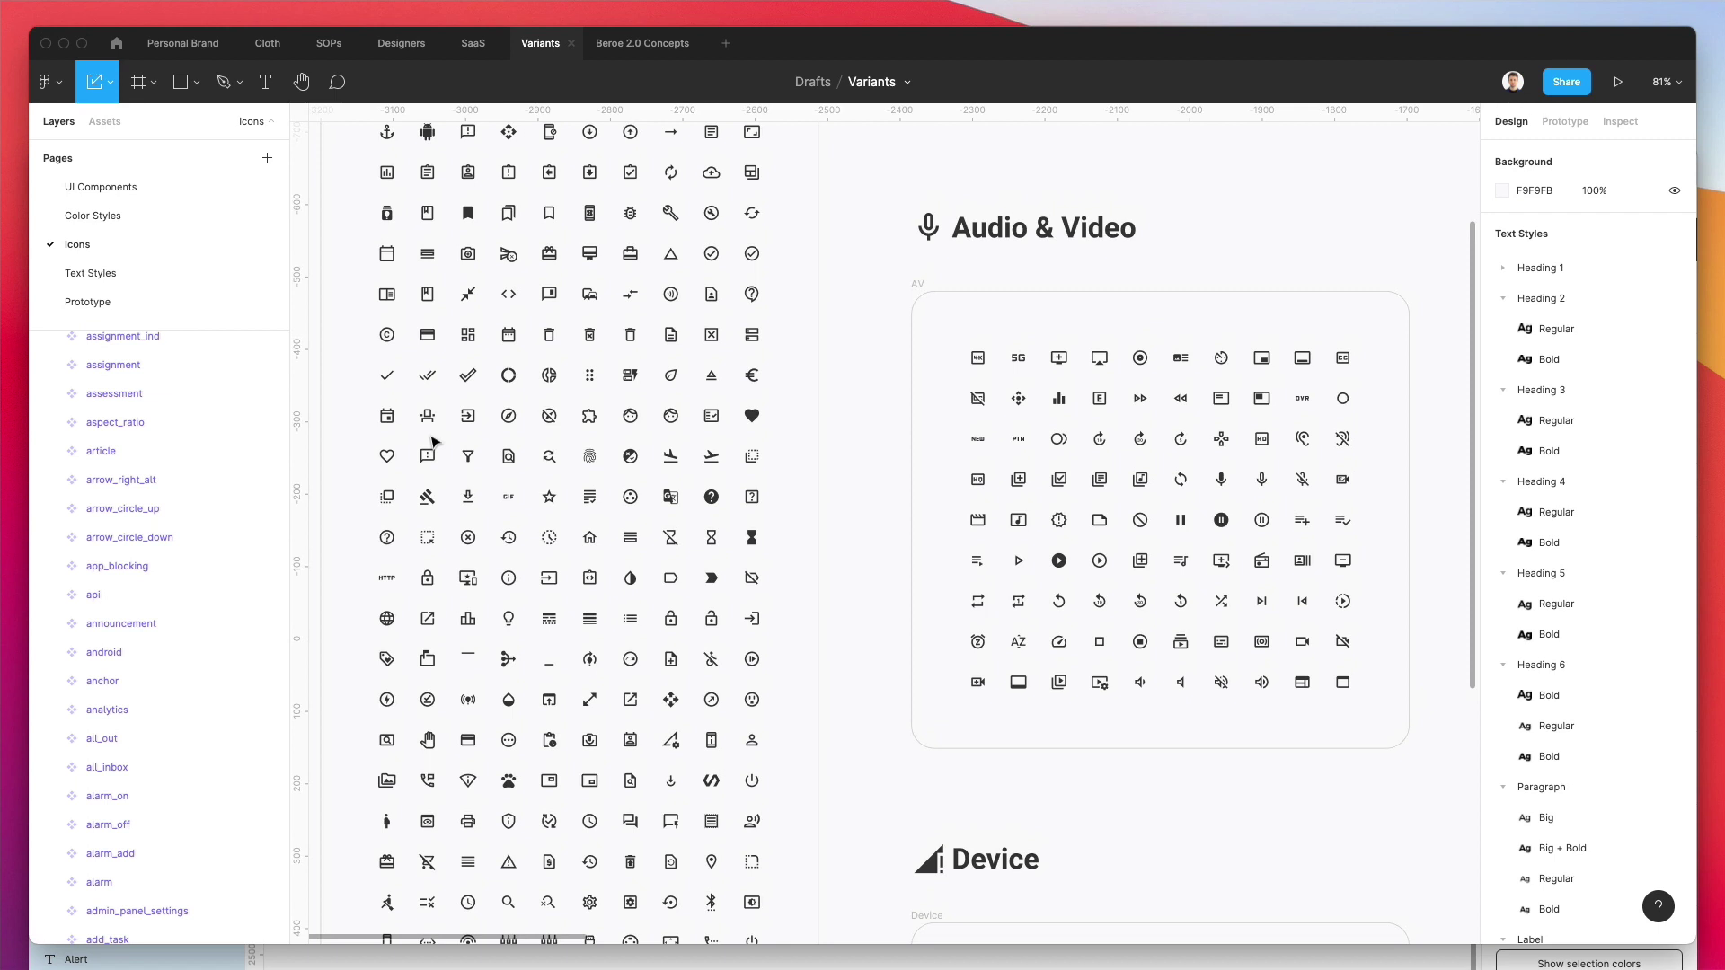